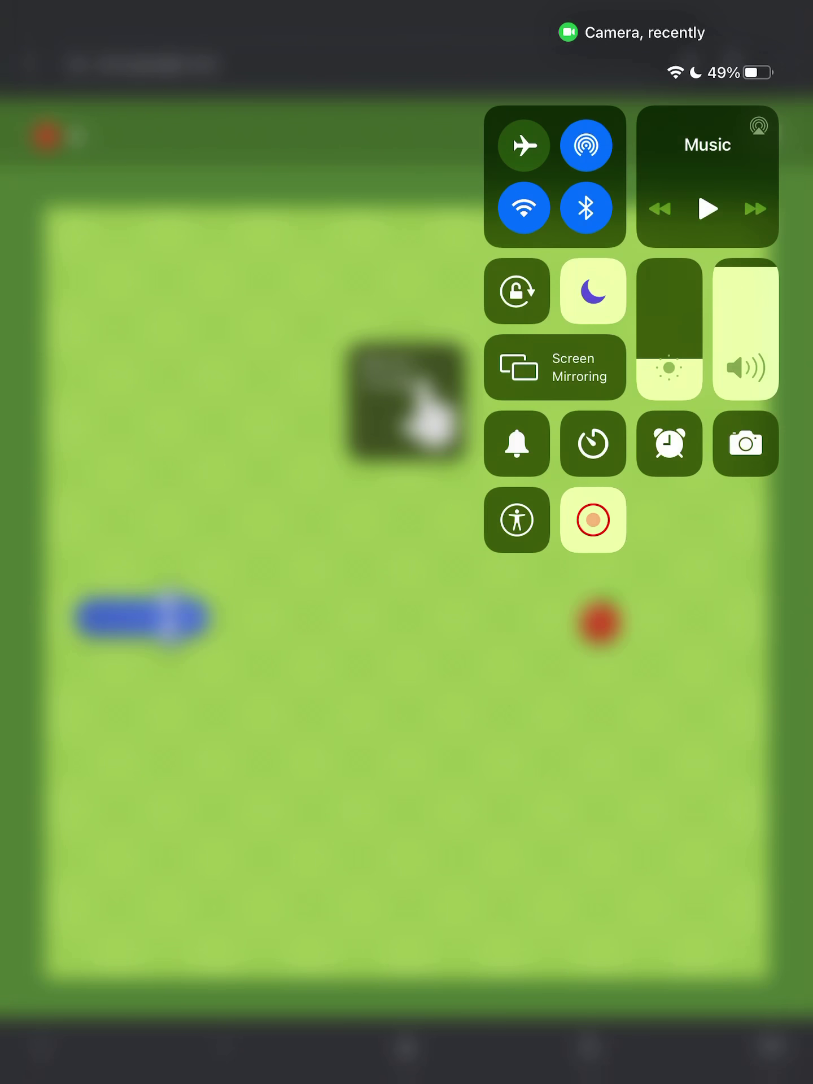
Step: Dismiss the Control Center overlay and start the Snake game, heading down toward the first apple
{"action": "left_click", "coordinate": [127, 508]}
{"action": "left_click", "coordinate": [407, 593]}
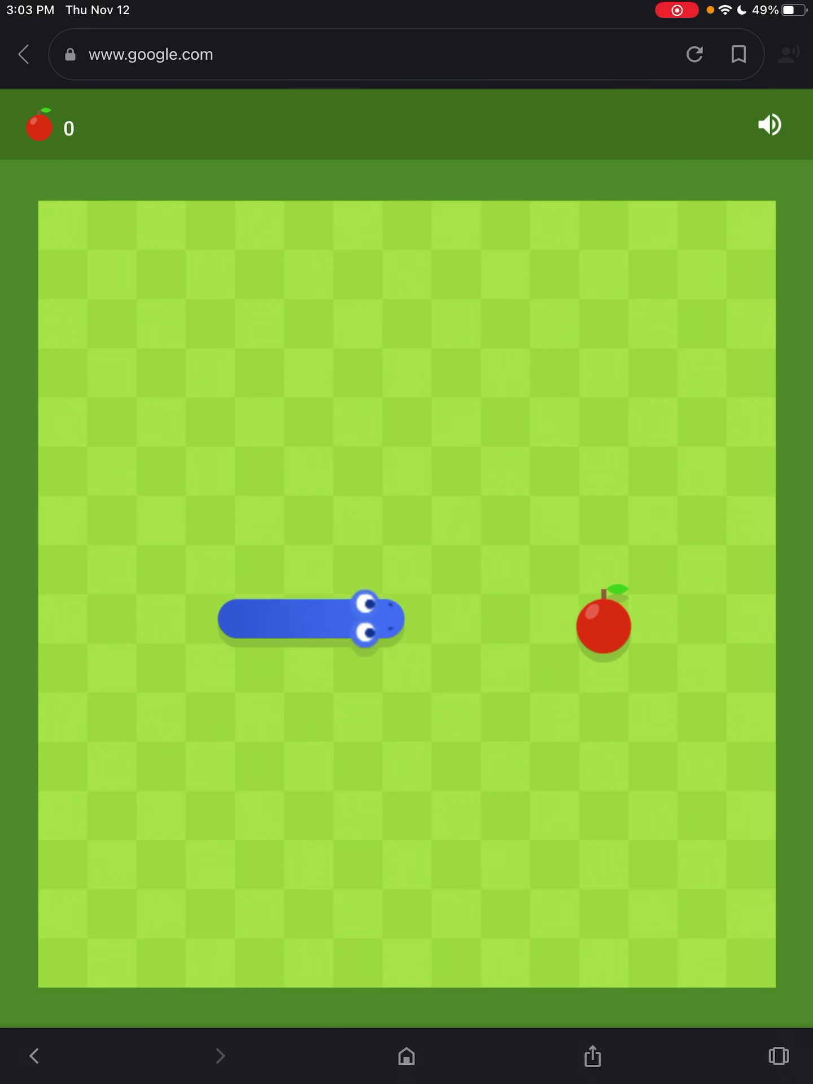
{"action": "key", "text": "Down"}
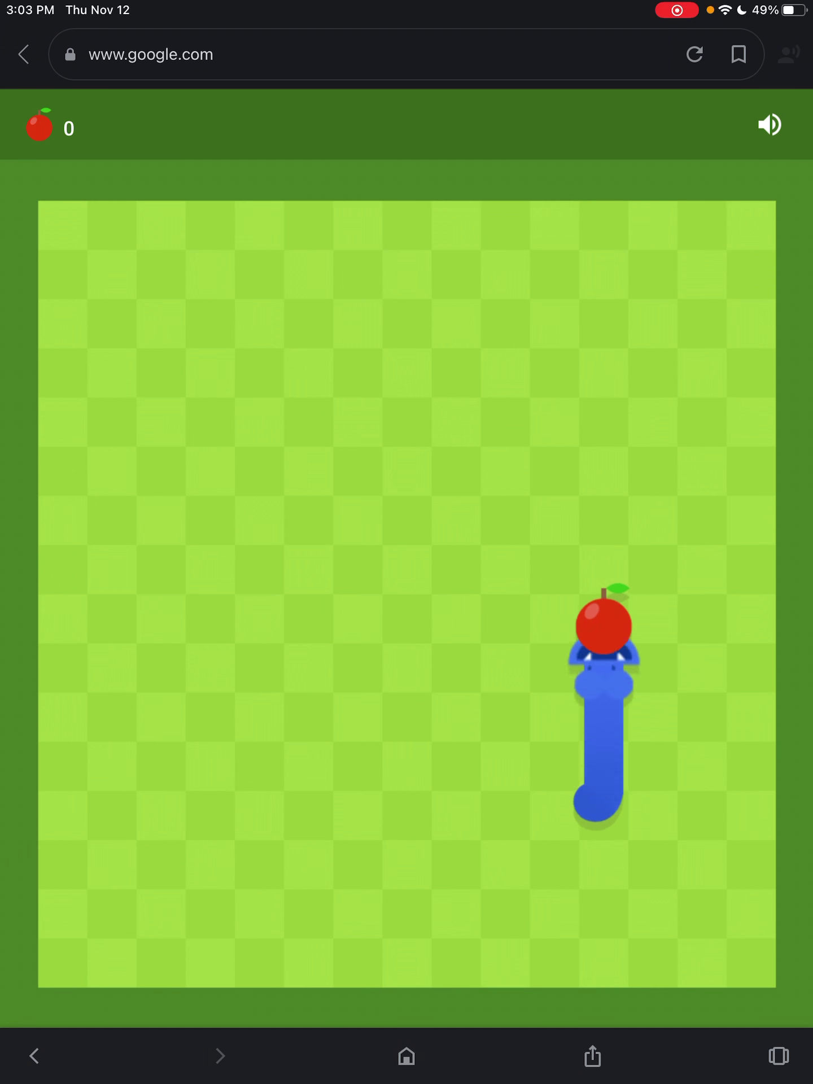
Step: Steer the snake with arrow keys to eat the apples in the lower part of the board
{"action": "key", "text": "Left"}
{"action": "key", "text": "Up"}
{"action": "key", "text": "Left"}
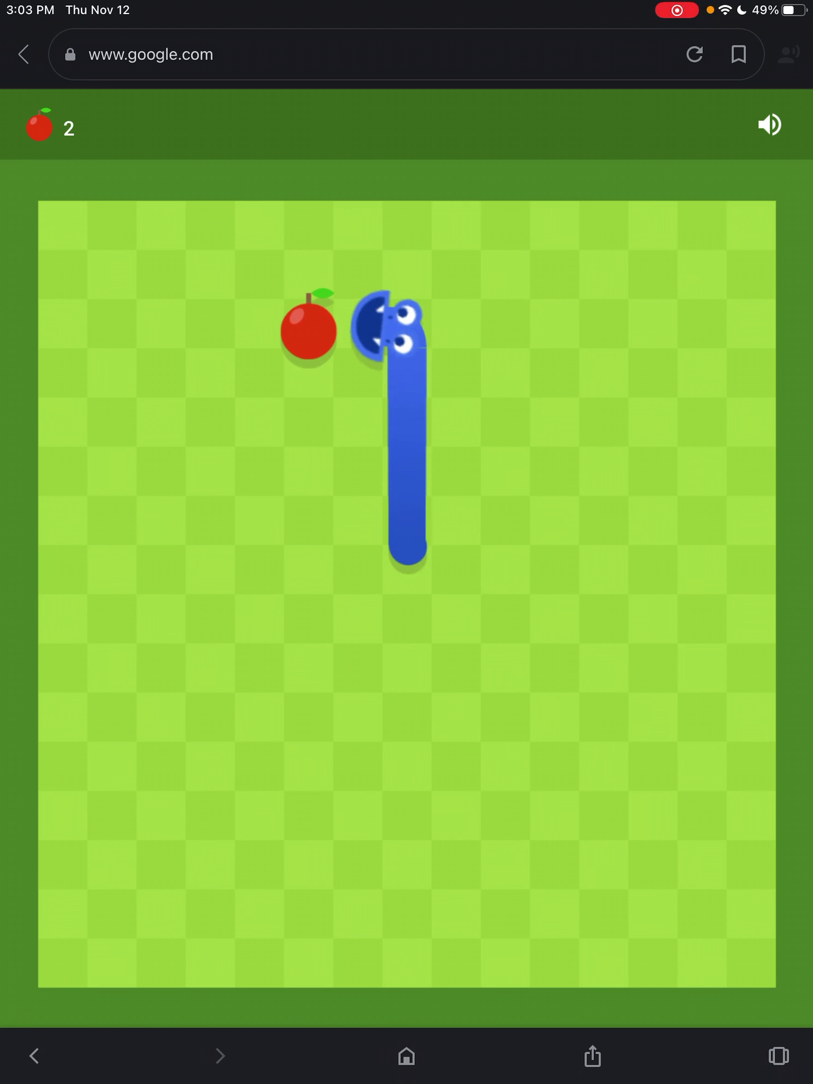
{"action": "key", "text": "Down"}
{"action": "key", "text": "Right"}
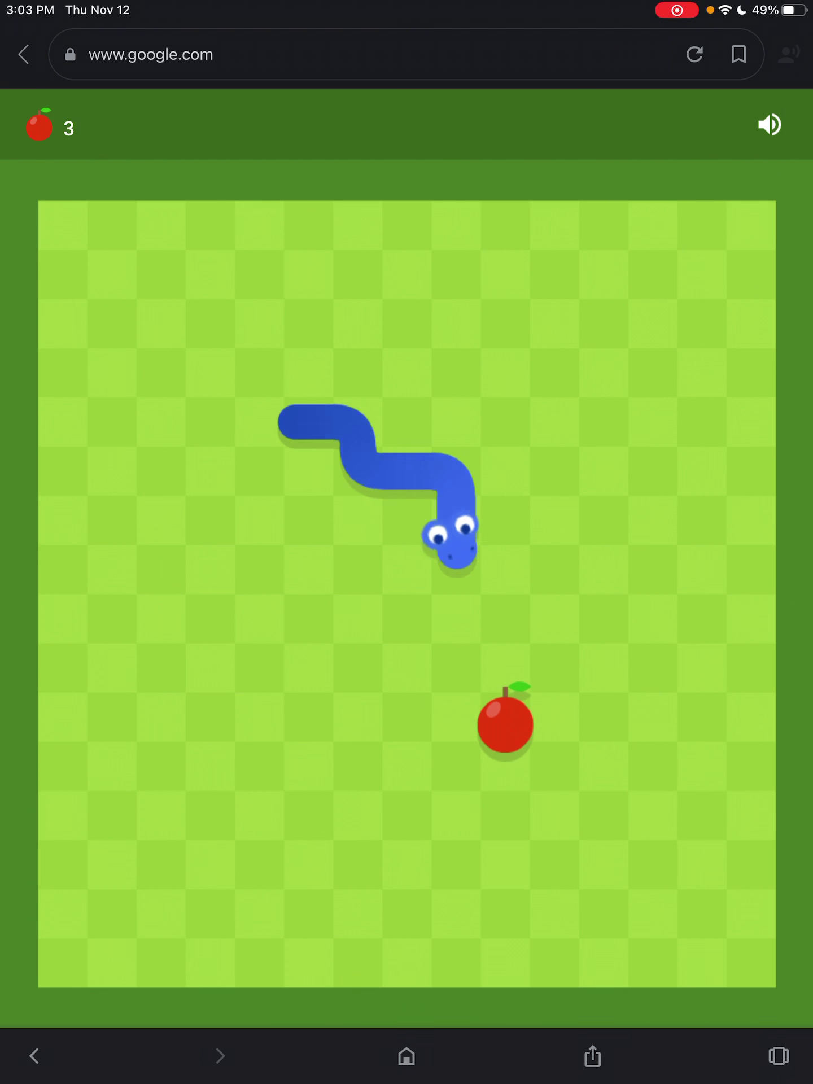
{"action": "key", "text": "Right"}
{"action": "key", "text": "Down"}
{"action": "key", "text": "Left"}
{"action": "key", "text": "Up"}
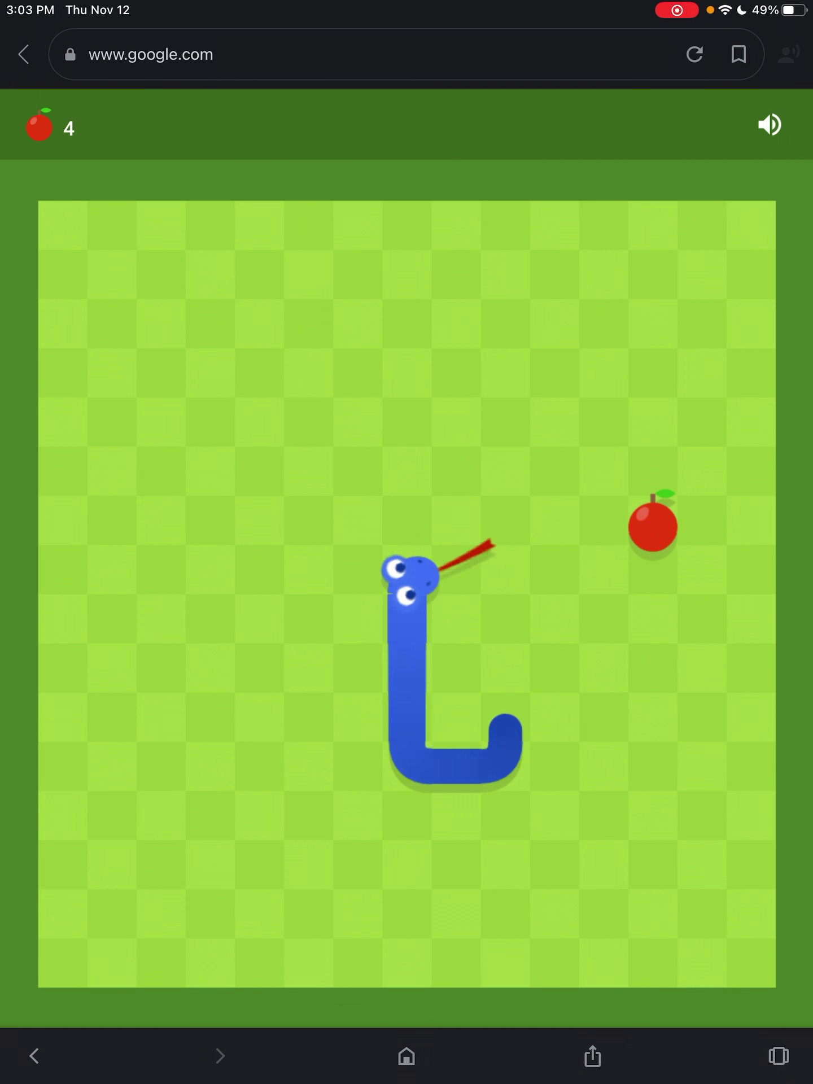
{"action": "key", "text": "Right"}
{"action": "key", "text": "Up"}
{"action": "key", "text": "Left"}
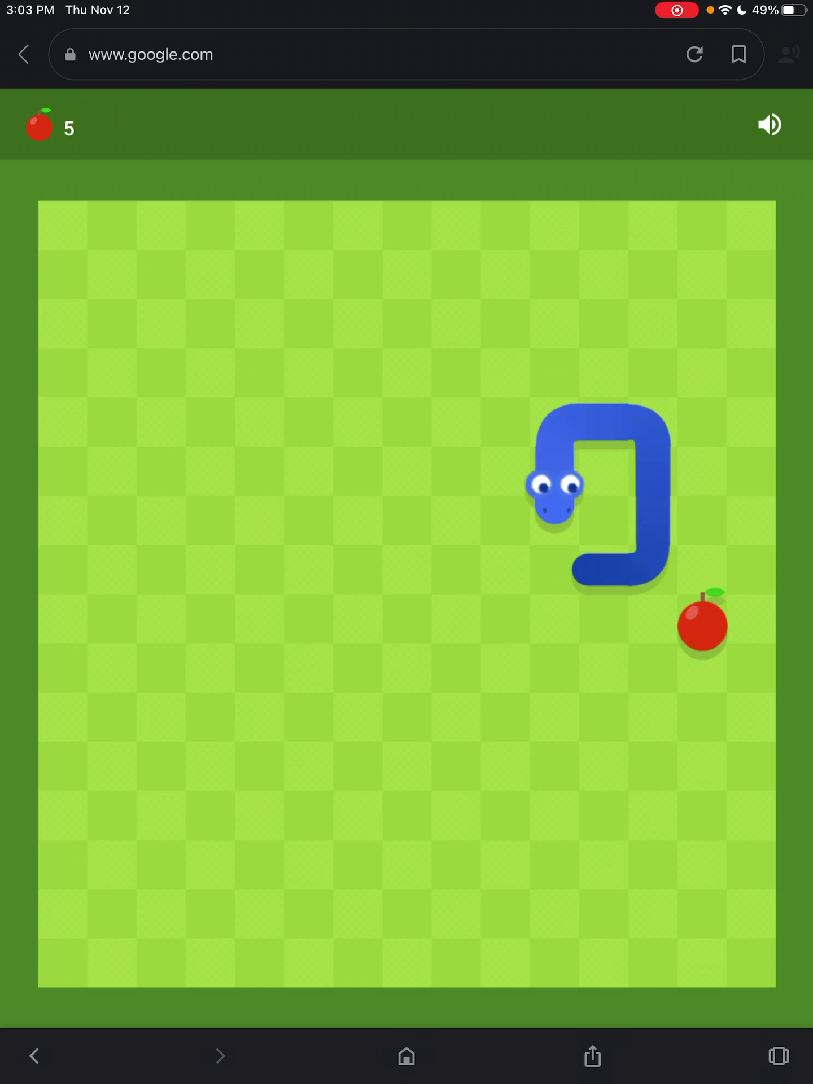
{"action": "key", "text": "Down"}
{"action": "key", "text": "Right"}
{"action": "key", "text": "Down"}
{"action": "key", "text": "Right"}
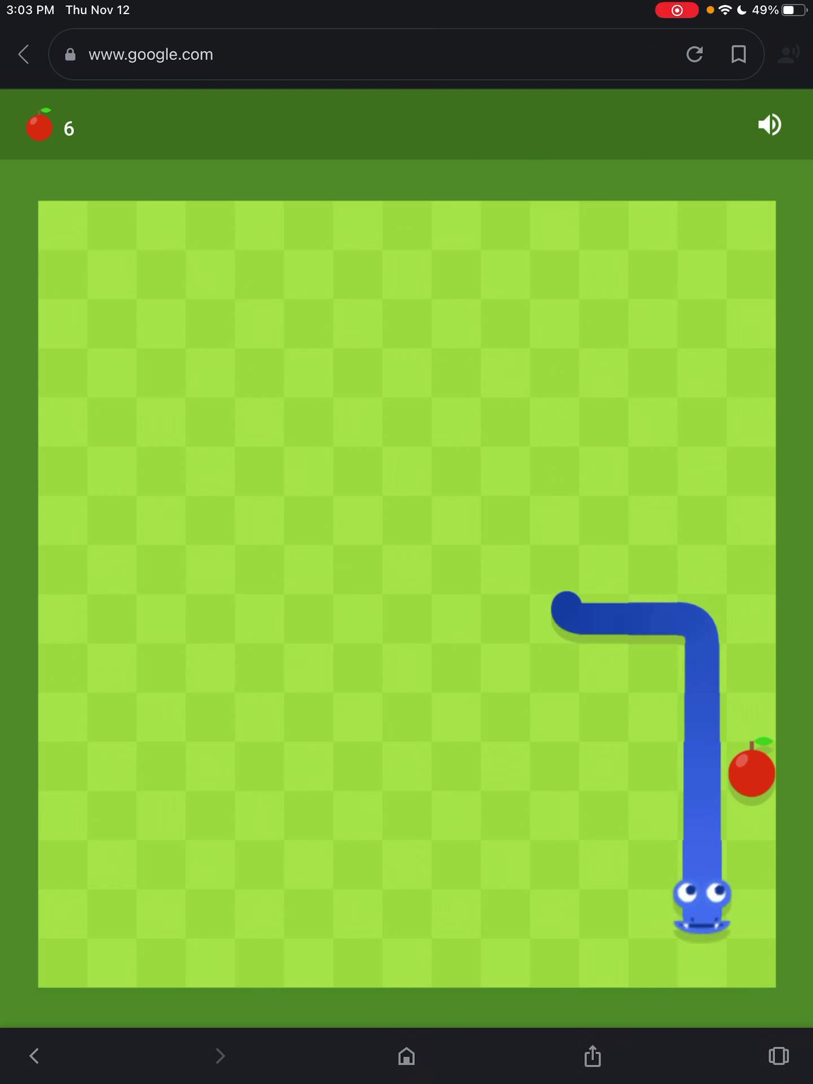
{"action": "key", "text": "Left"}
{"action": "key", "text": "Up"}
{"action": "key", "text": "Right"}
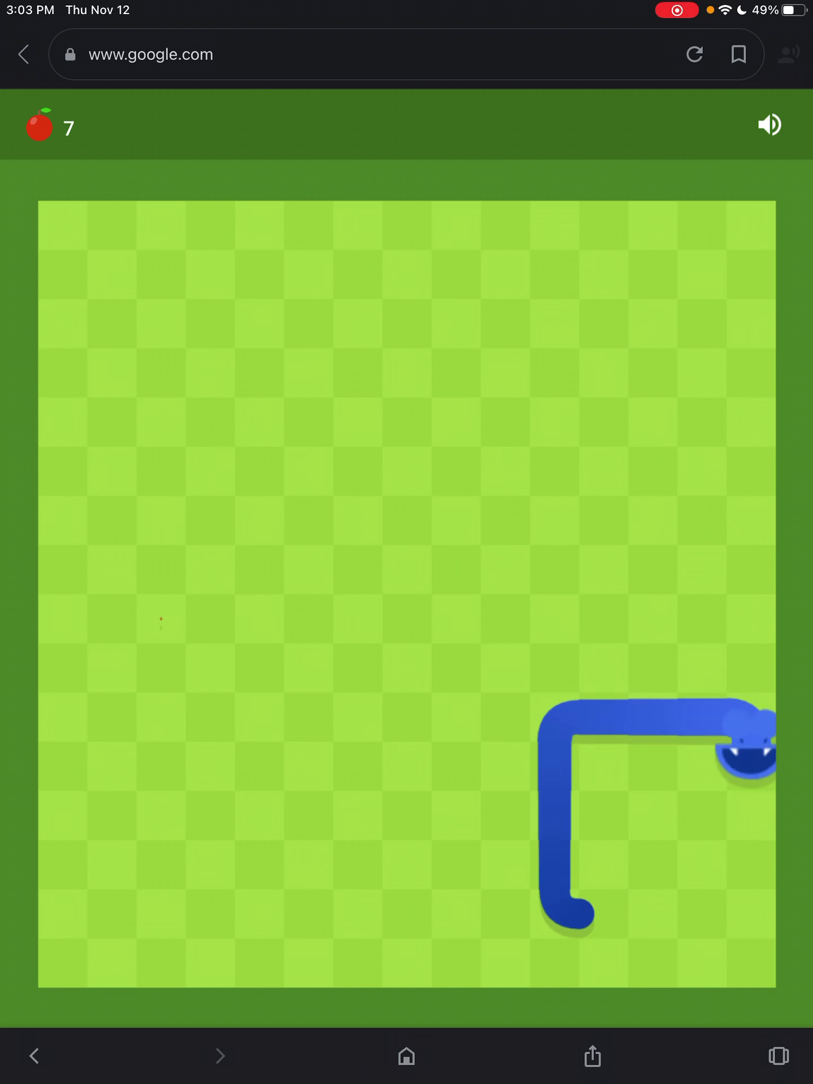
{"action": "key", "text": "Down"}
{"action": "key", "text": "Left"}
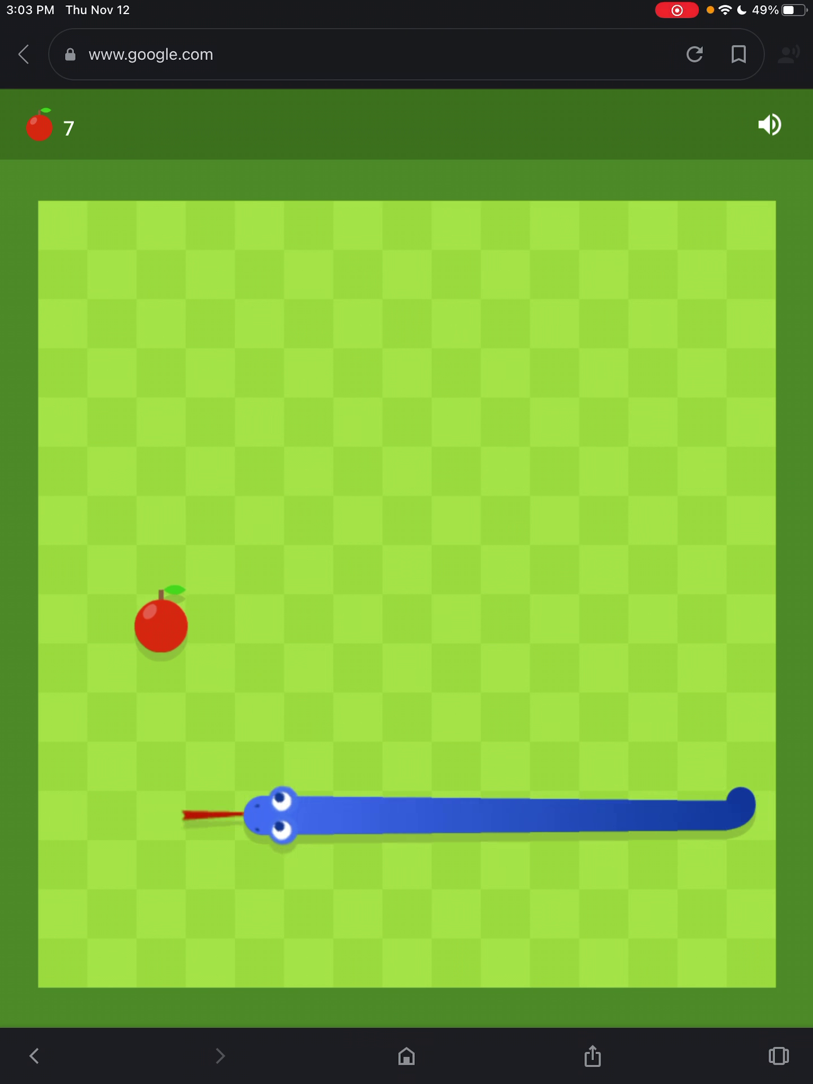
Step: Keep eating apples along the right wall, bottom and top rows until the score reaches 16
{"action": "key", "text": "Up"}
{"action": "key", "text": "Right"}
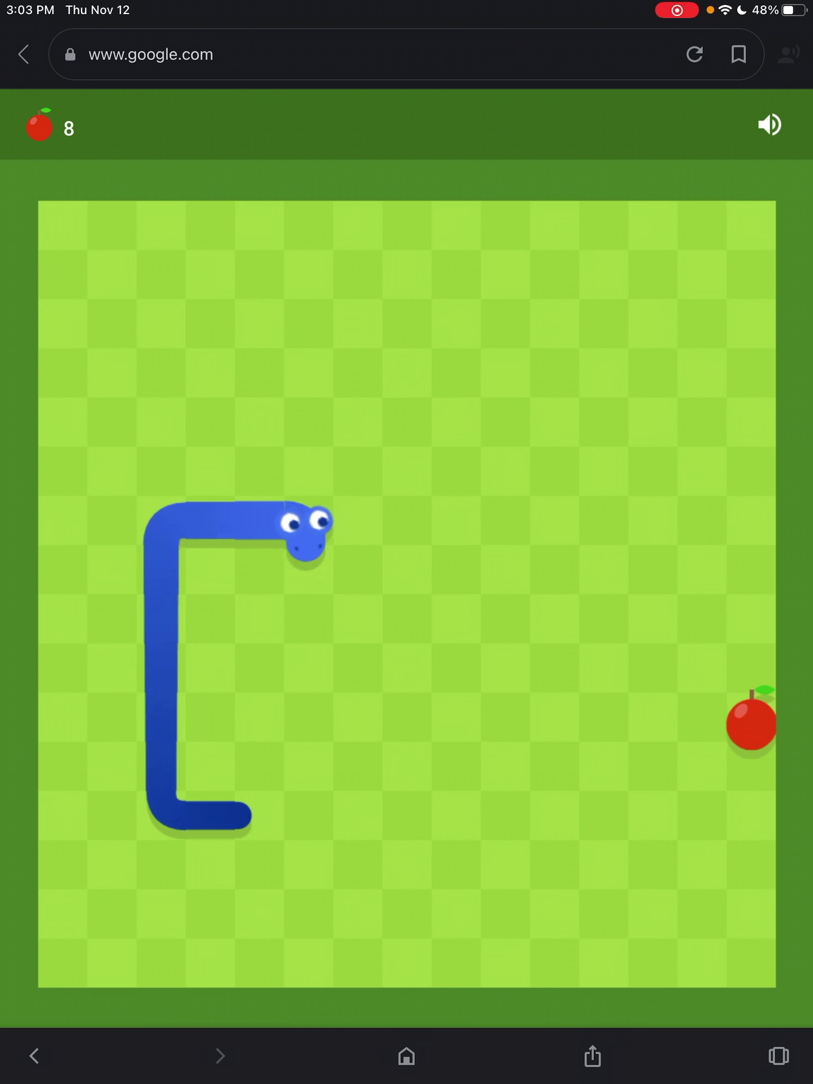
{"action": "key", "text": "Down"}
{"action": "key", "text": "Right"}
{"action": "key", "text": "Up"}
{"action": "key", "text": "Right"}
{"action": "key", "text": "Down"}
{"action": "key", "text": "Right"}
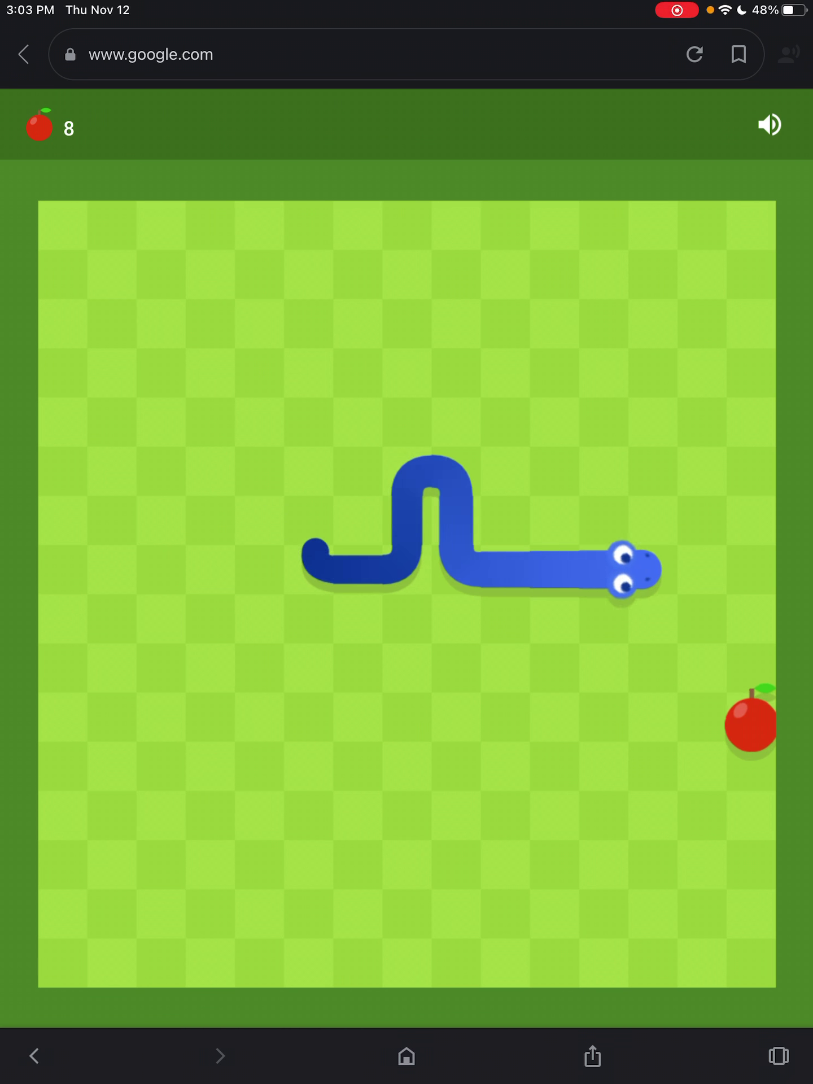
{"action": "key", "text": "Up"}
{"action": "key", "text": "Right"}
{"action": "key", "text": "Down"}
{"action": "key", "text": "Left"}
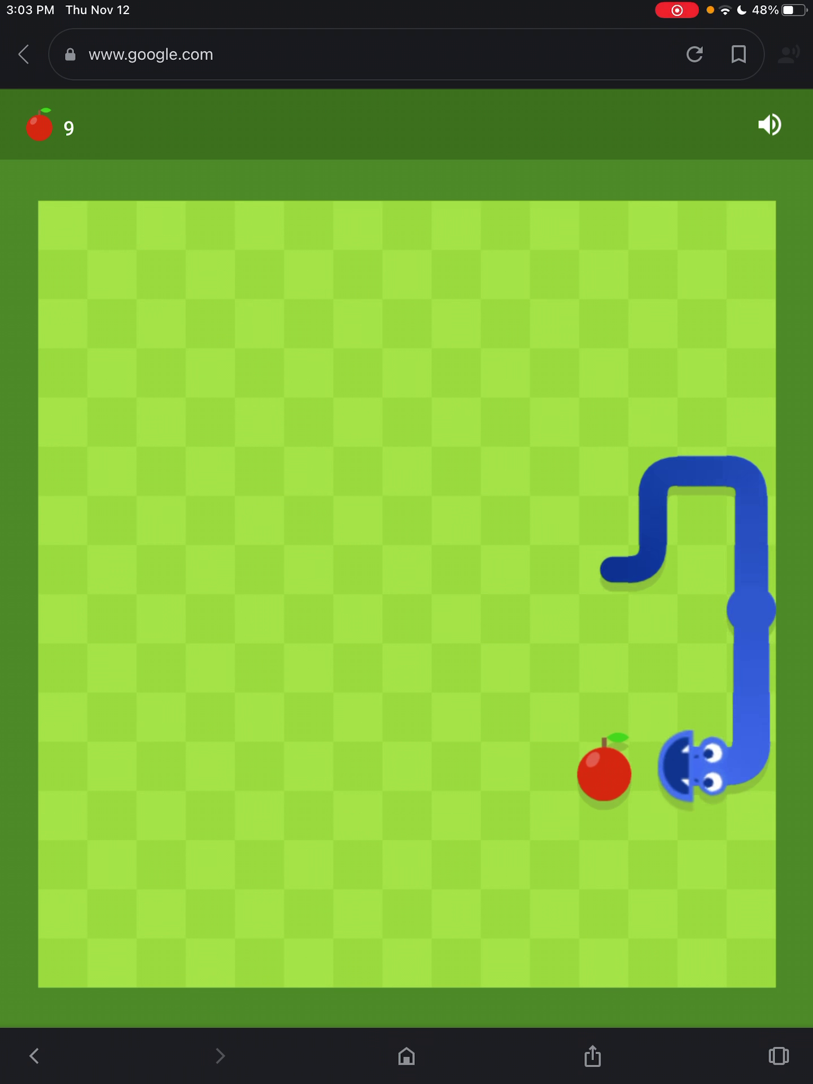
{"action": "key", "text": "Up"}
{"action": "key", "text": "Right"}
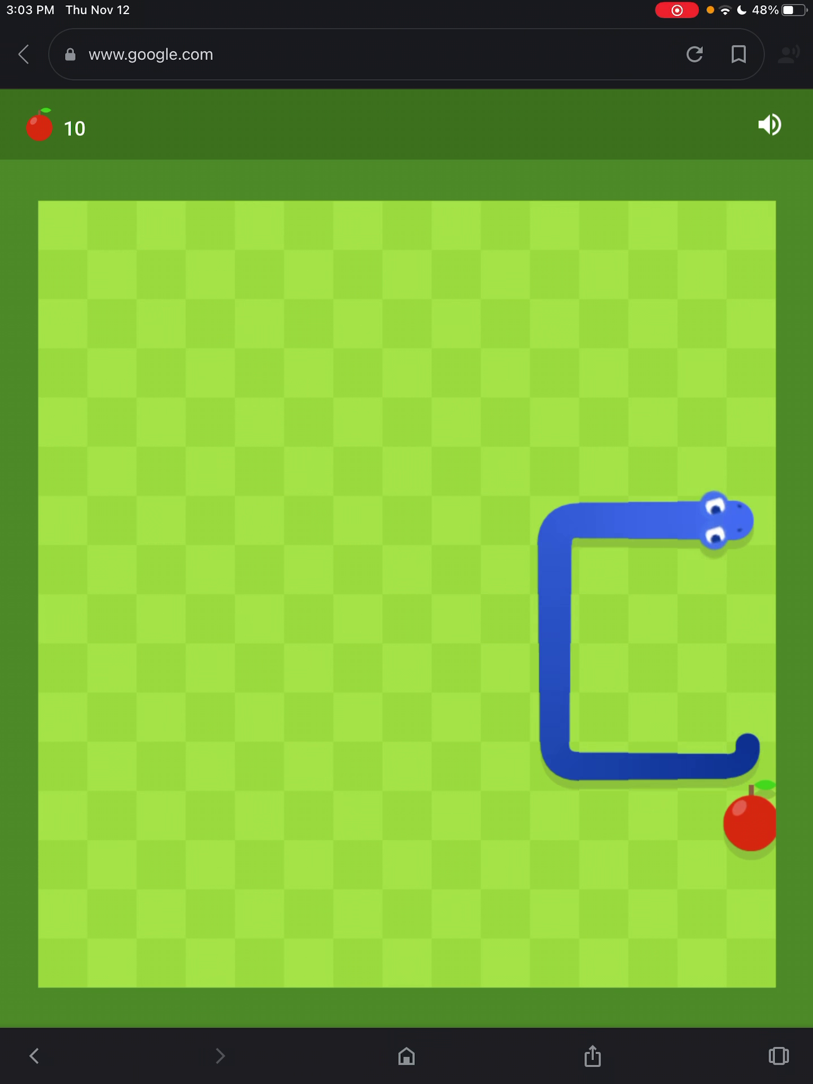
{"action": "key", "text": "Down"}
{"action": "key", "text": "Left"}
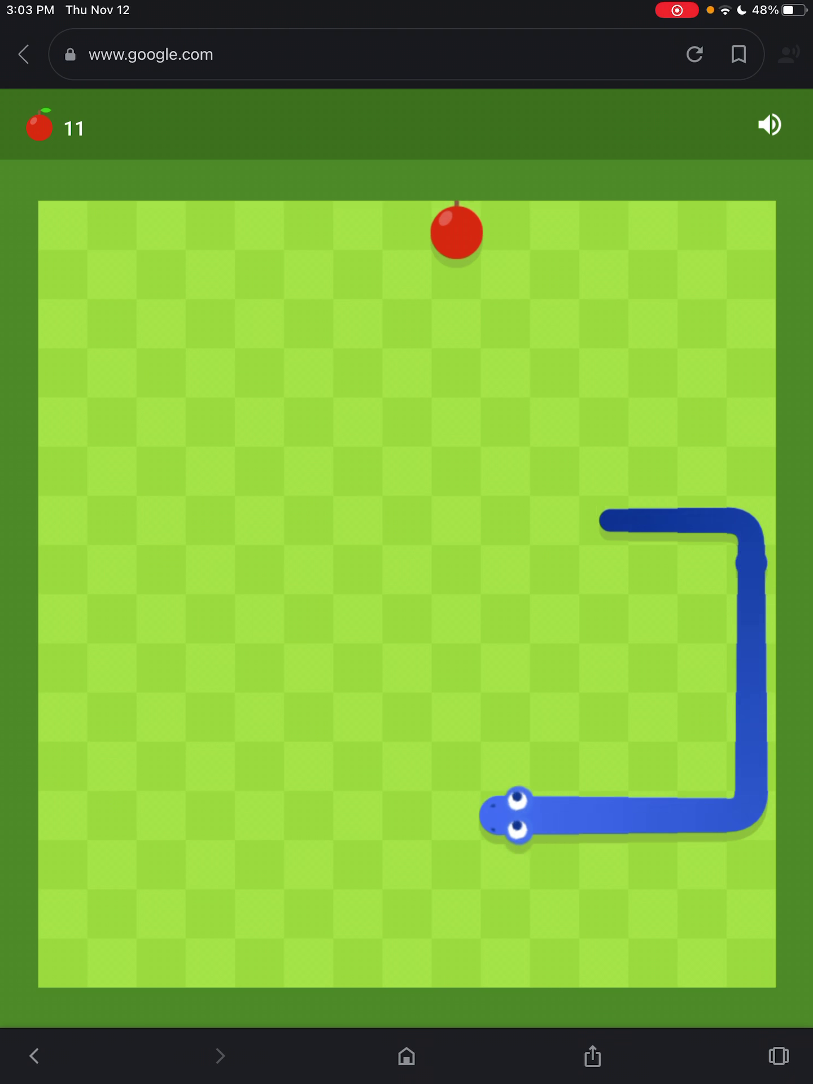
{"action": "key", "text": "Up"}
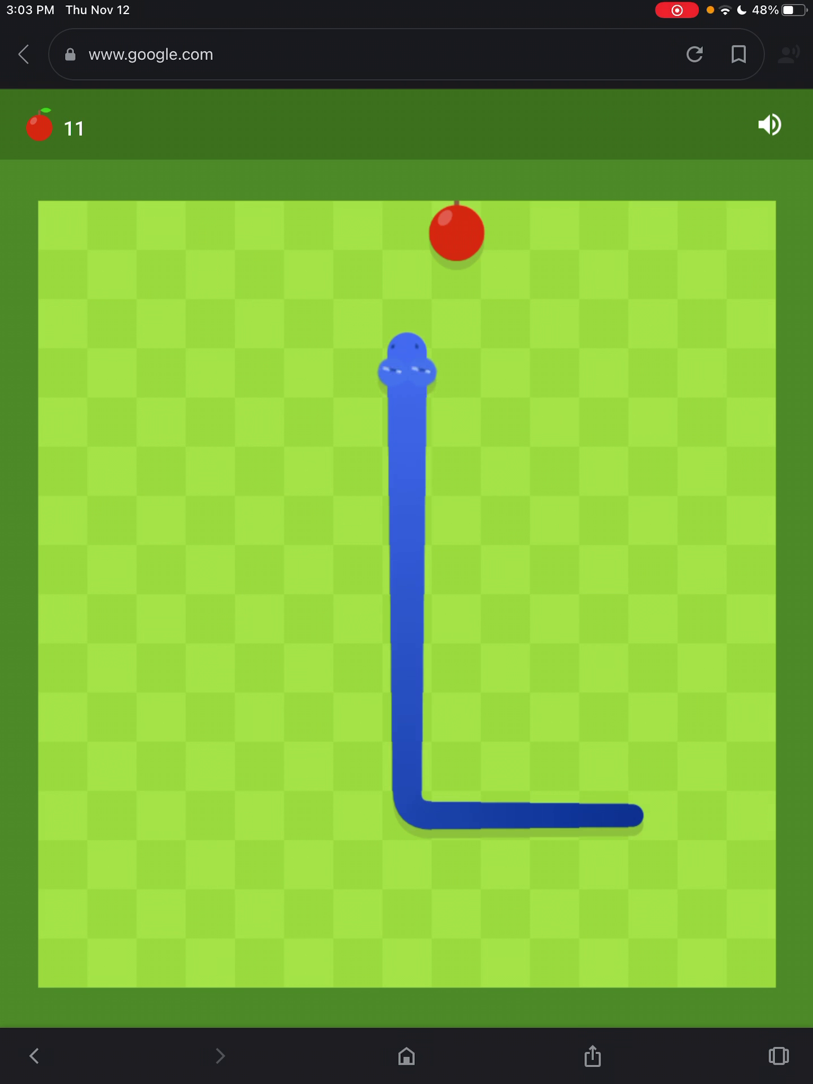
{"action": "key", "text": "Right"}
{"action": "key", "text": "Down"}
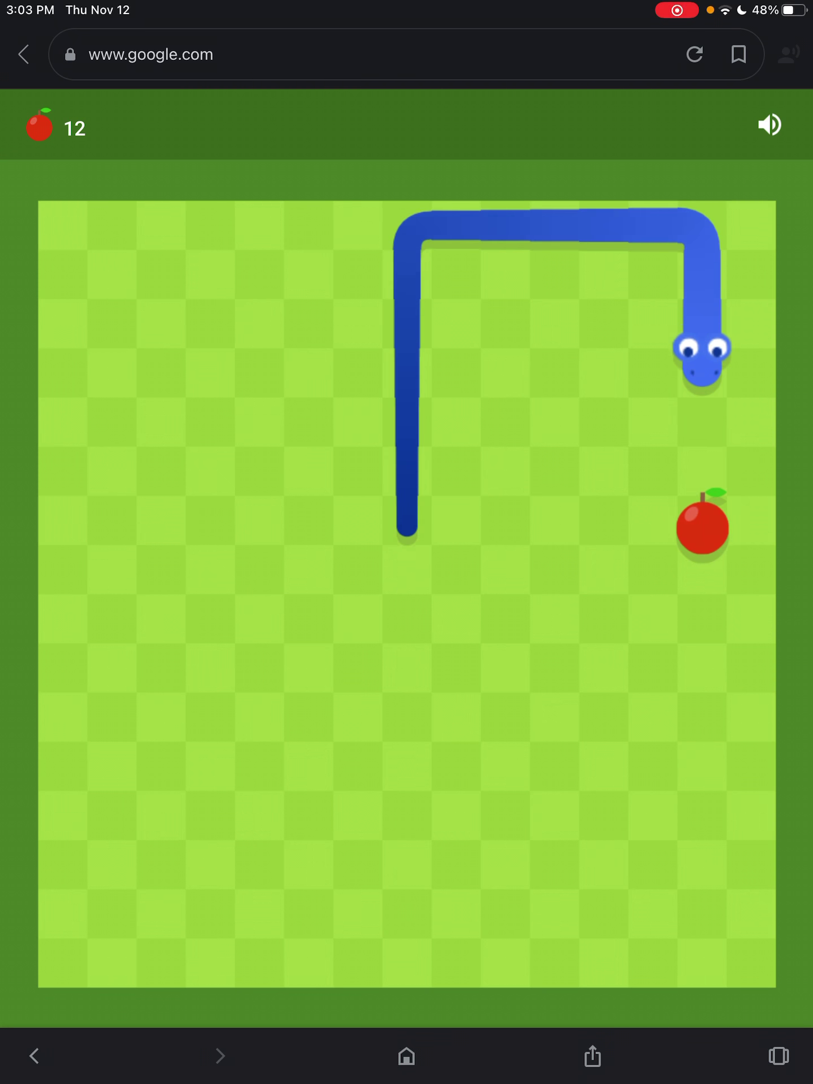
{"action": "key", "text": "Left"}
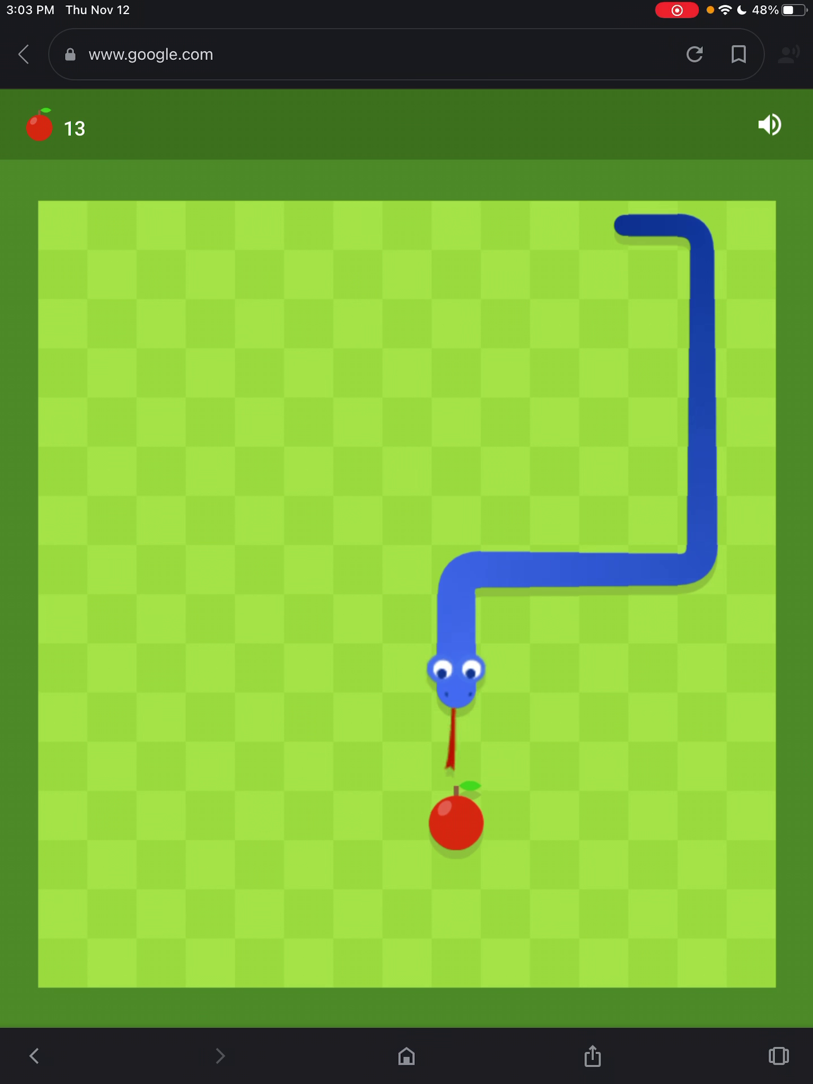
{"action": "key", "text": "Left"}
{"action": "key", "text": "Up"}
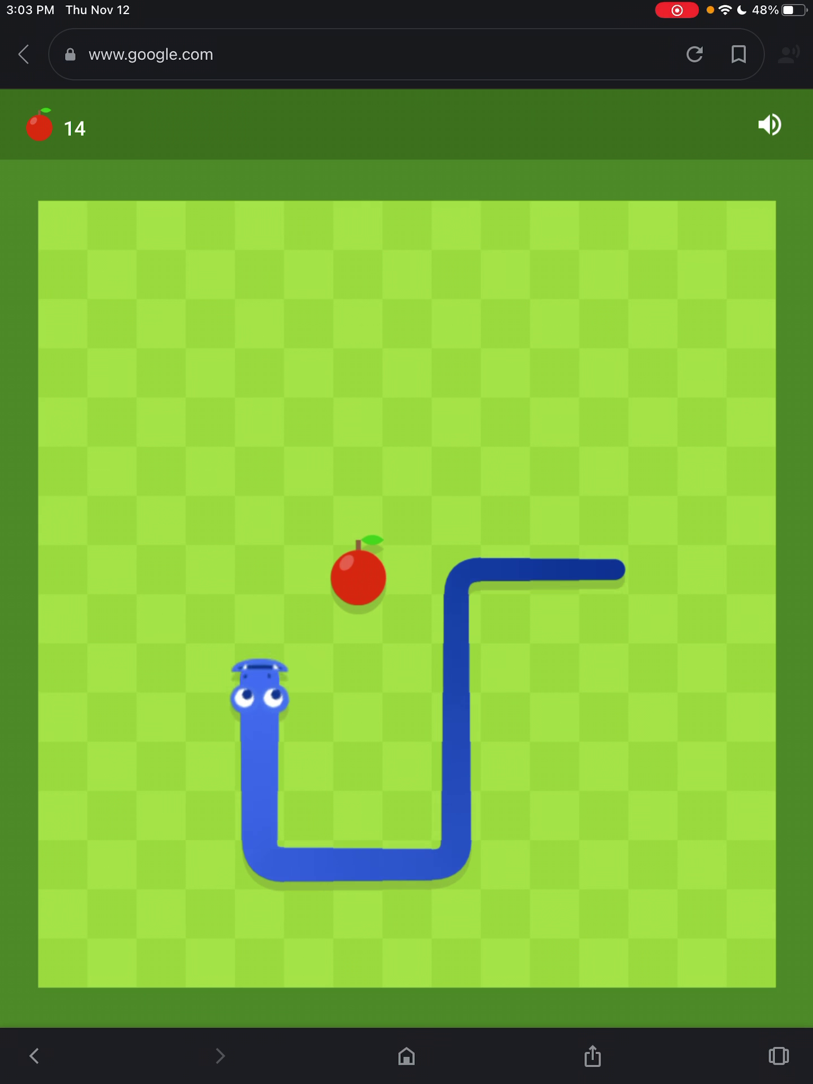
{"action": "key", "text": "Right"}
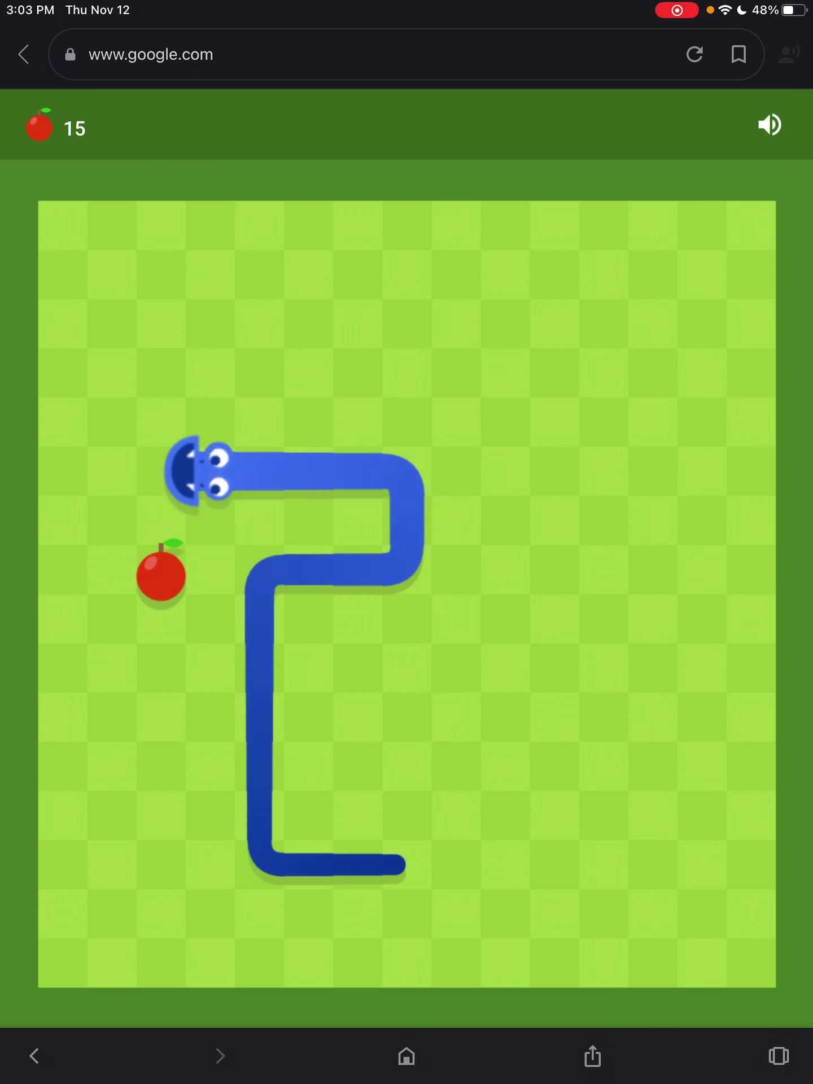
{"action": "key", "text": "Down"}
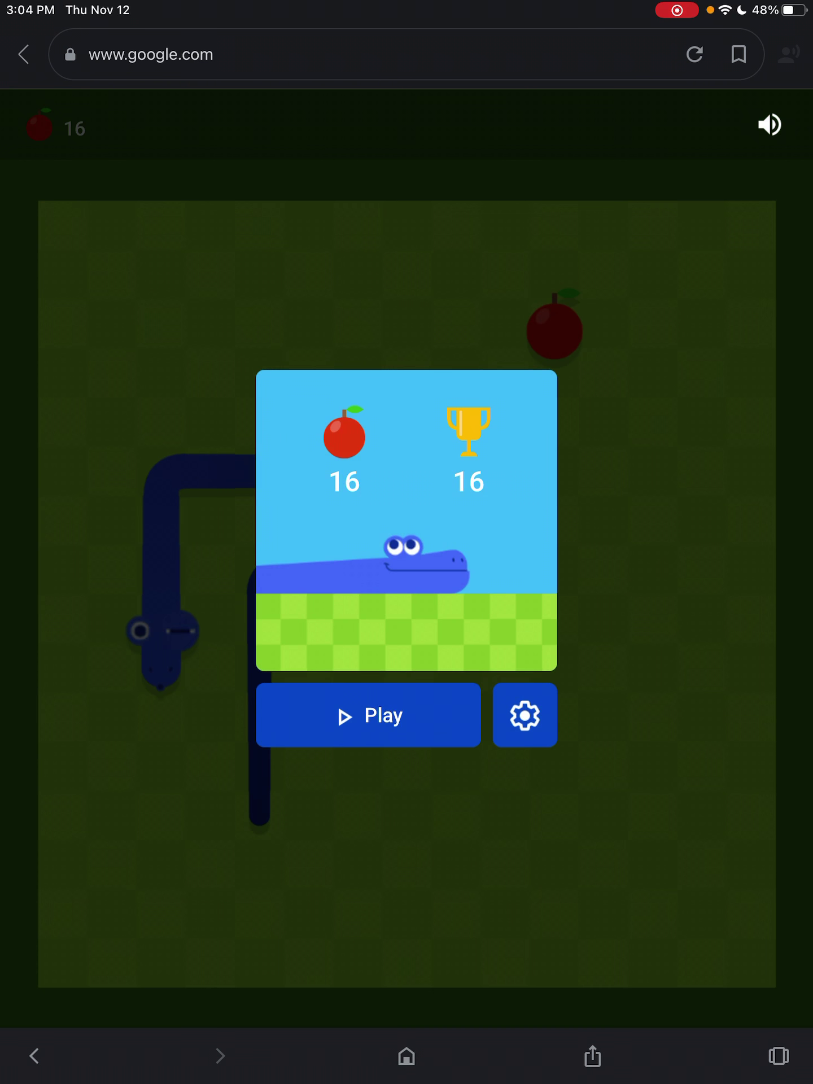
Step: Start a new game and steer the snake left toward the first apple
{"action": "left_click", "coordinate": [368, 714]}
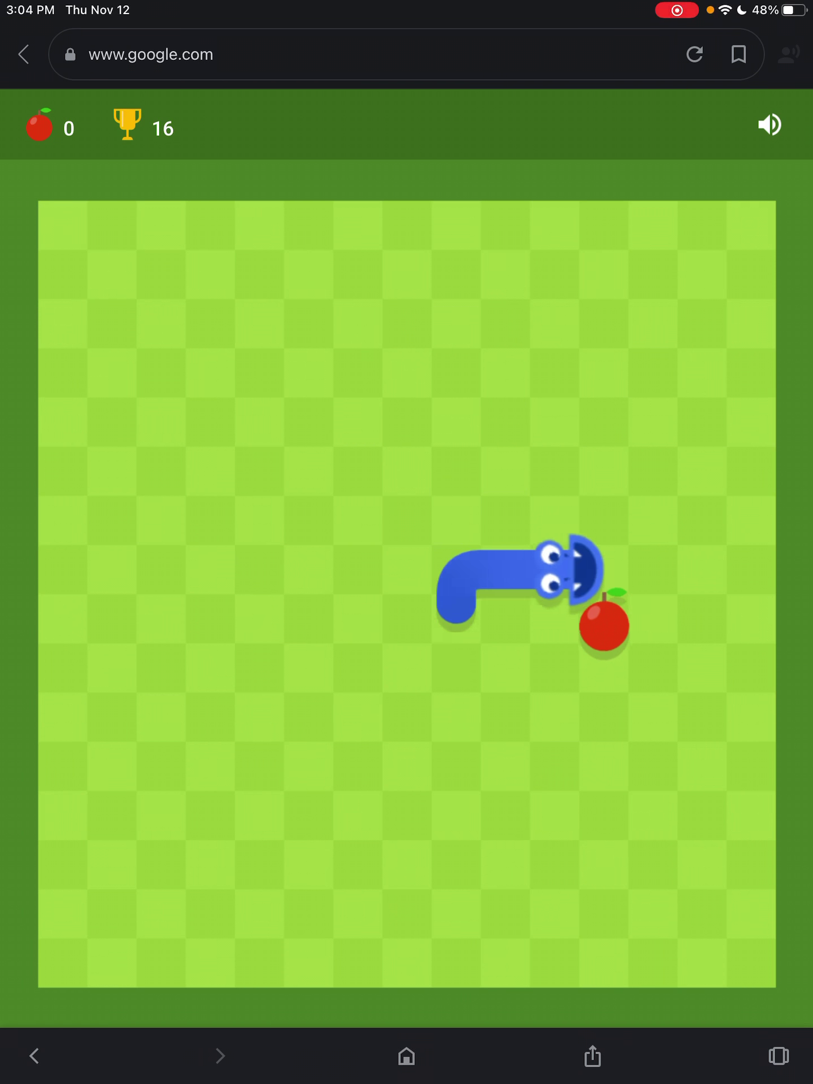
{"action": "key", "text": "Down"}
{"action": "key", "text": "Left"}
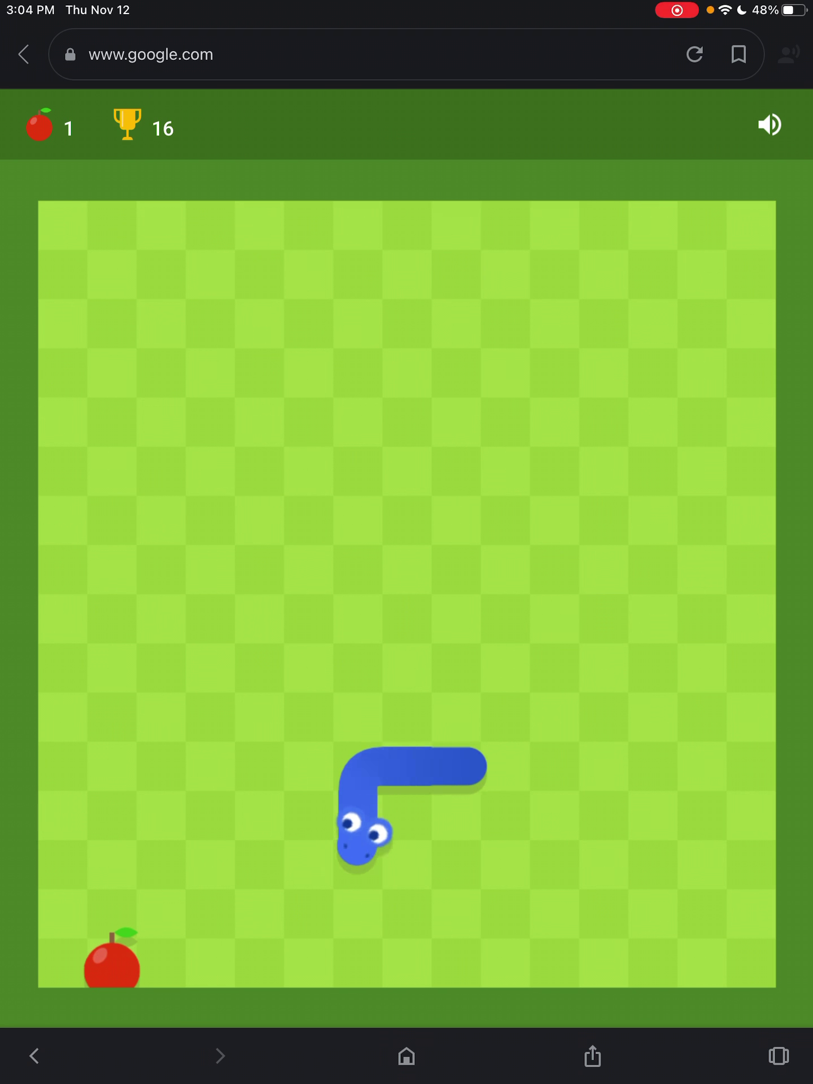
Step: Eat five apples, then turn the snake up into its own body, ending the run
{"action": "key", "text": "Left"}
{"action": "key", "text": "Down"}
{"action": "key", "text": "Up"}
{"action": "key", "text": "Right"}
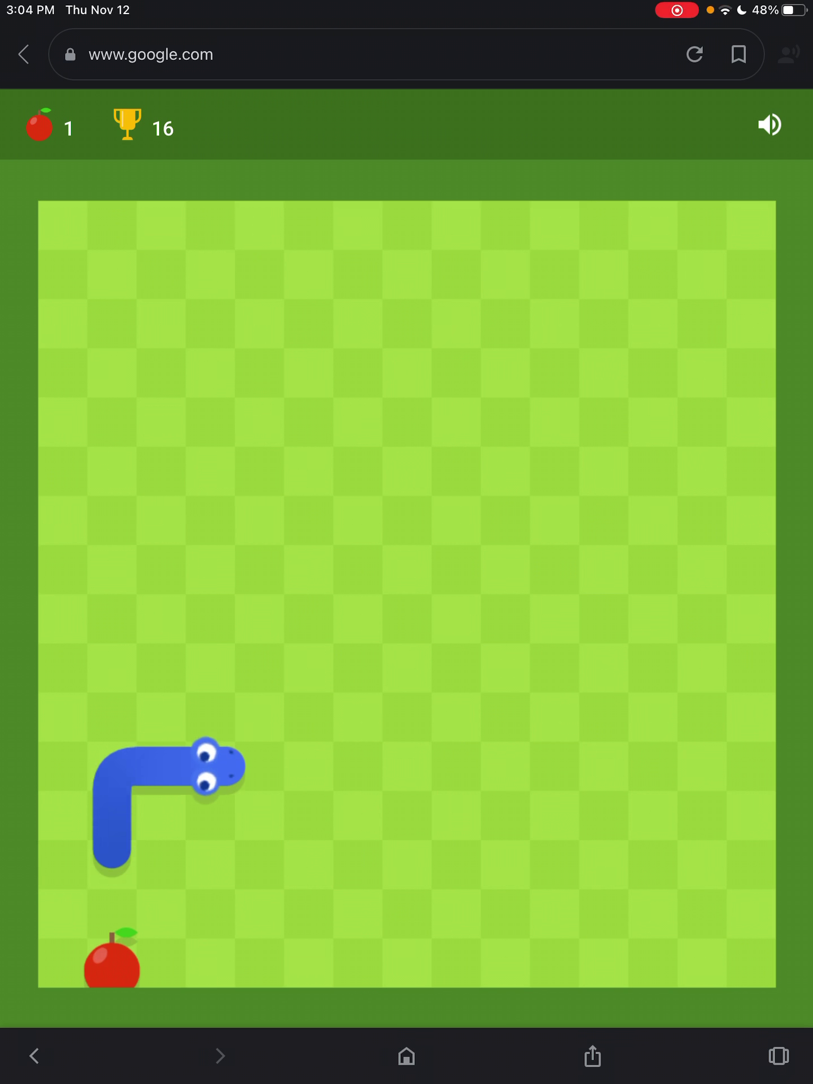
{"action": "key", "text": "Down"}
{"action": "key", "text": "Up"}
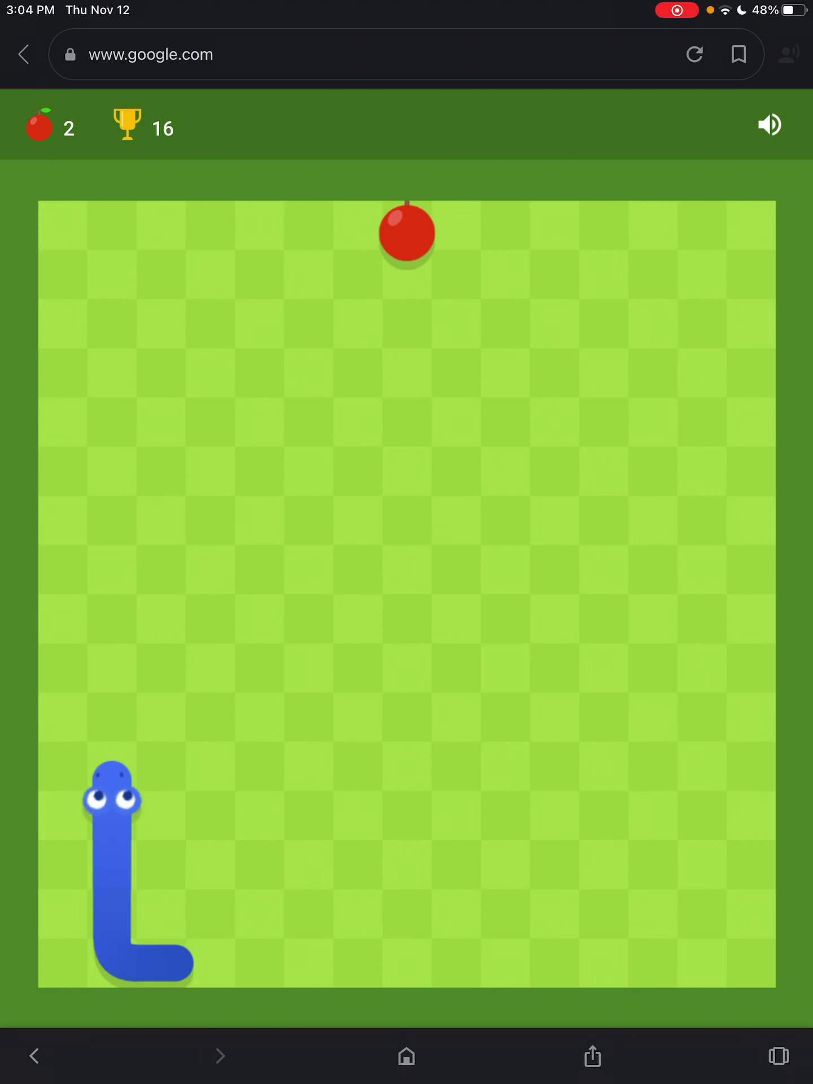
{"action": "key", "text": "Right"}
{"action": "key", "text": "Right"}
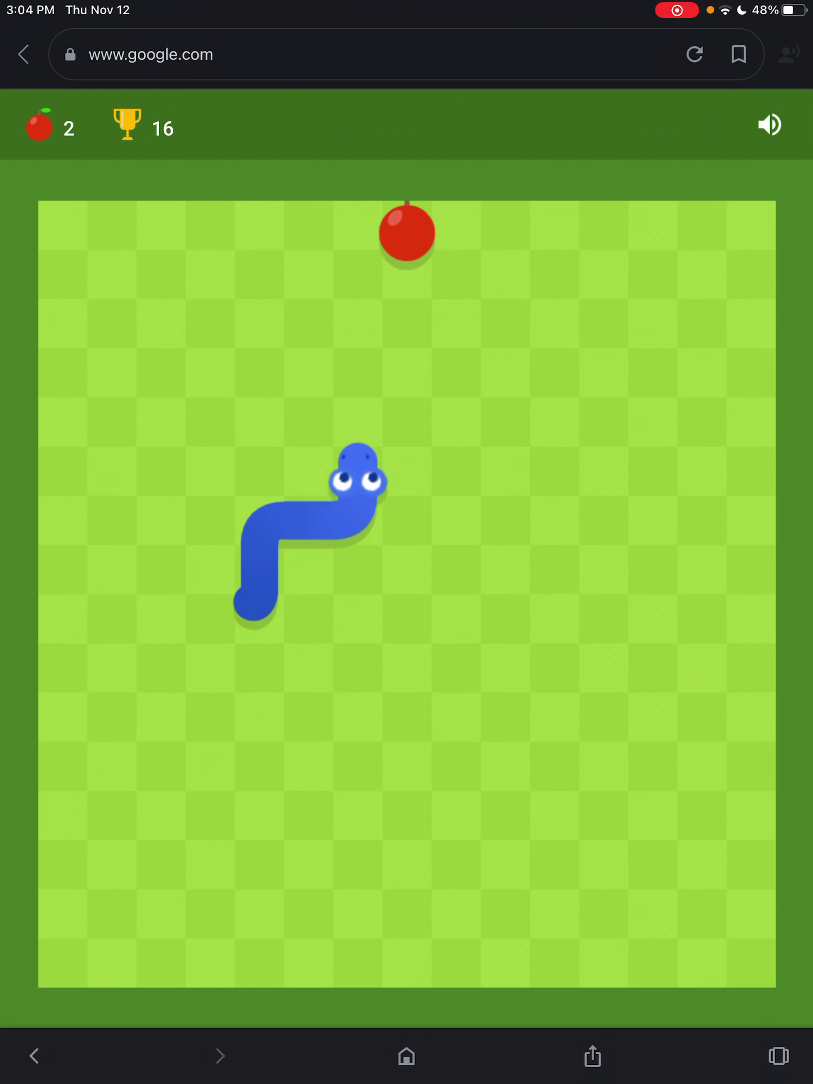
{"action": "key", "text": "Up"}
{"action": "key", "text": "Right"}
{"action": "key", "text": "Down"}
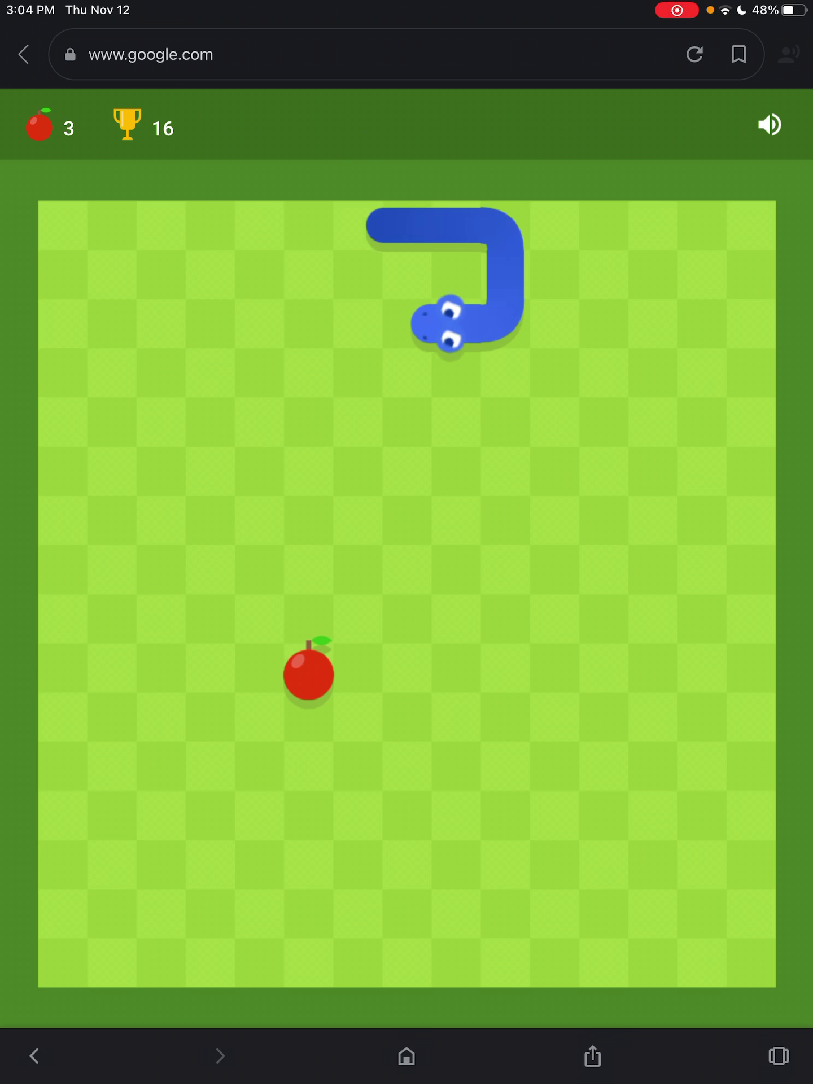
{"action": "key", "text": "Left"}
{"action": "key", "text": "Down"}
{"action": "key", "text": "Left"}
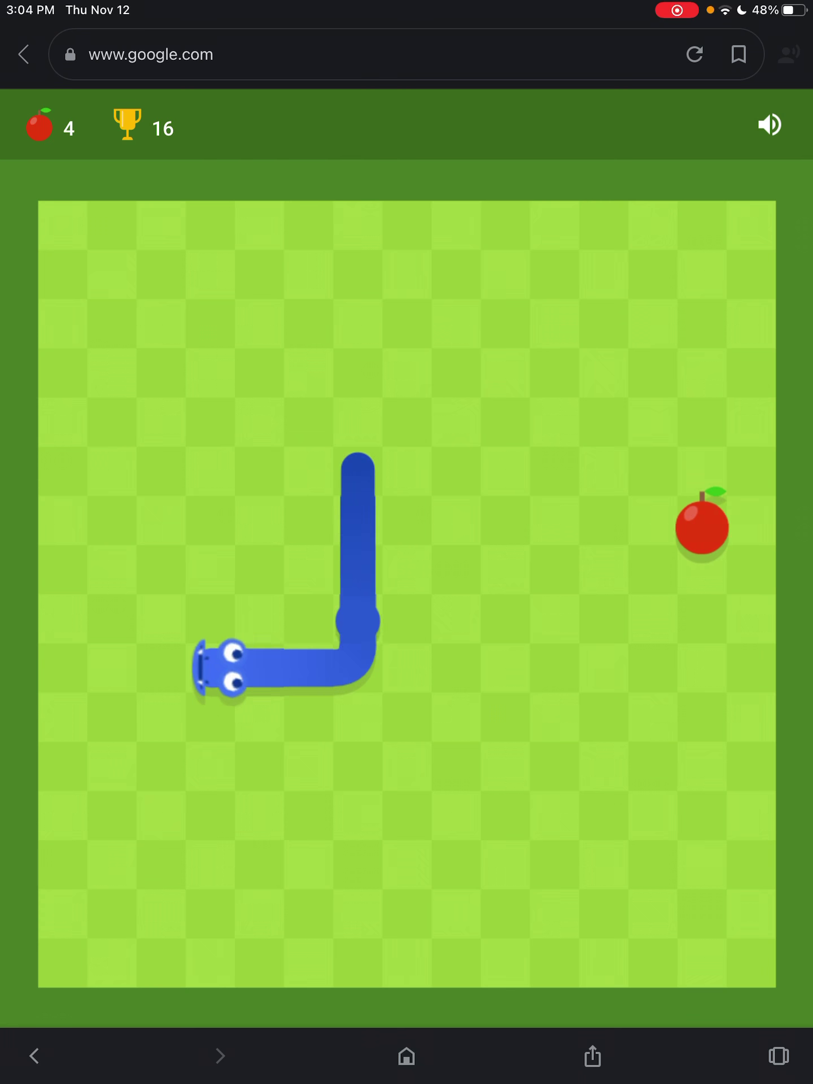
{"action": "key", "text": "Up"}
{"action": "key", "text": "Right"}
{"action": "key", "text": "Down"}
{"action": "key", "text": "Right"}
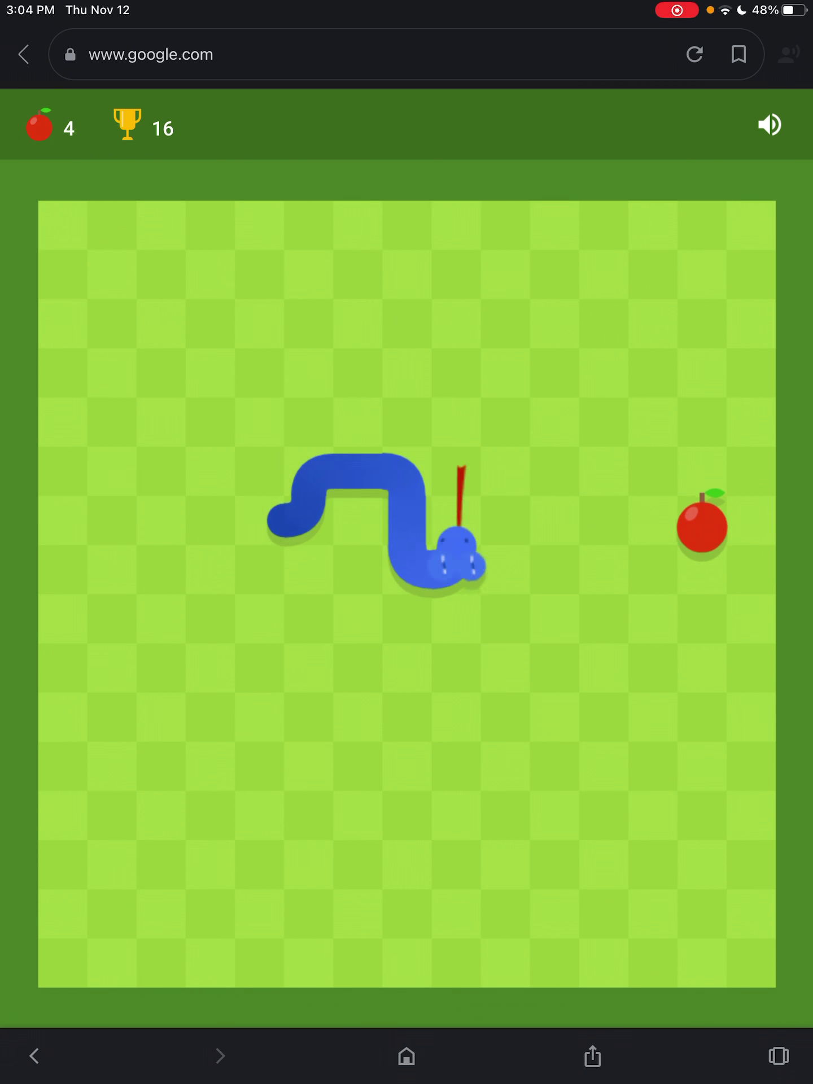
{"action": "key", "text": "Up"}
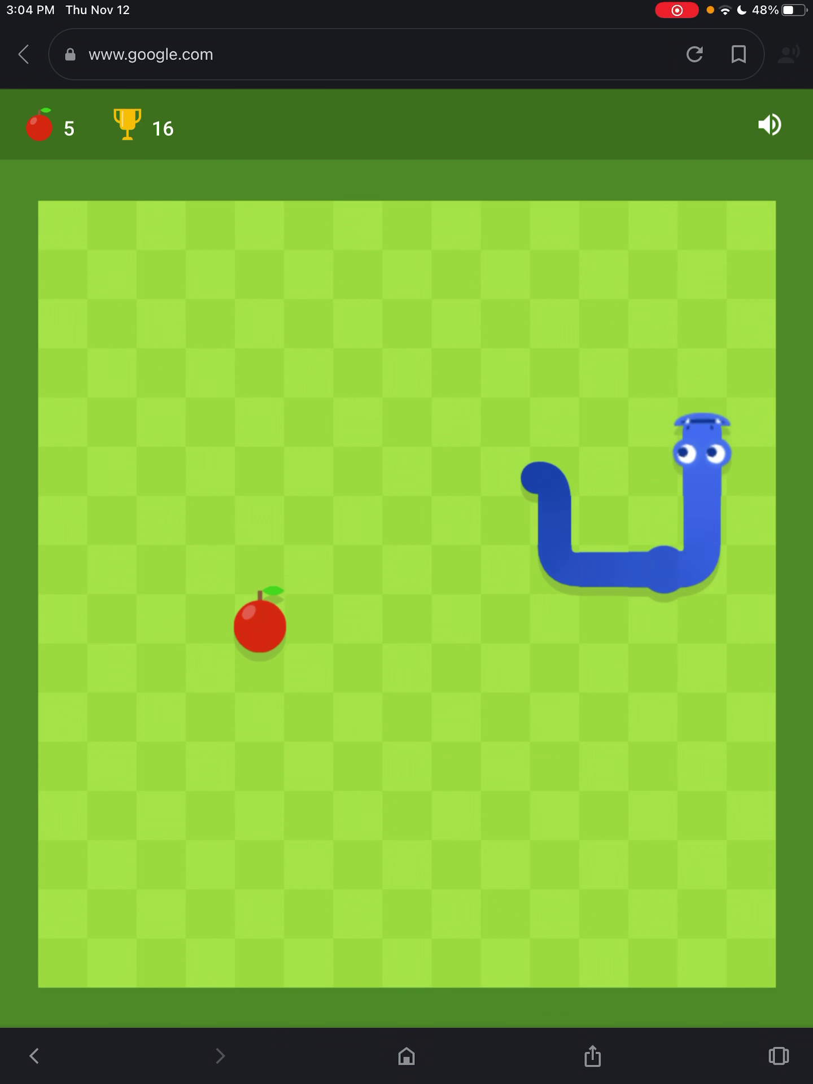
{"action": "key", "text": "Left"}
{"action": "key", "text": "Down"}
{"action": "key", "text": "Up"}
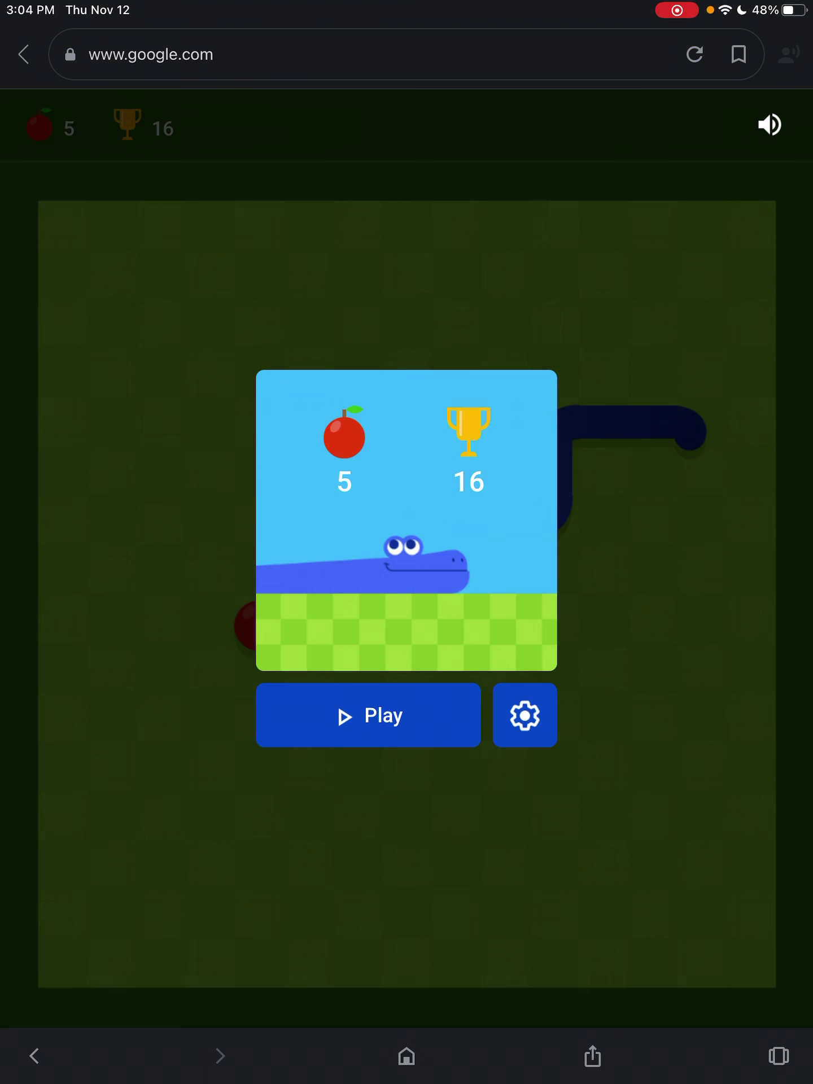
Step: Start another game, sending the snake right and then upward
{"action": "left_click", "coordinate": [367, 715]}
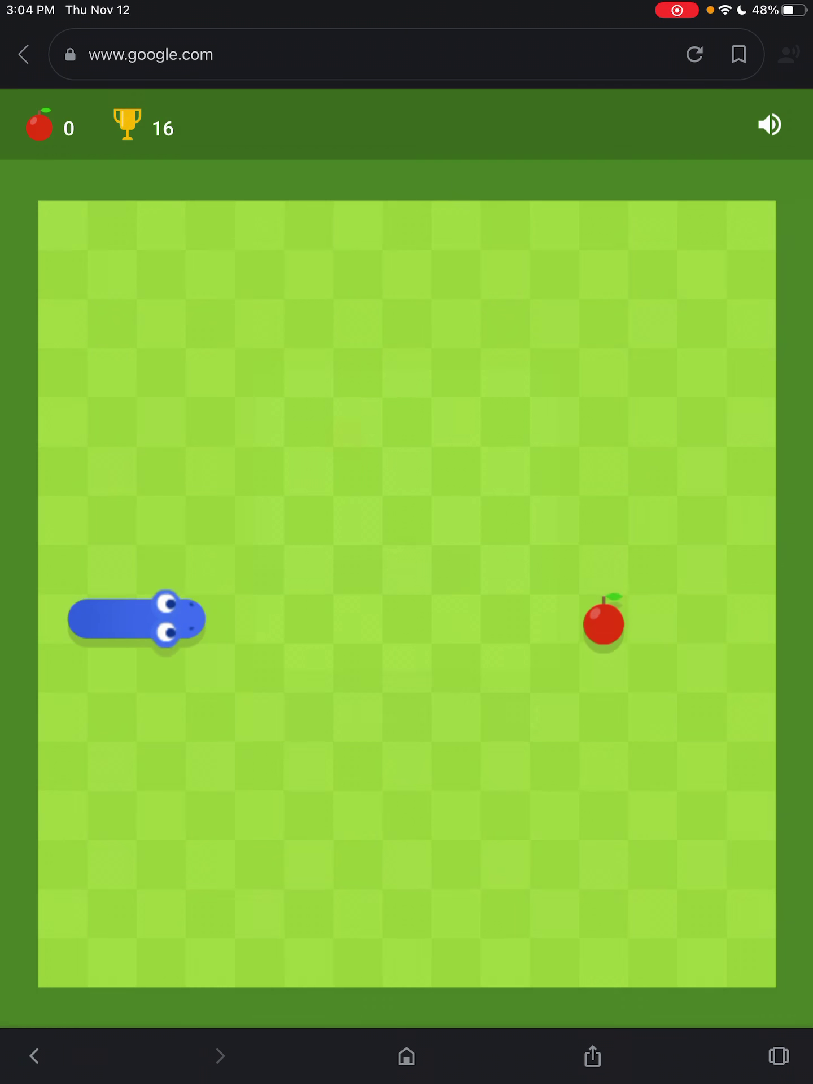
{"action": "key", "text": "Right"}
{"action": "key", "text": "Up"}
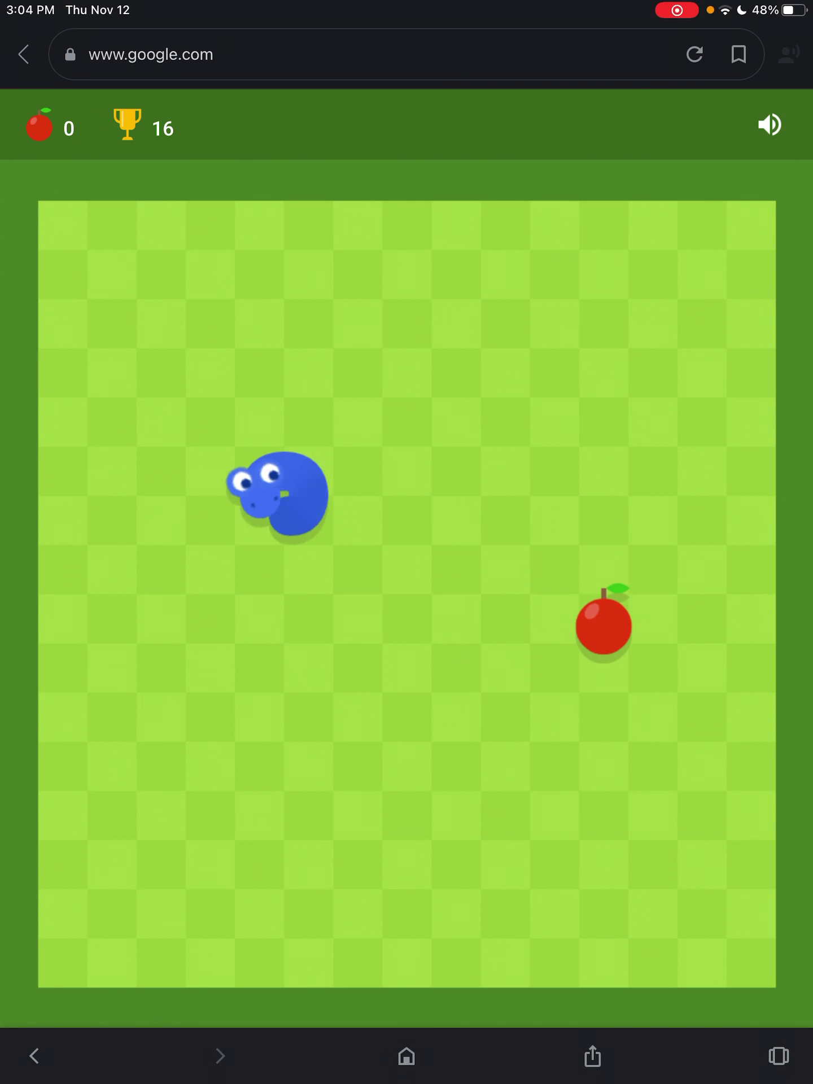
Step: Eat the apples along the lower row, the top-left and the bottom-right of the board
{"action": "key", "text": "Down"}
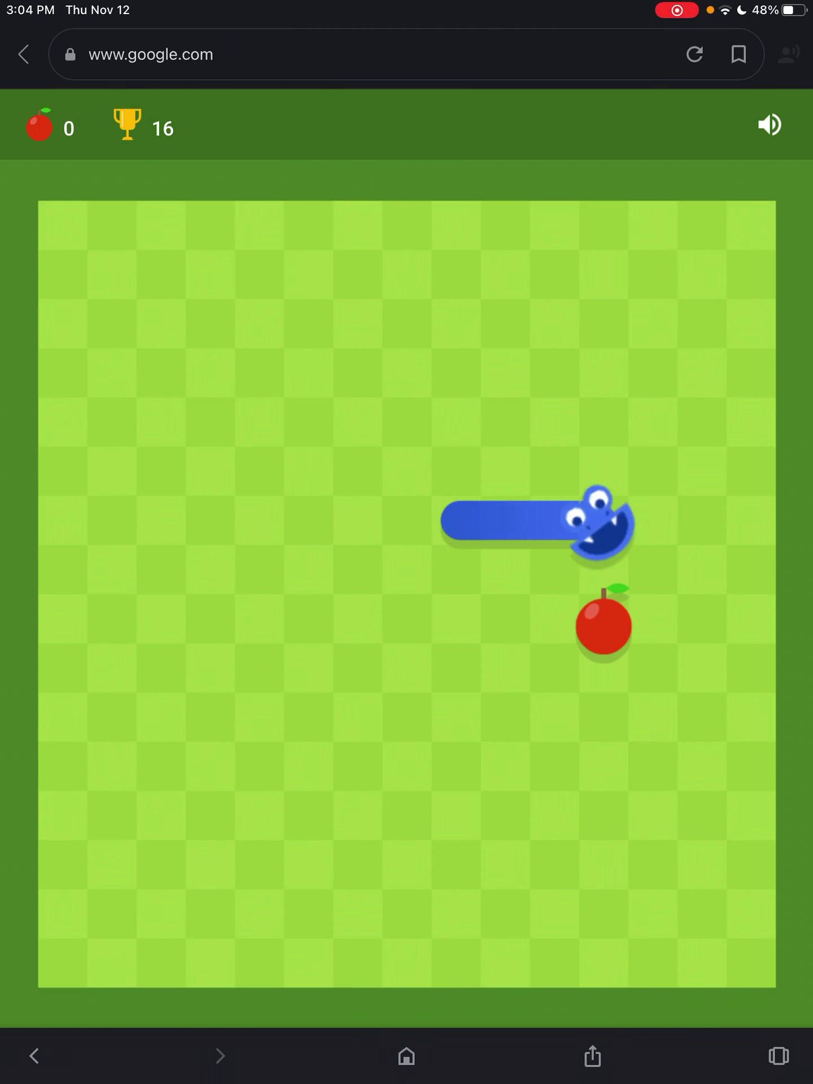
{"action": "key", "text": "Left"}
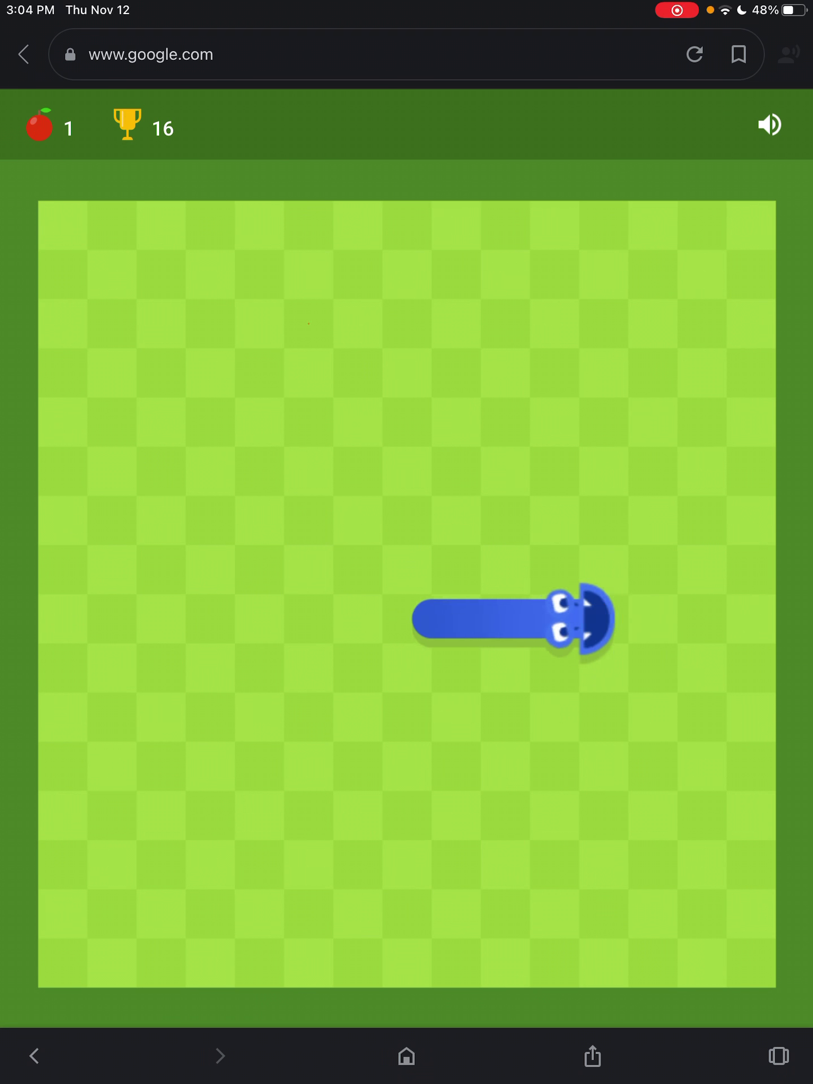
{"action": "key", "text": "Up"}
{"action": "key", "text": "Left"}
{"action": "key", "text": "Up"}
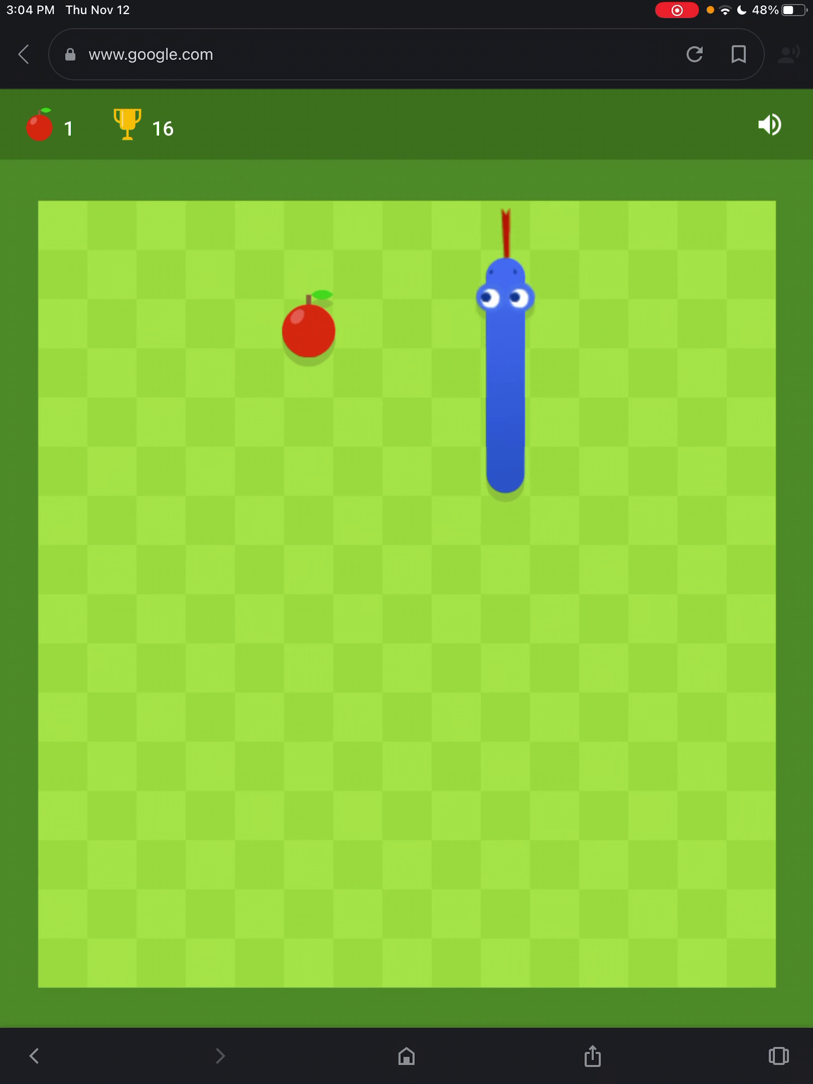
{"action": "key", "text": "Left"}
{"action": "key", "text": "Down"}
{"action": "key", "text": "Right"}
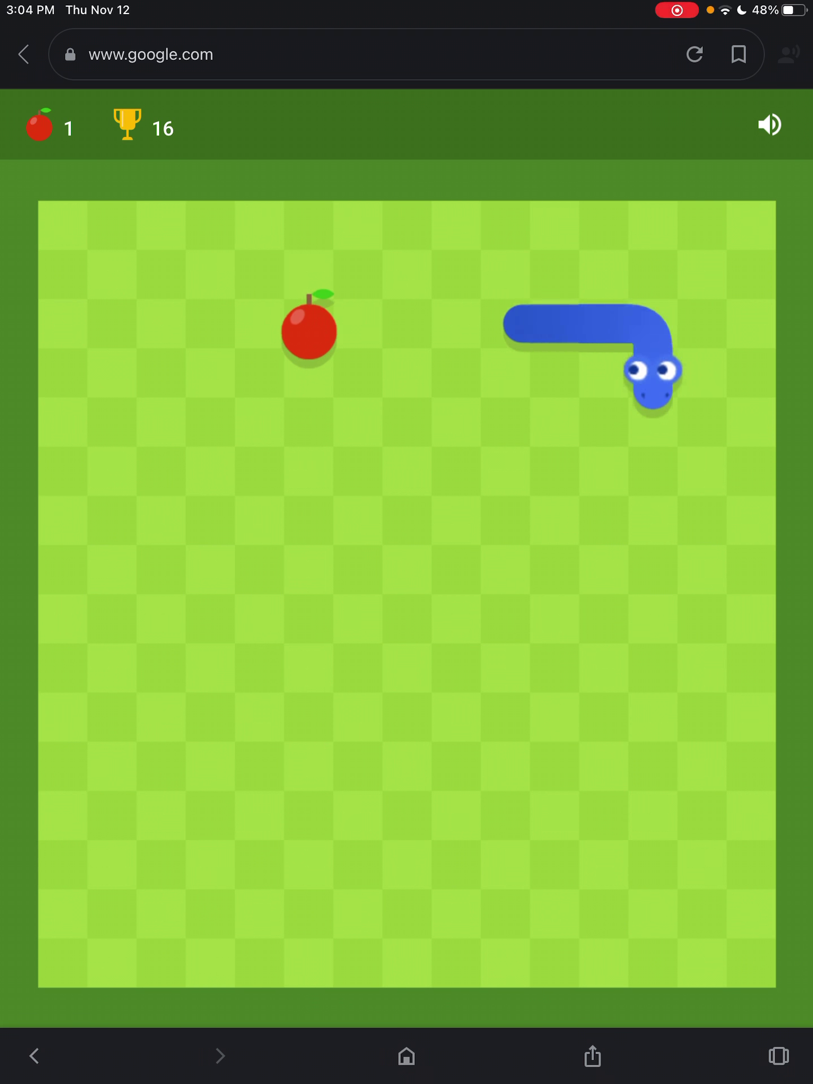
{"action": "key", "text": "Left"}
{"action": "key", "text": "Up"}
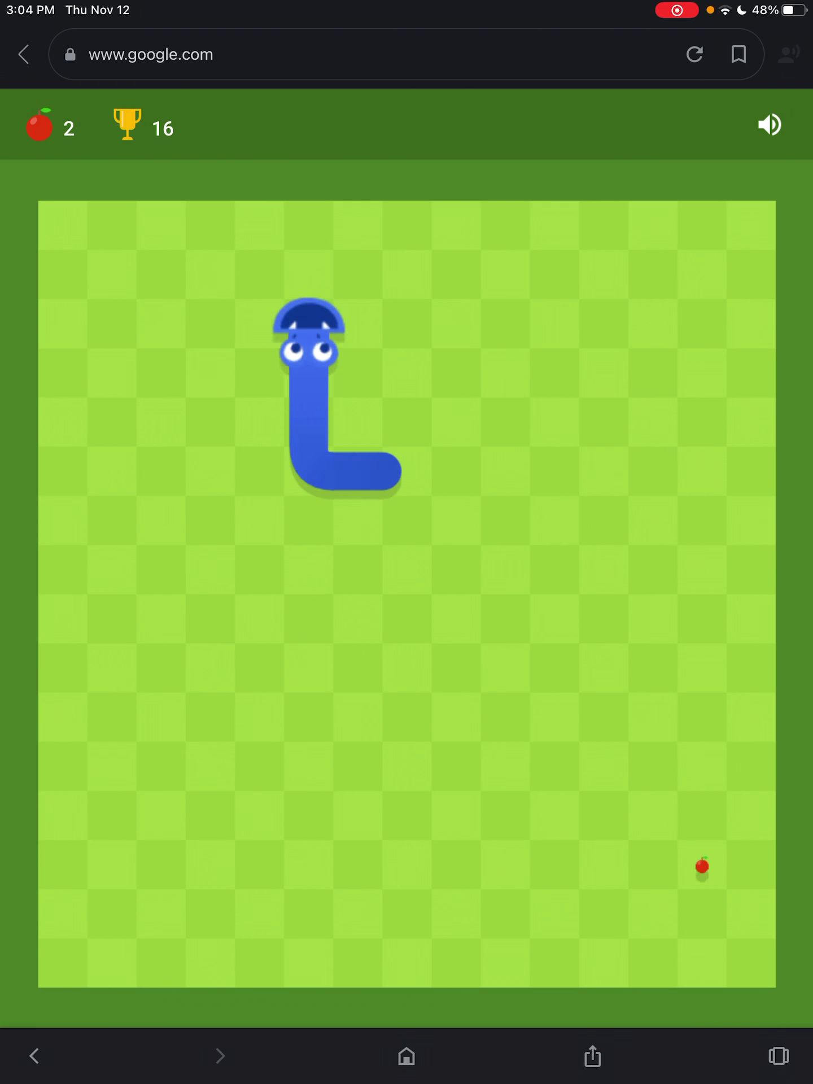
{"action": "key", "text": "Right"}
{"action": "key", "text": "Down"}
{"action": "key", "text": "Right"}
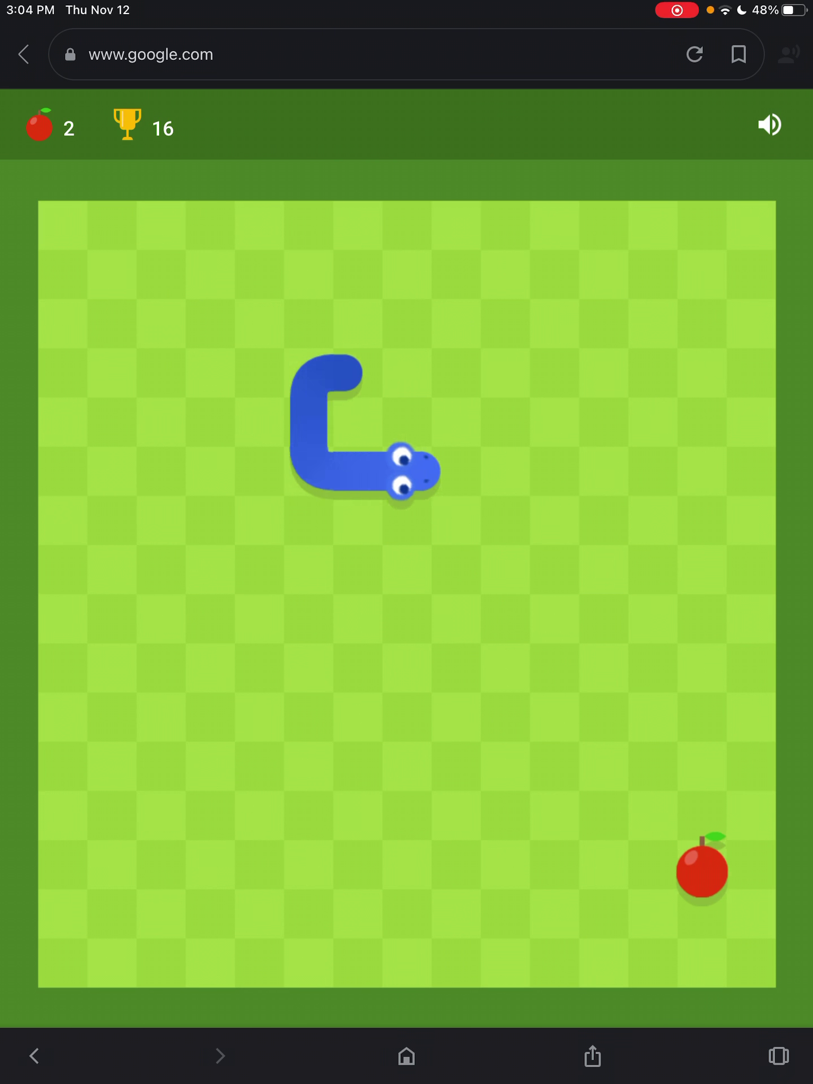
{"action": "key", "text": "Down"}
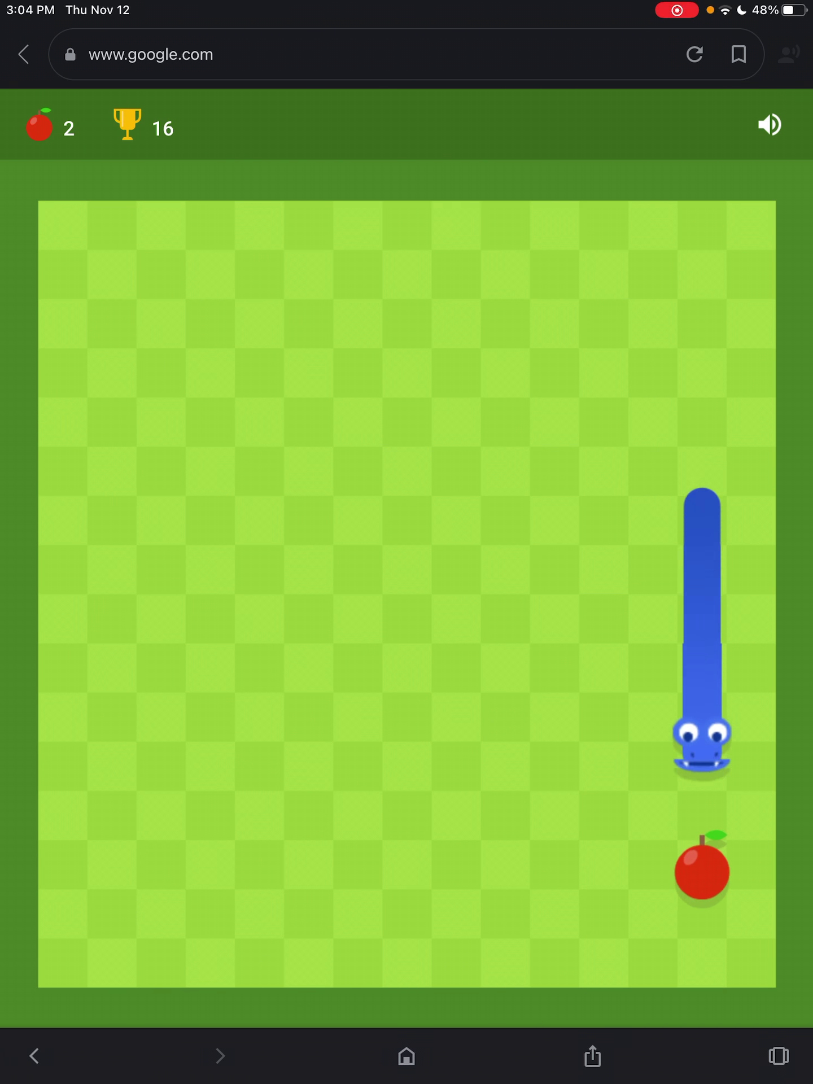
{"action": "key", "text": "Left"}
{"action": "key", "text": "Up"}
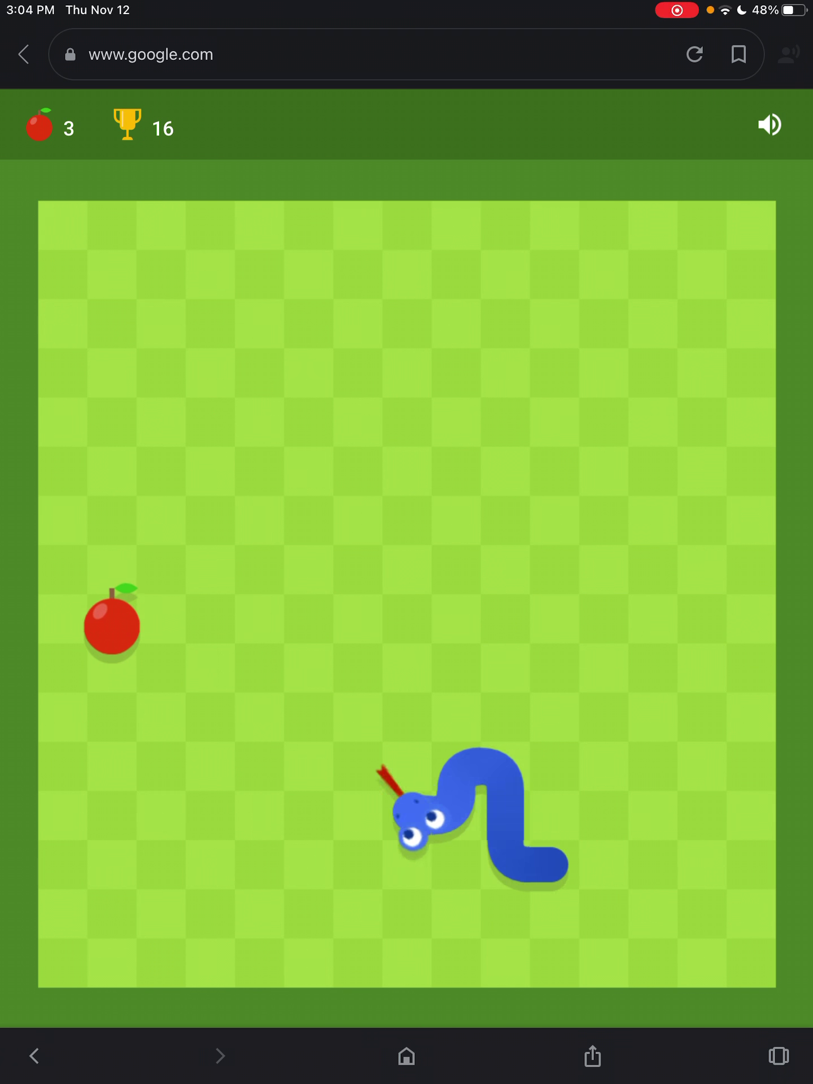
{"action": "key", "text": "Left"}
{"action": "key", "text": "Up"}
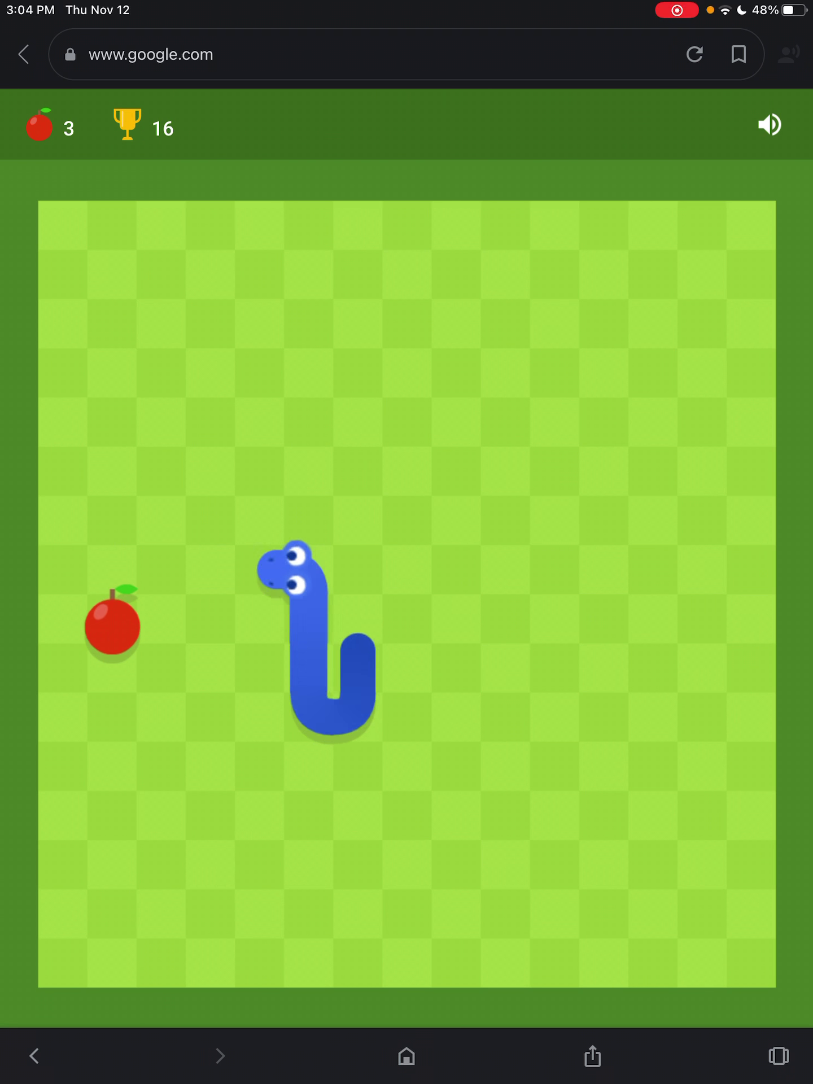
{"action": "key", "text": "Left"}
{"action": "key", "text": "Down"}
{"action": "key", "text": "Right"}
{"action": "key", "text": "Up"}
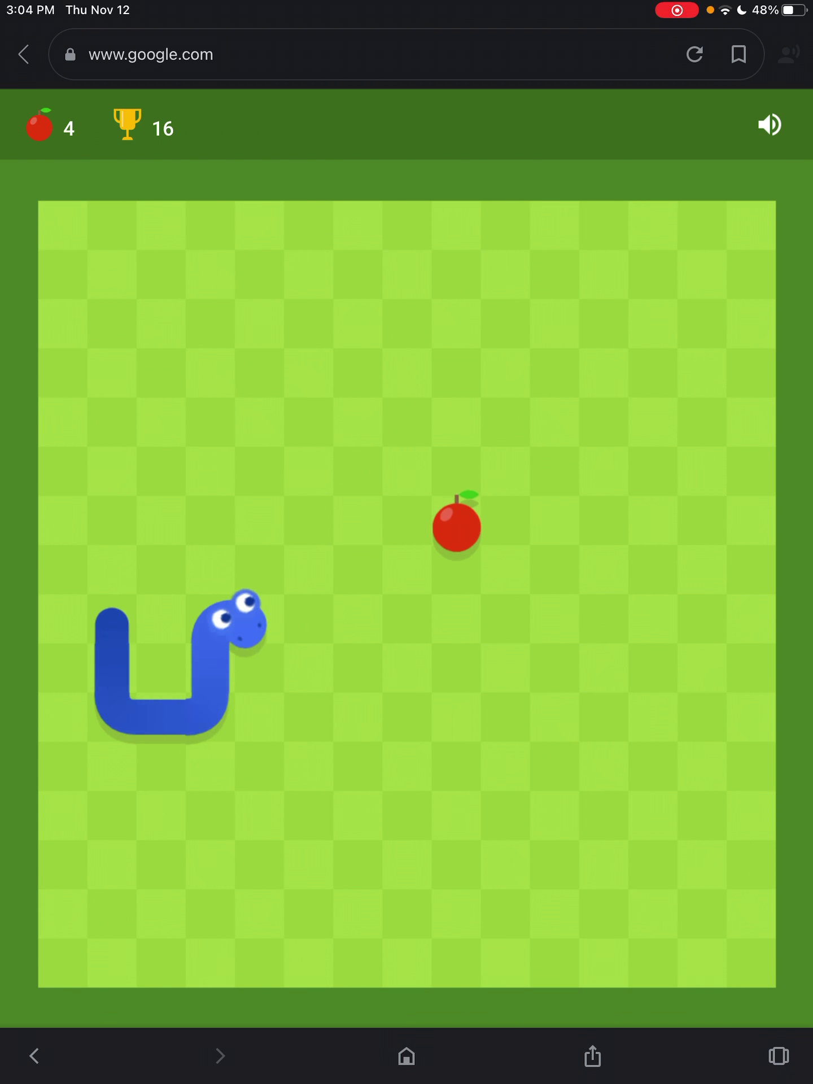
{"action": "key", "text": "Down"}
{"action": "key", "text": "Up"}
{"action": "key", "text": "Right"}
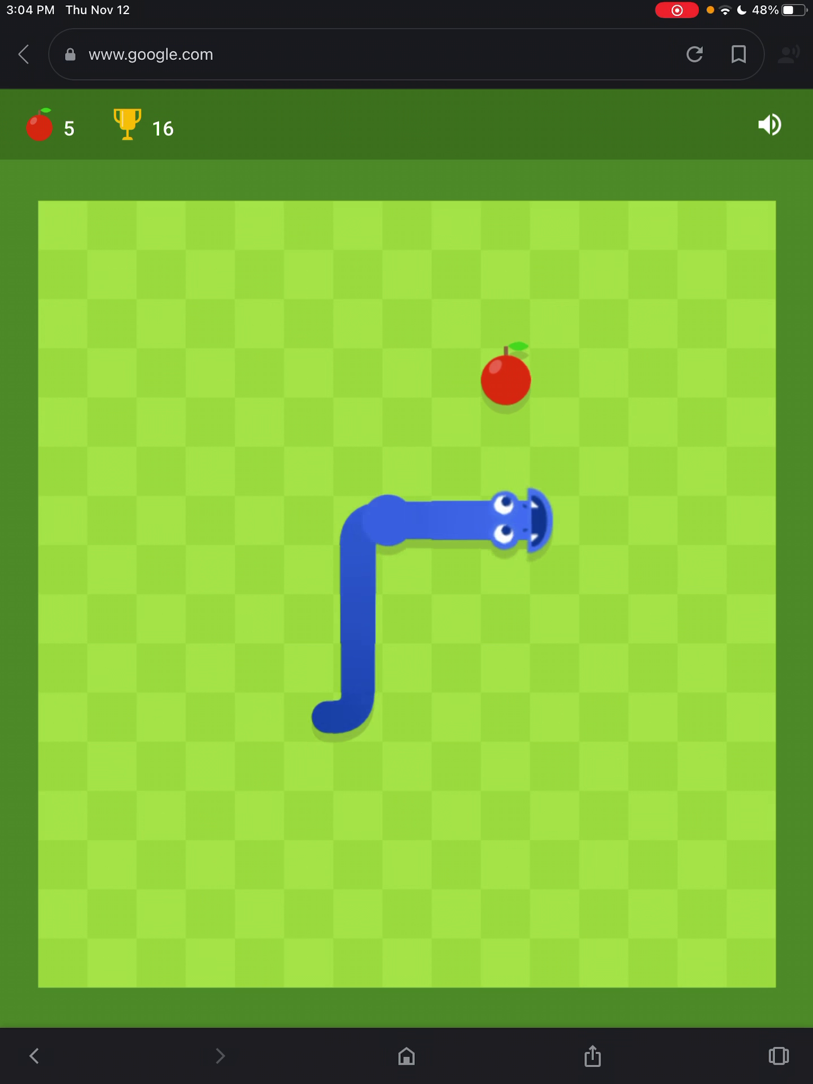
Step: Keep eating apples around the top and right side until the counter reaches 16, tying the best
{"action": "key", "text": "Up"}
{"action": "key", "text": "Left"}
{"action": "key", "text": "Up"}
{"action": "key", "text": "Right"}
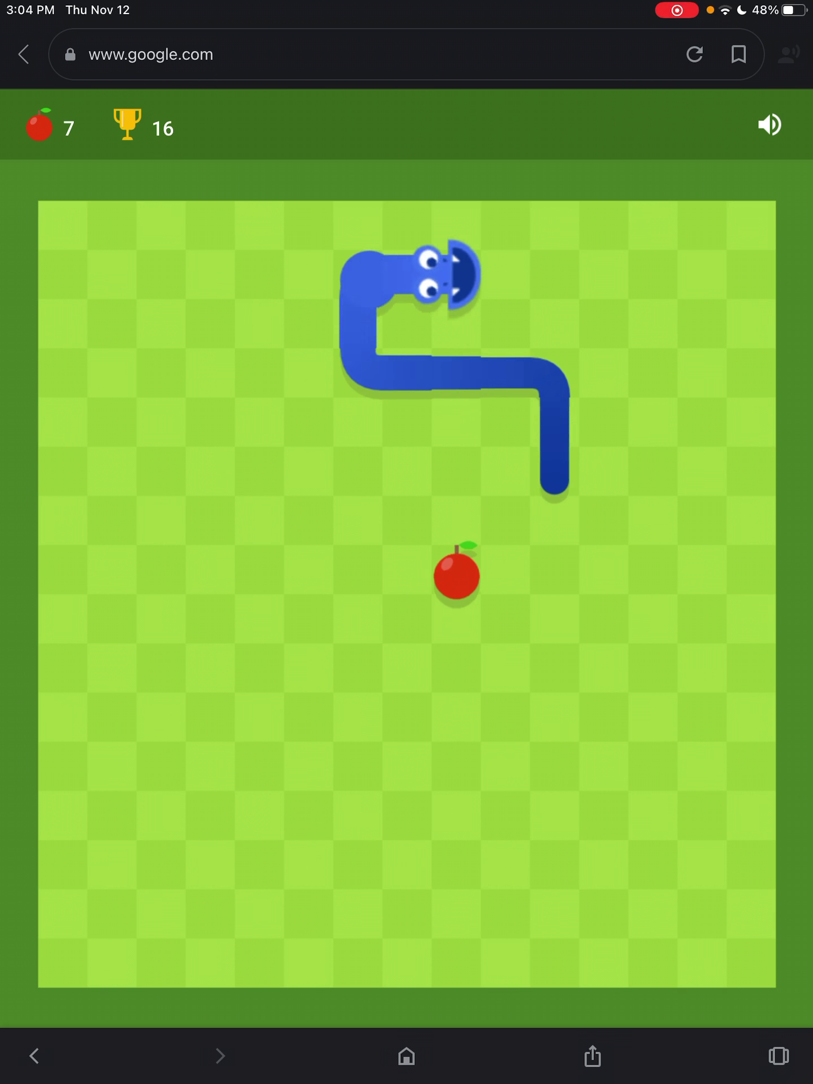
{"action": "key", "text": "Down"}
{"action": "key", "text": "Left"}
{"action": "key", "text": "Down"}
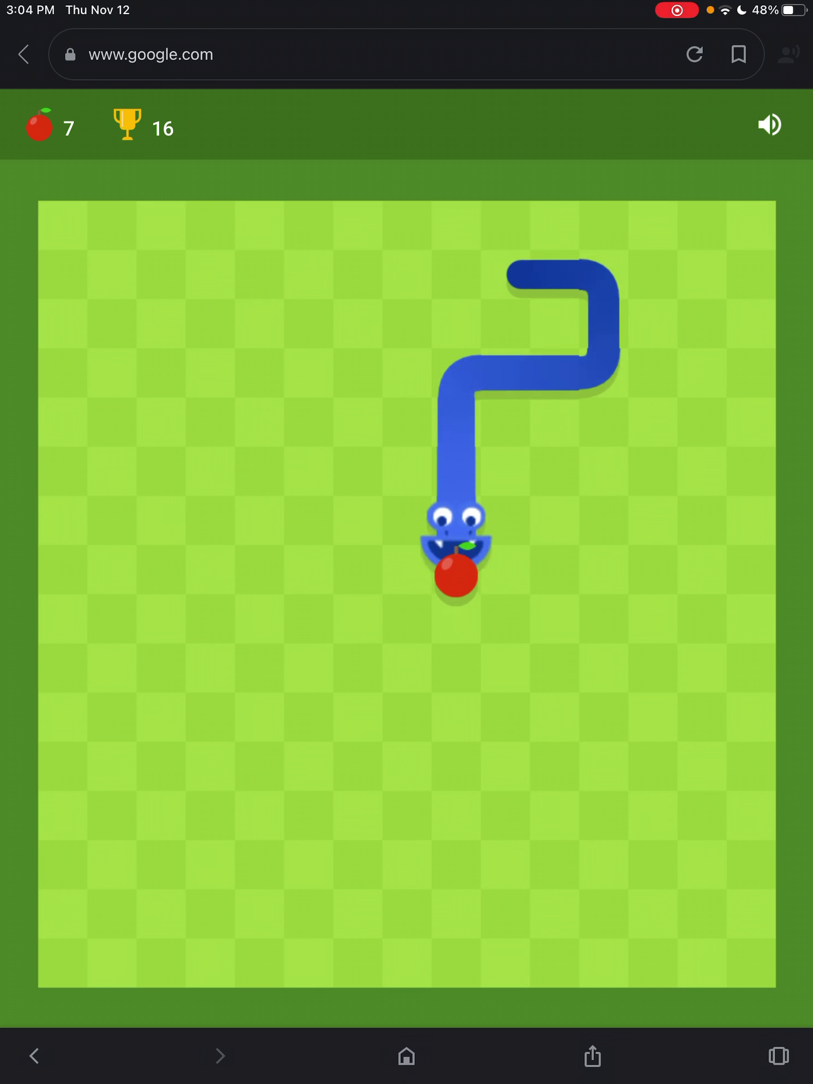
{"action": "key", "text": "Left"}
{"action": "key", "text": "Up"}
{"action": "key", "text": "Right"}
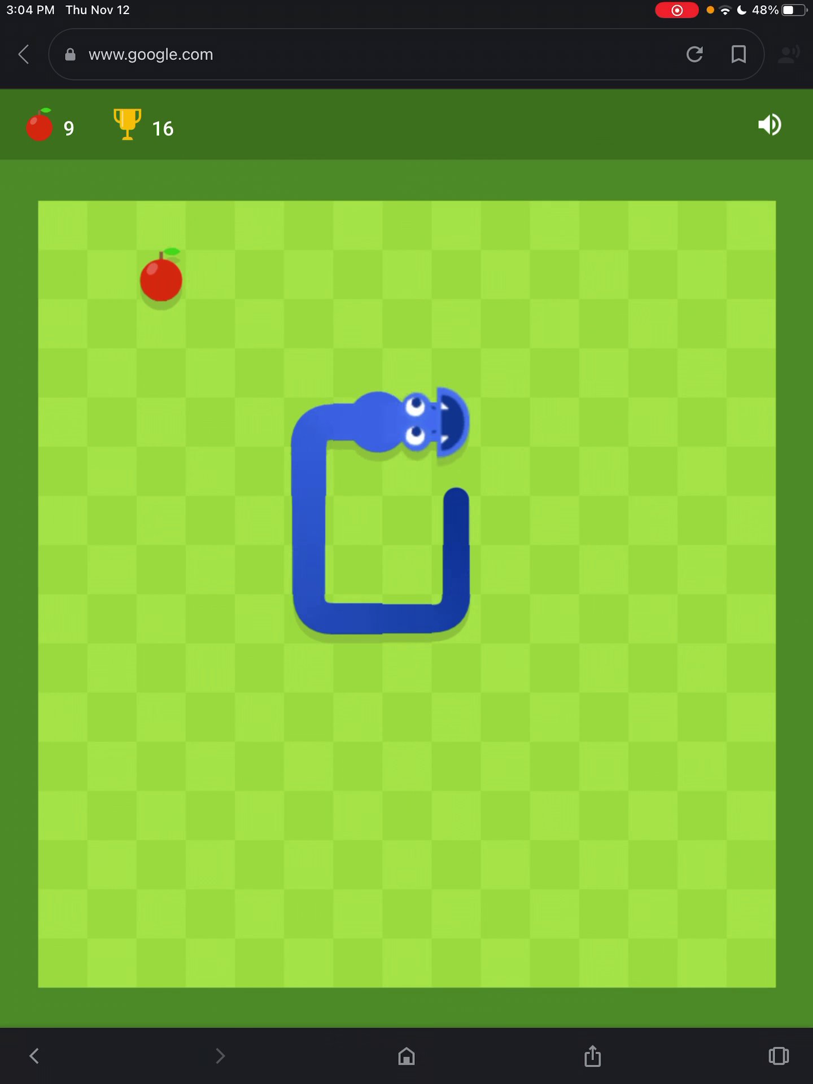
{"action": "key", "text": "Up"}
{"action": "key", "text": "Left"}
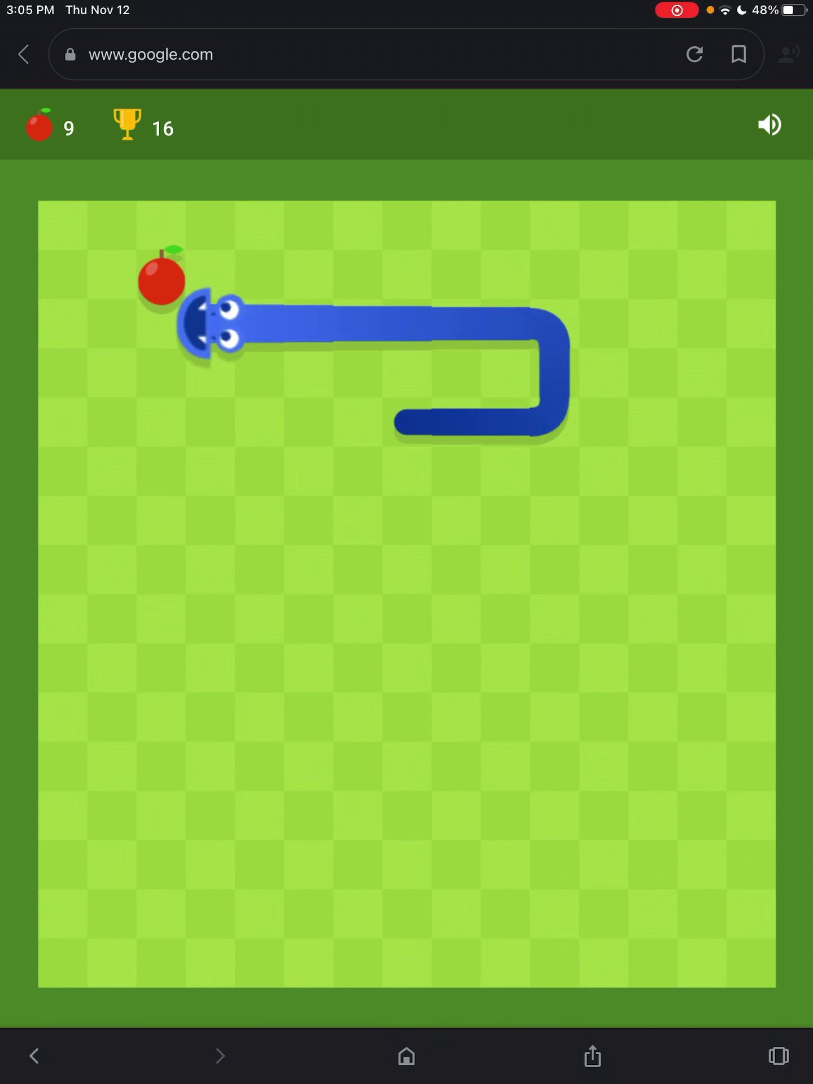
{"action": "key", "text": "Up"}
{"action": "key", "text": "Right"}
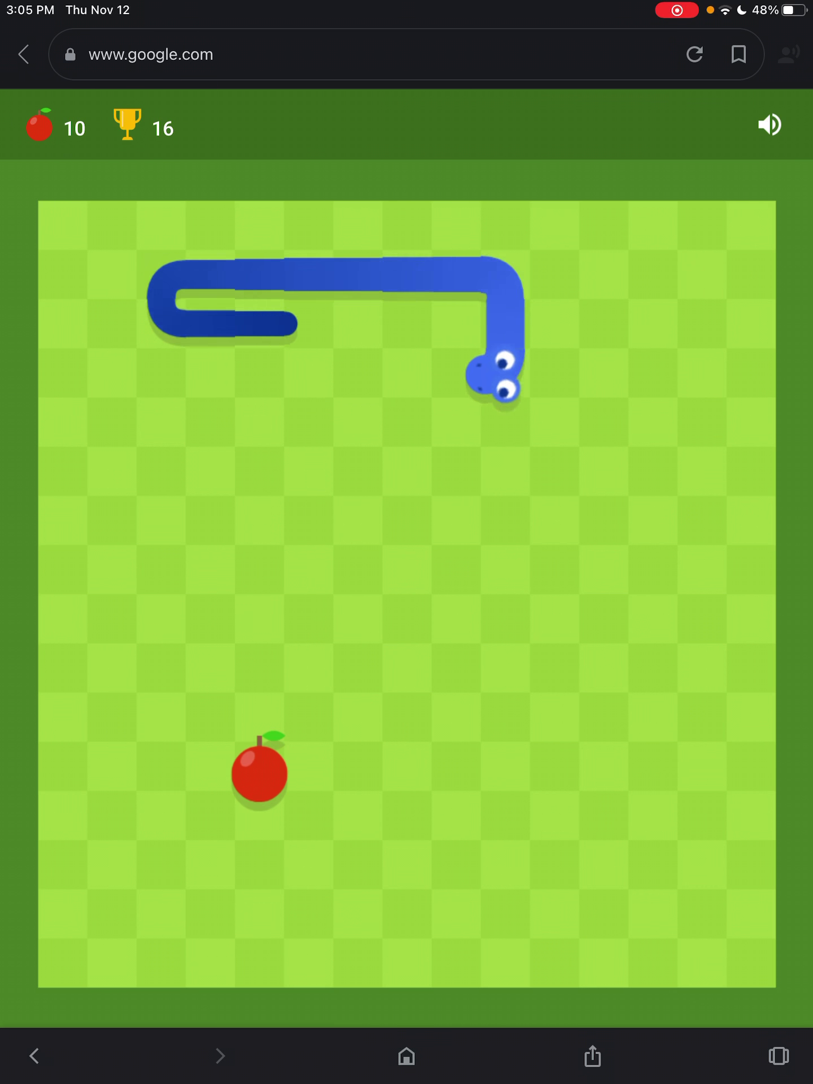
{"action": "key", "text": "Down"}
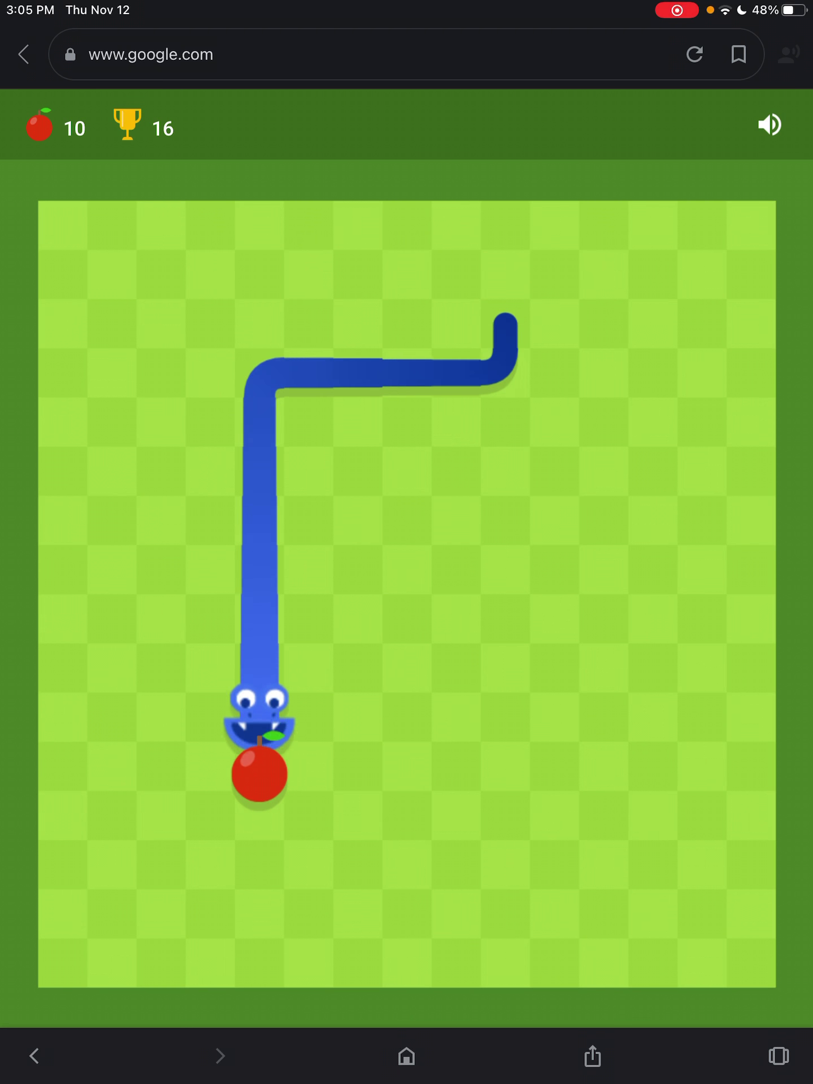
{"action": "key", "text": "Right"}
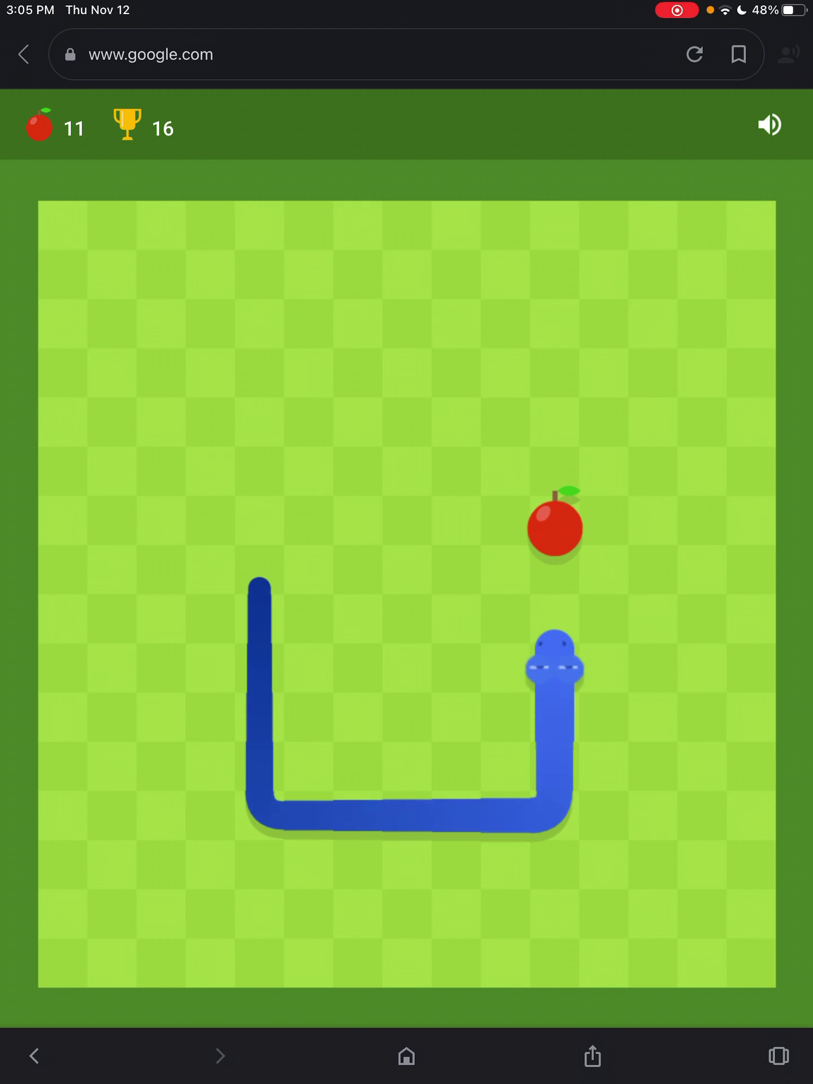
{"action": "key", "text": "Left"}
{"action": "key", "text": "Up"}
{"action": "key", "text": "Right"}
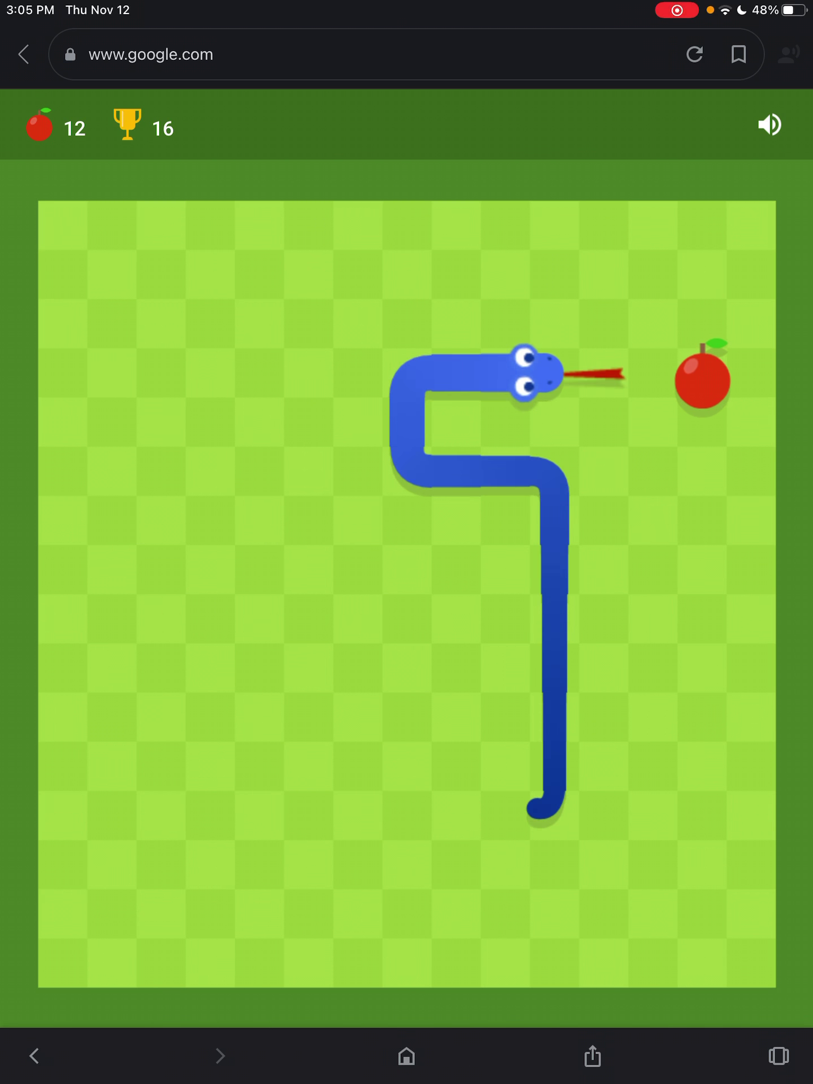
{"action": "key", "text": "Down"}
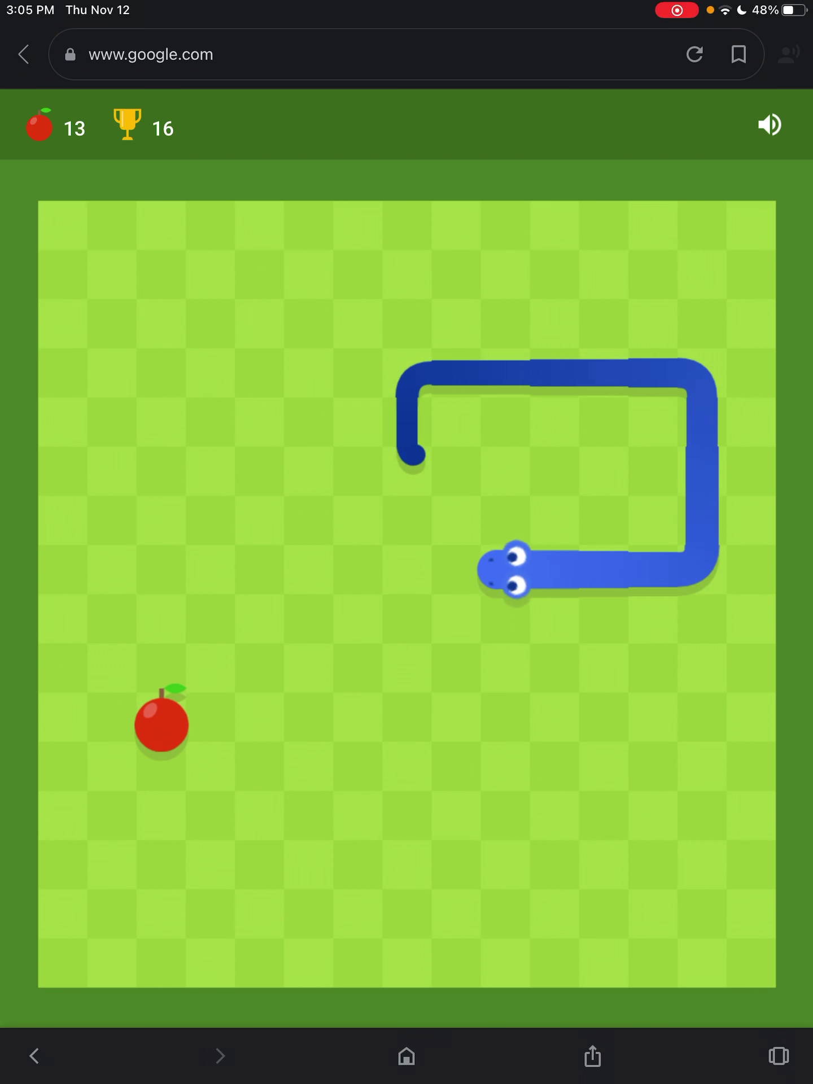
{"action": "key", "text": "Down"}
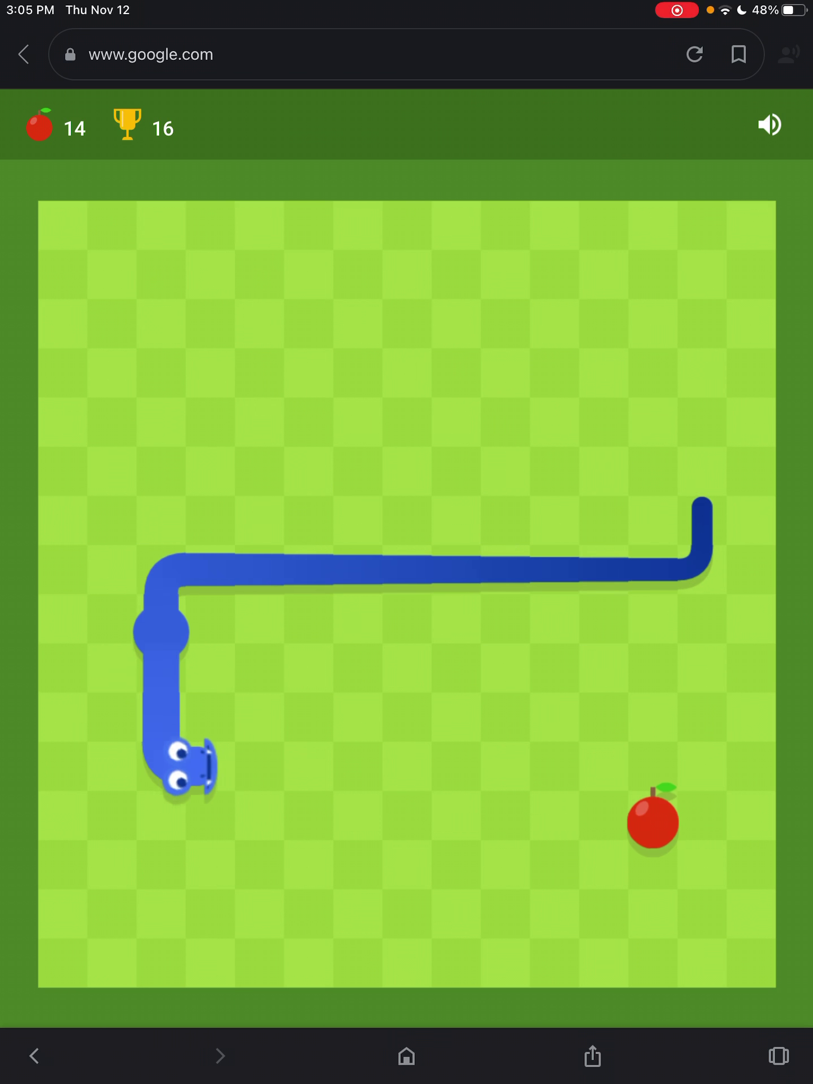
{"action": "key", "text": "Down"}
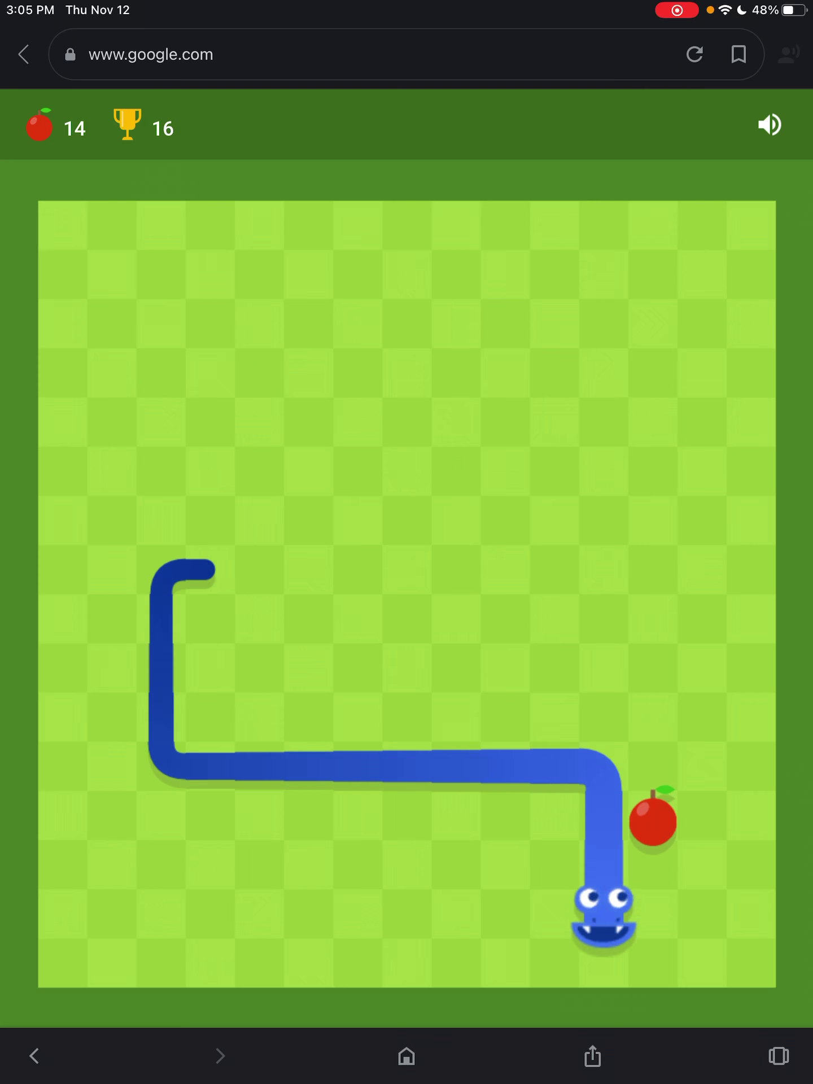
{"action": "key", "text": "Right"}
{"action": "key", "text": "Up"}
{"action": "key", "text": "Left"}
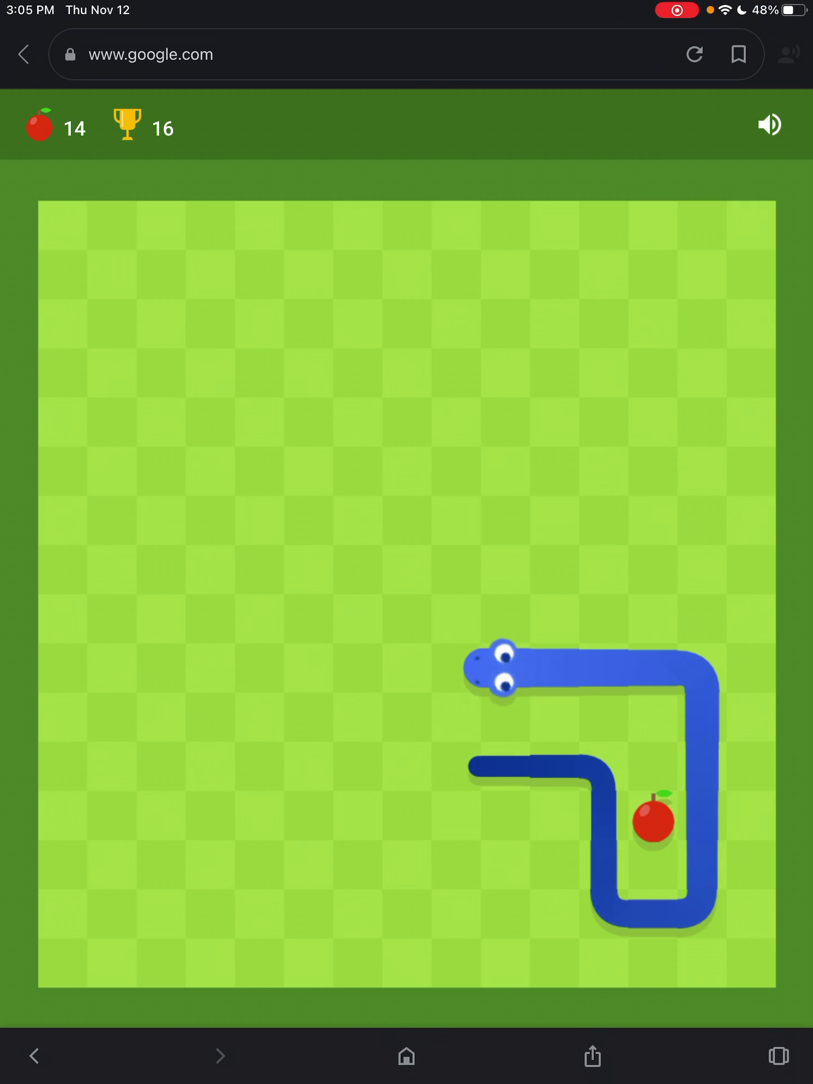
{"action": "key", "text": "Down"}
{"action": "key", "text": "Down"}
{"action": "key", "text": "Left"}
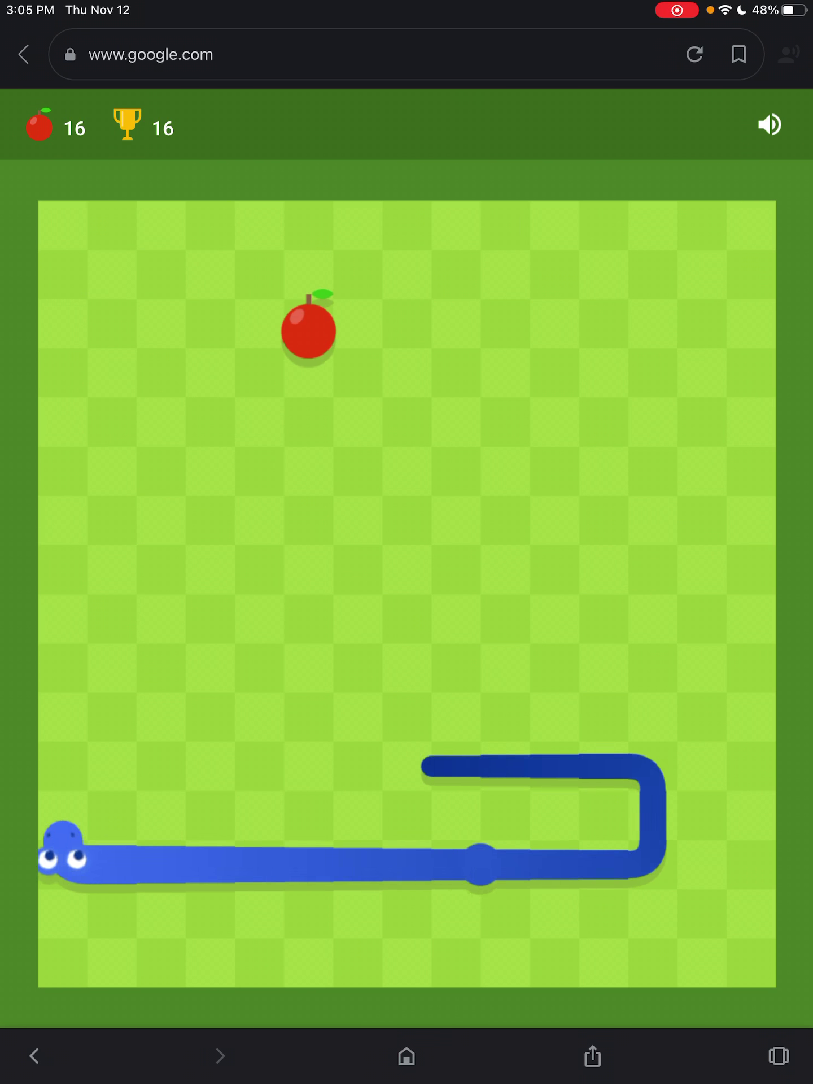
{"action": "key", "text": "Right"}
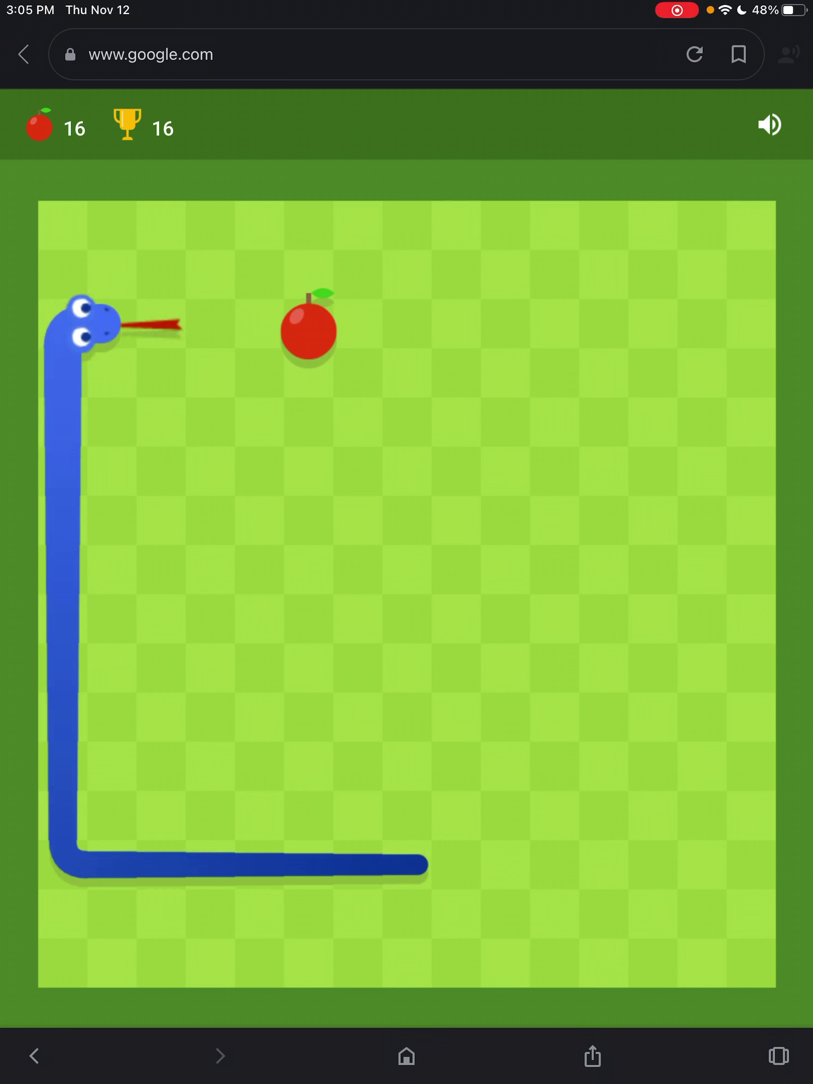
Step: Steer the snake along the bottom row and up the right edge, eating apples
{"action": "key", "text": "Down"}
{"action": "key", "text": "Right"}
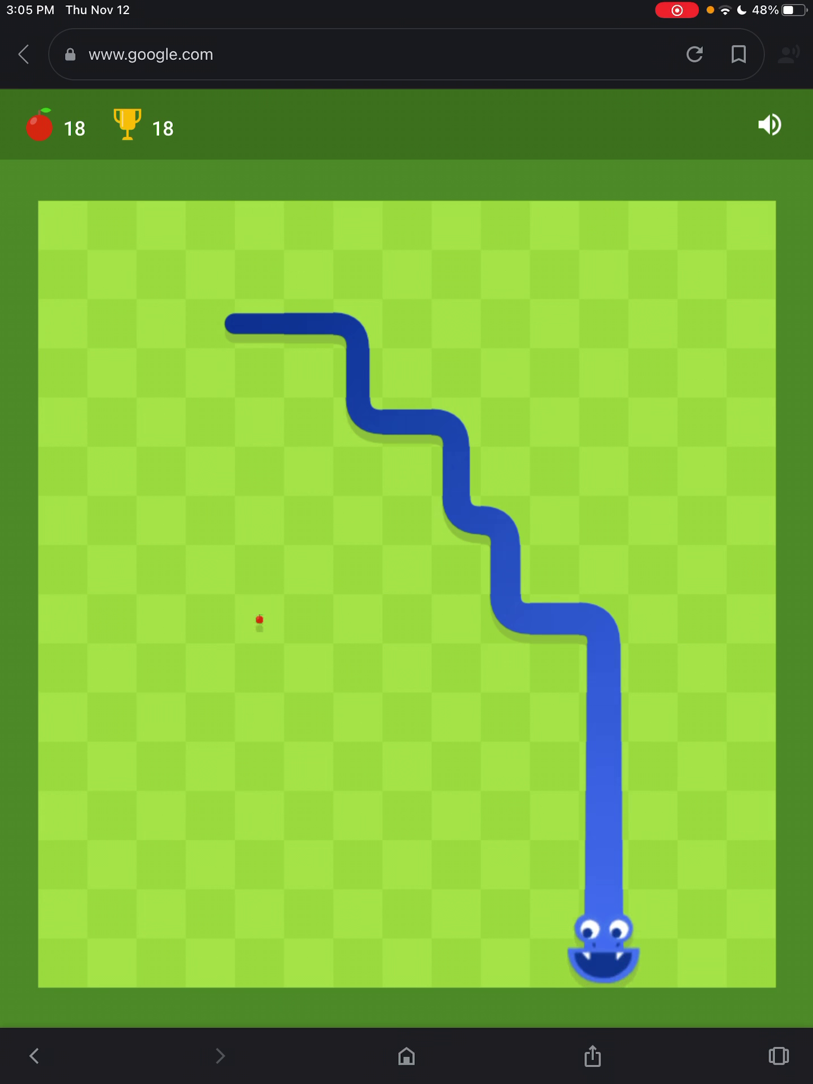
{"action": "key", "text": "Left"}
{"action": "key", "text": "Up"}
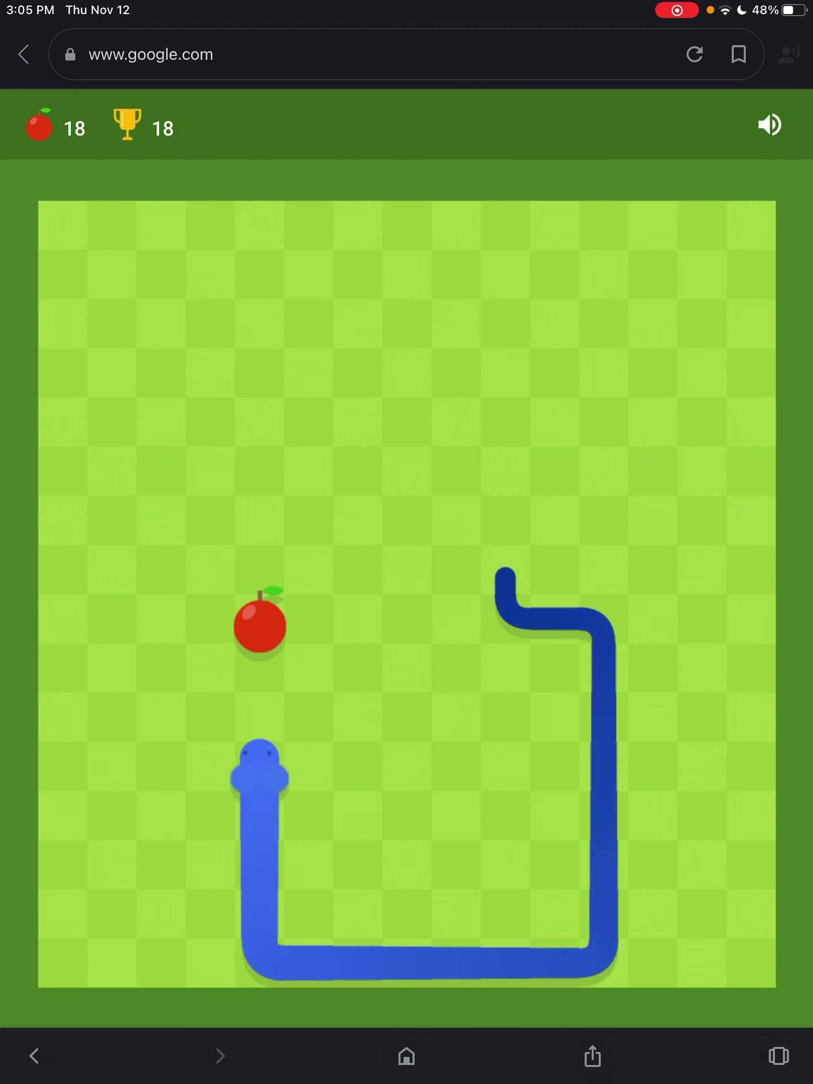
{"action": "key", "text": "Right"}
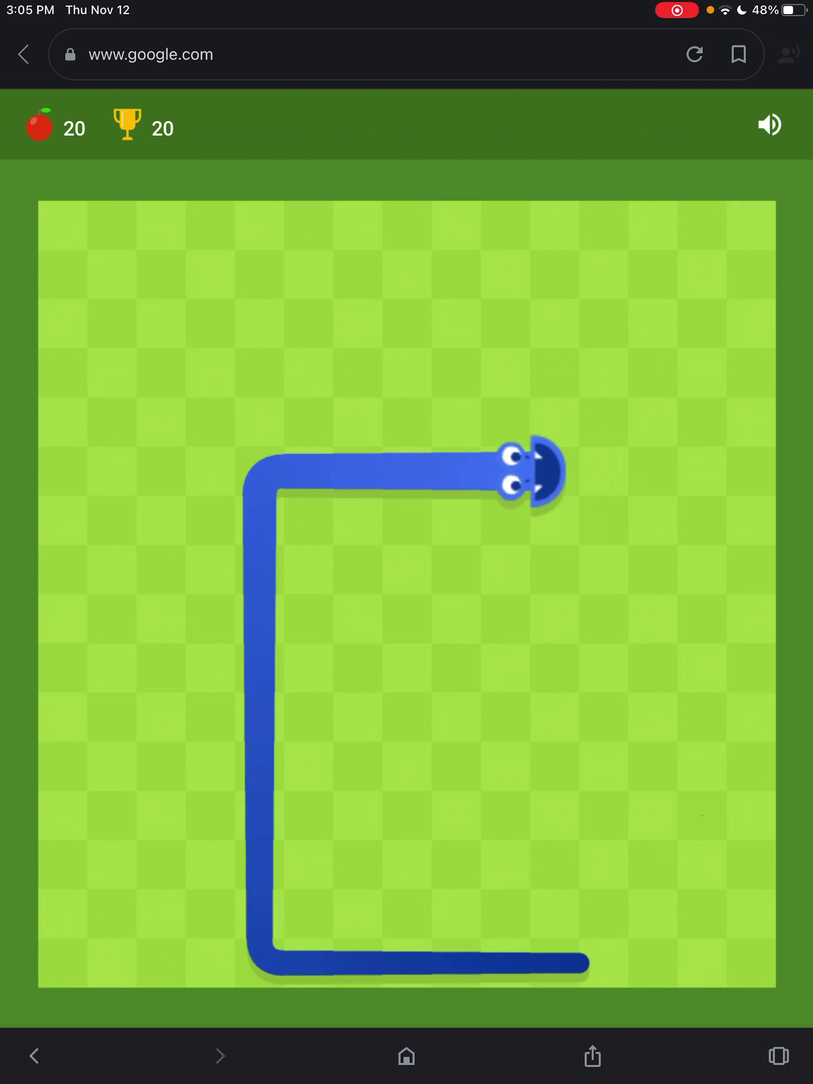
{"action": "key", "text": "Down"}
{"action": "key", "text": "Right"}
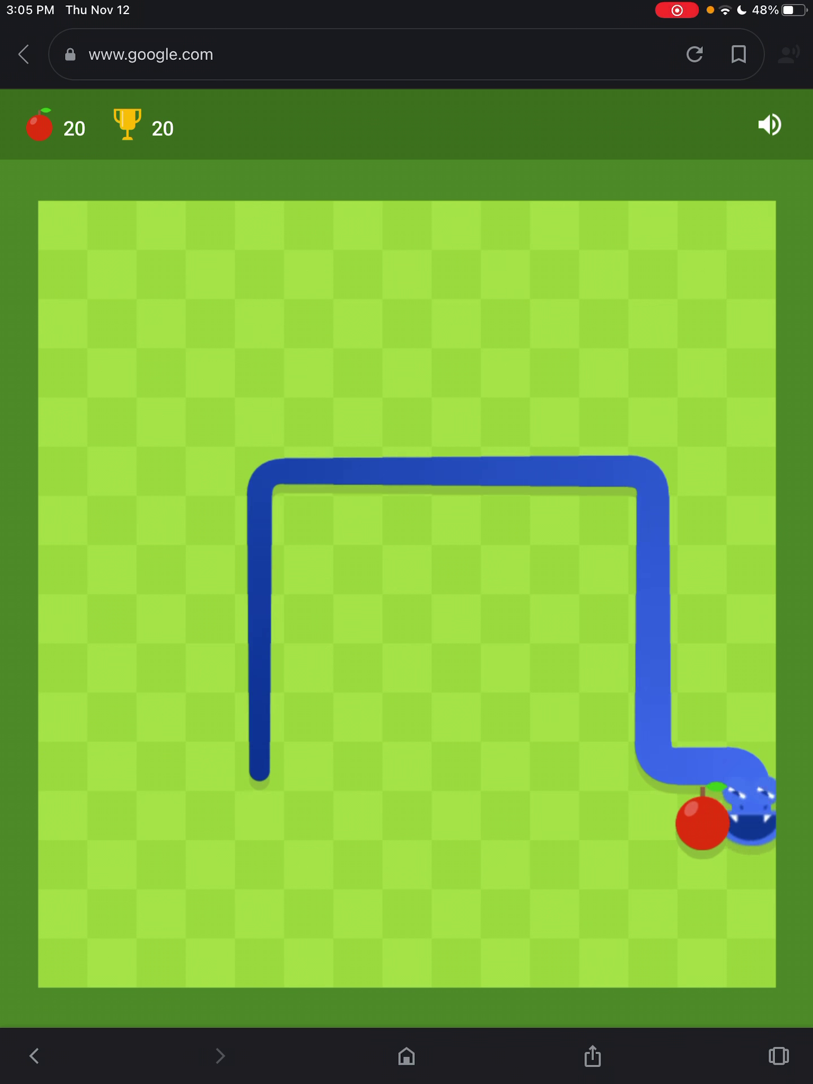
{"action": "key", "text": "Down"}
{"action": "key", "text": "Left"}
{"action": "key", "text": "Up"}
{"action": "key", "text": "Left"}
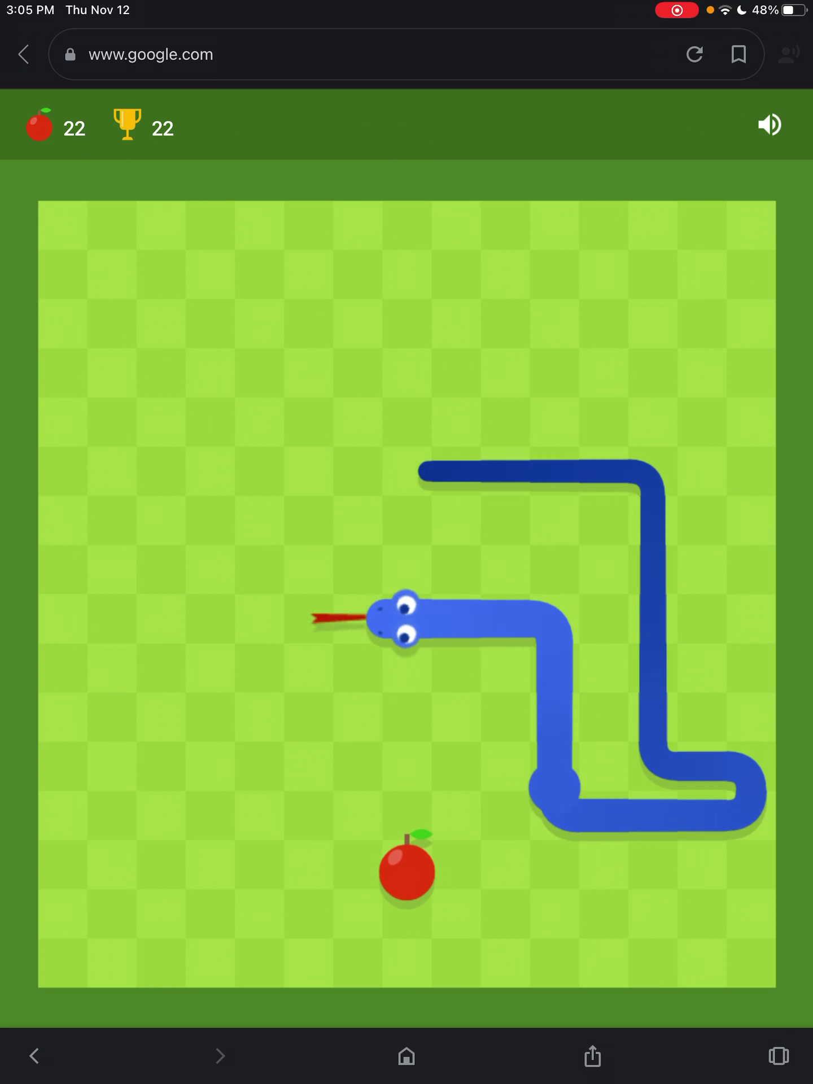
{"action": "key", "text": "Down"}
{"action": "key", "text": "Left"}
{"action": "key", "text": "Up"}
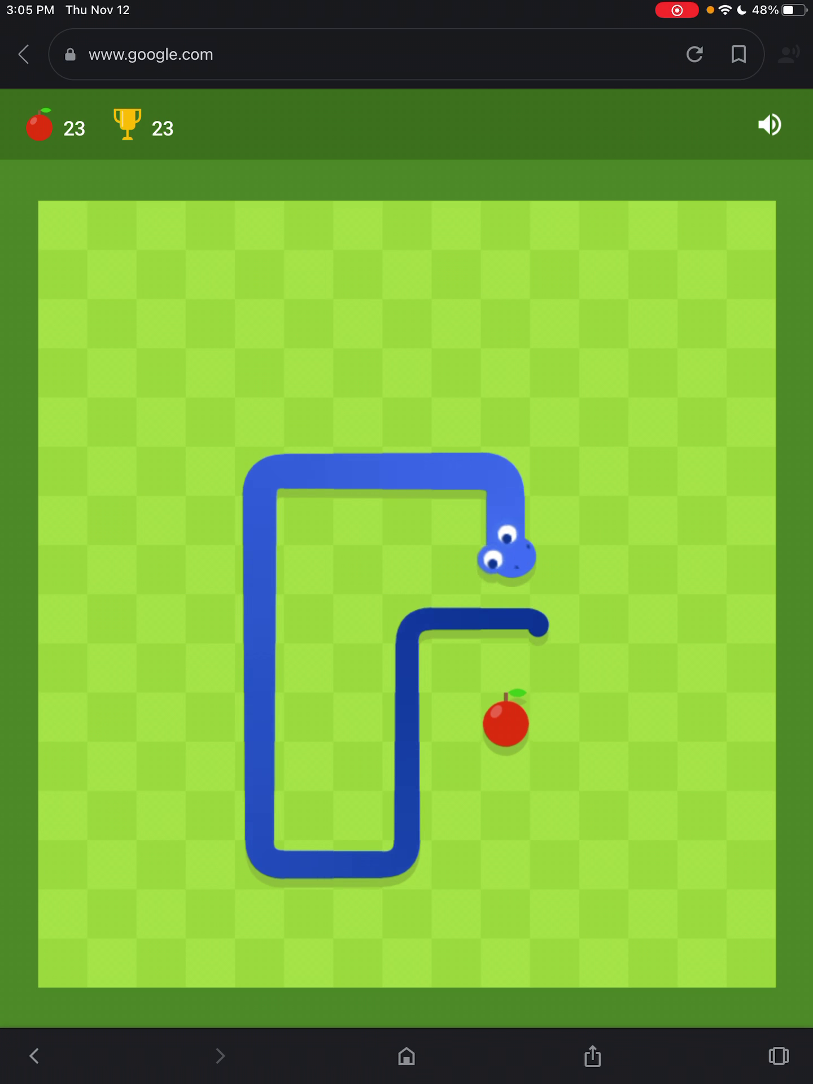
{"action": "key", "text": "Right"}
{"action": "key", "text": "Up"}
{"action": "key", "text": "Right"}
{"action": "key", "text": "Down"}
{"action": "key", "text": "Left"}
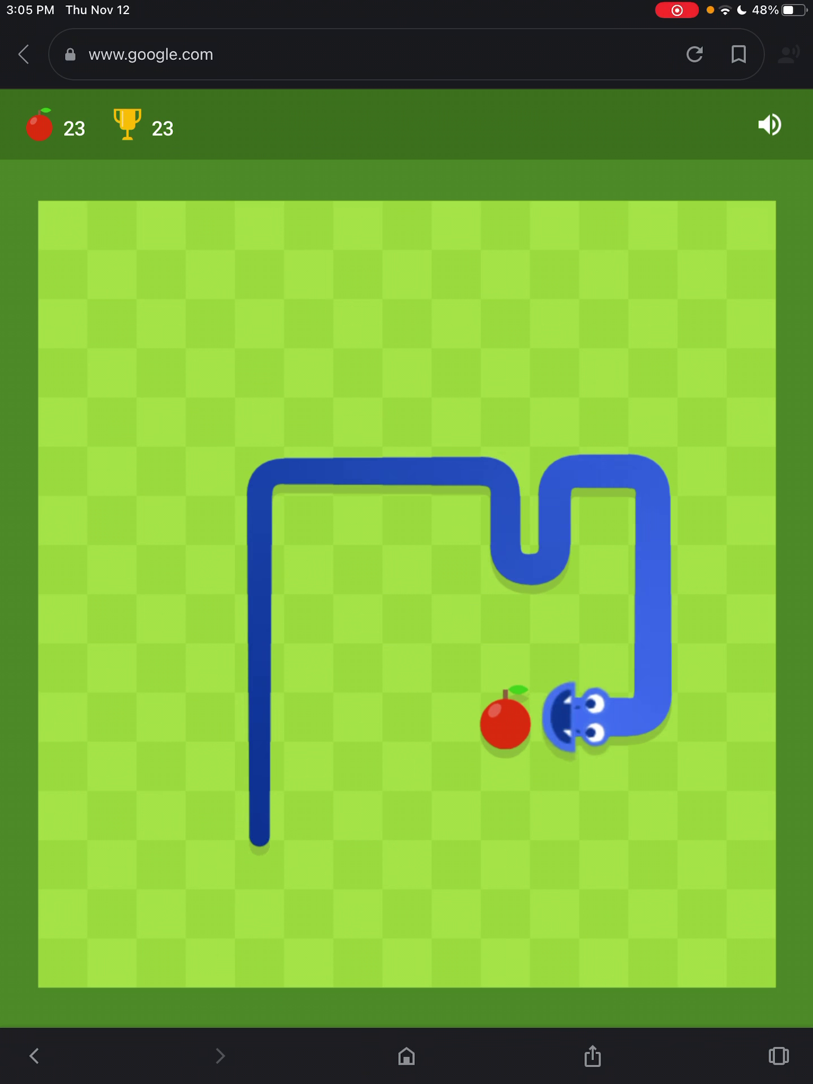
{"action": "key", "text": "Down"}
{"action": "key", "text": "Right"}
{"action": "key", "text": "Up"}
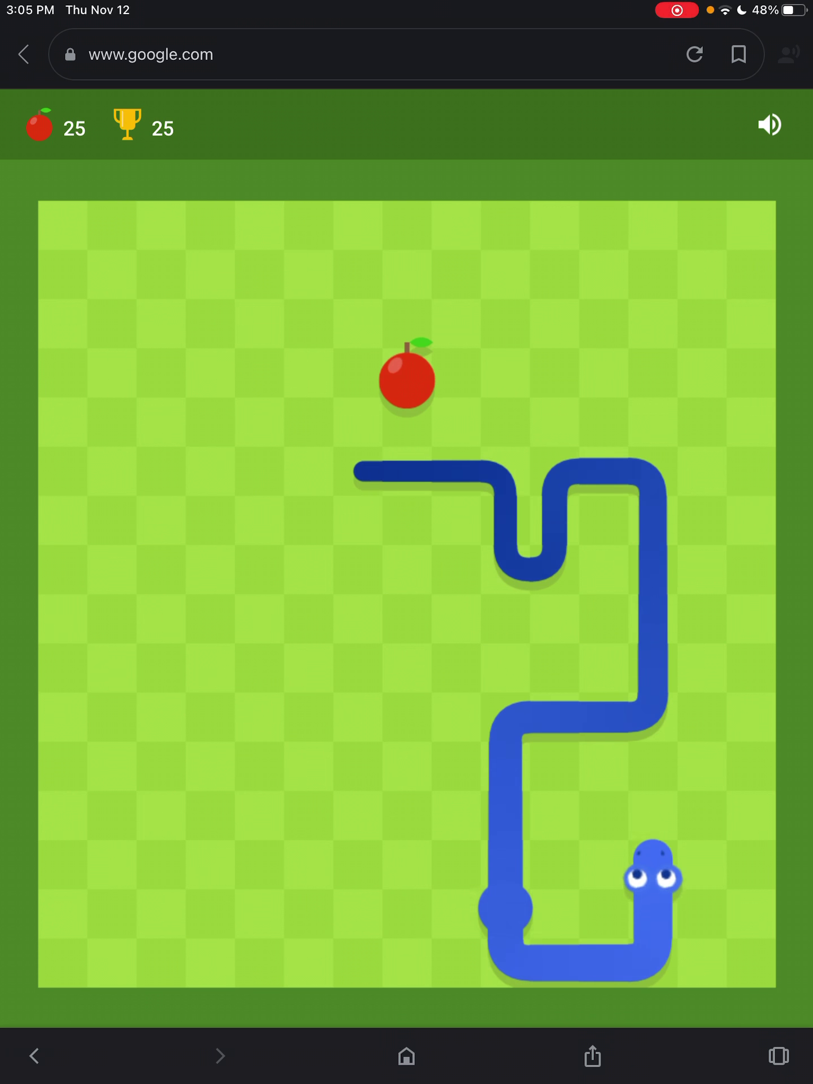
{"action": "key", "text": "Right"}
{"action": "key", "text": "Up"}
{"action": "key", "text": "Left"}
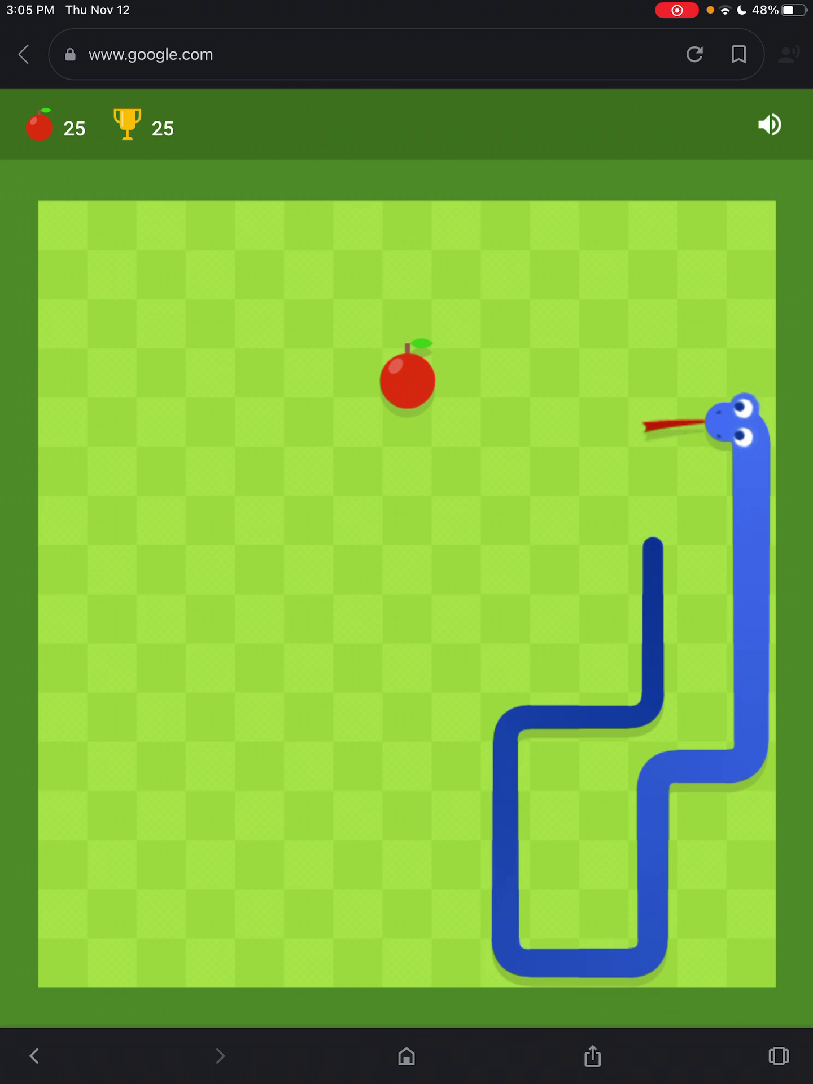
Step: Weave the snake down and up through the board to eat the top and left apples
{"action": "key", "text": "Up"}
{"action": "key", "text": "Left"}
{"action": "key", "text": "Down"}
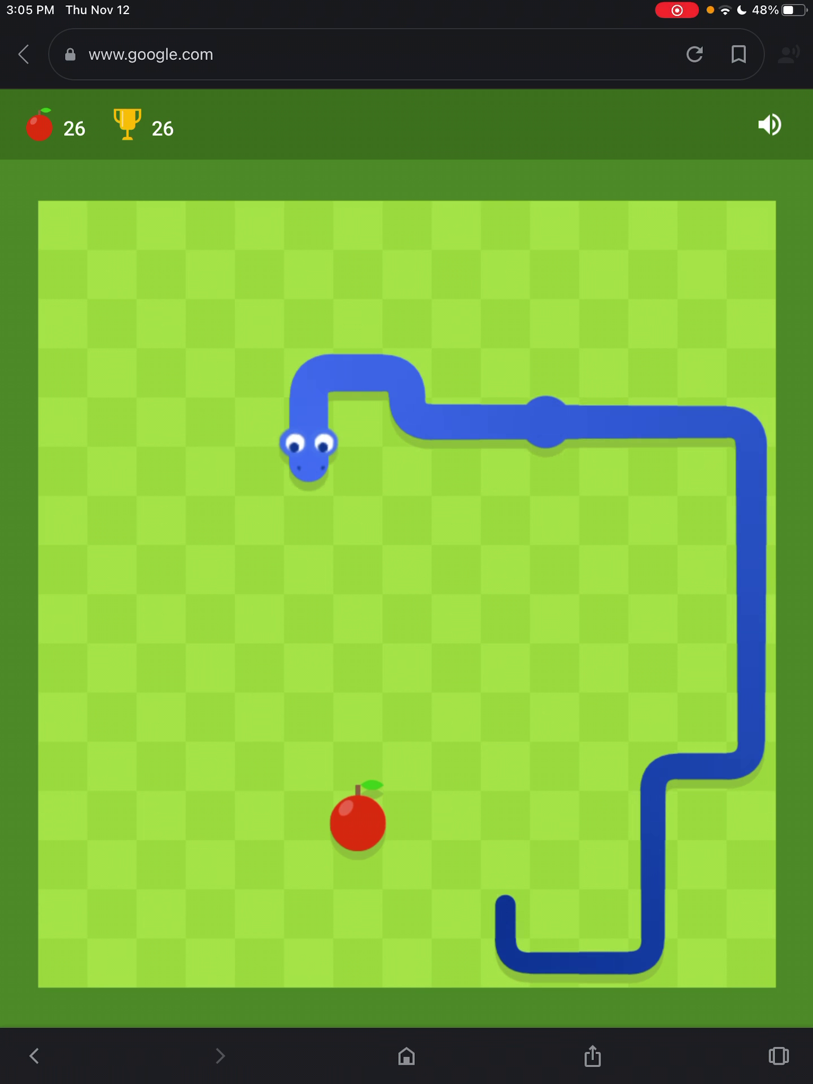
{"action": "key", "text": "Right"}
{"action": "key", "text": "Down"}
{"action": "key", "text": "Right"}
{"action": "key", "text": "Down"}
{"action": "key", "text": "Left"}
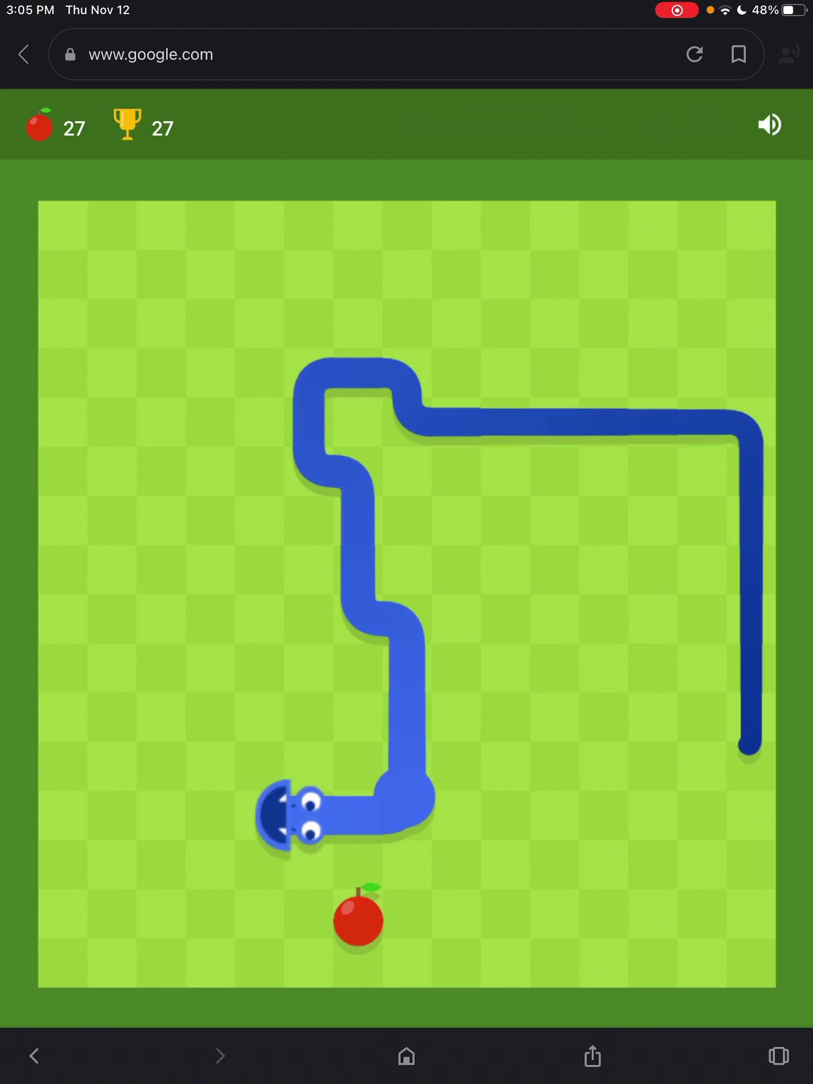
{"action": "key", "text": "Down"}
{"action": "key", "text": "Right"}
{"action": "key", "text": "Up"}
{"action": "key", "text": "Right"}
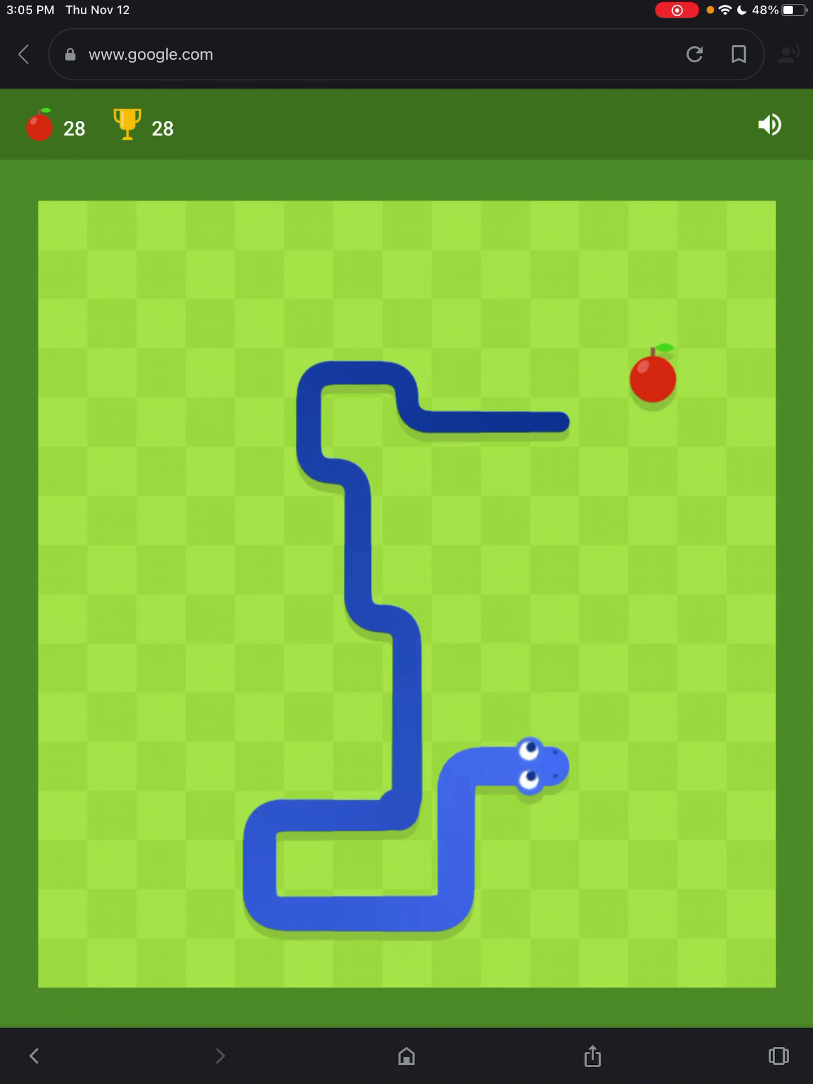
{"action": "key", "text": "Down"}
{"action": "key", "text": "Right"}
{"action": "key", "text": "Up"}
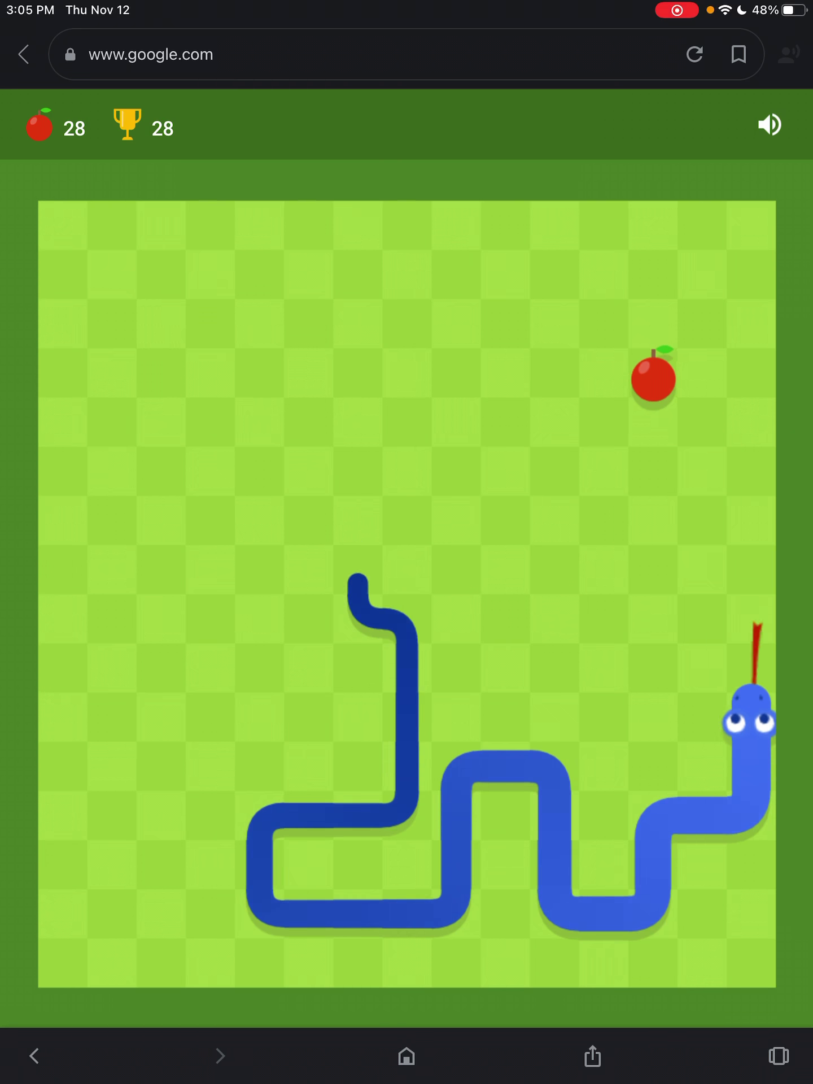
{"action": "key", "text": "Left"}
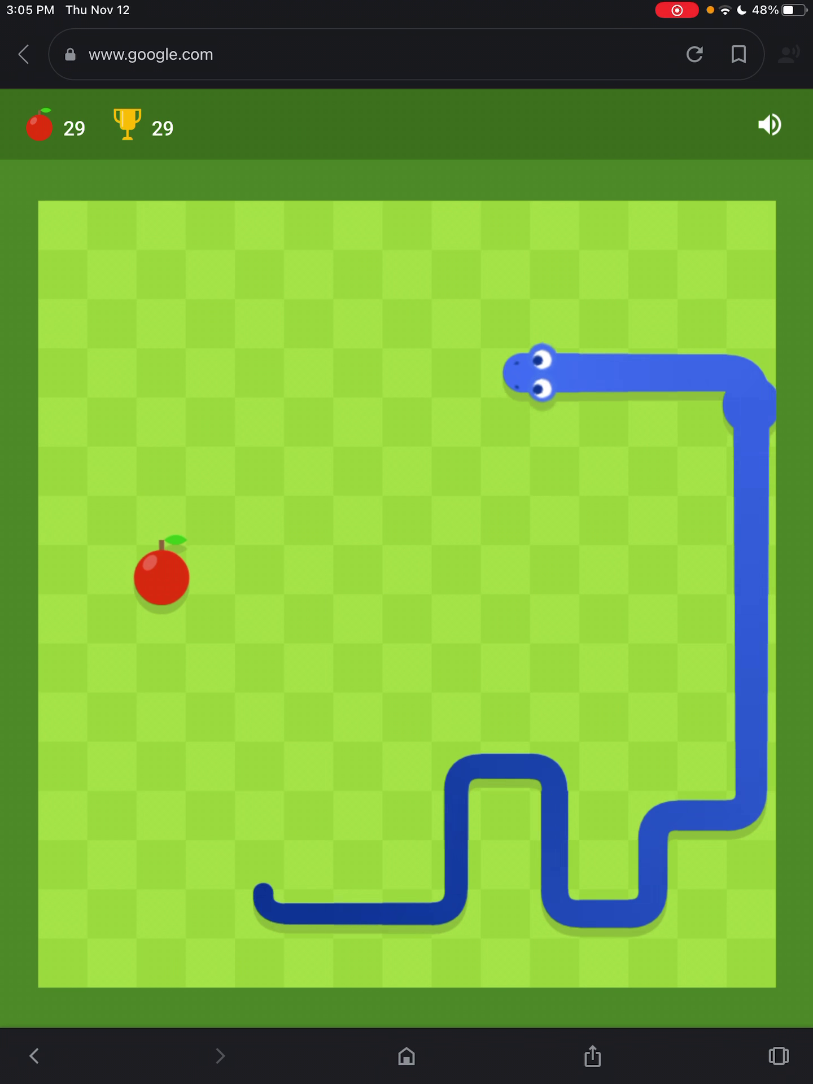
{"action": "key", "text": "Down"}
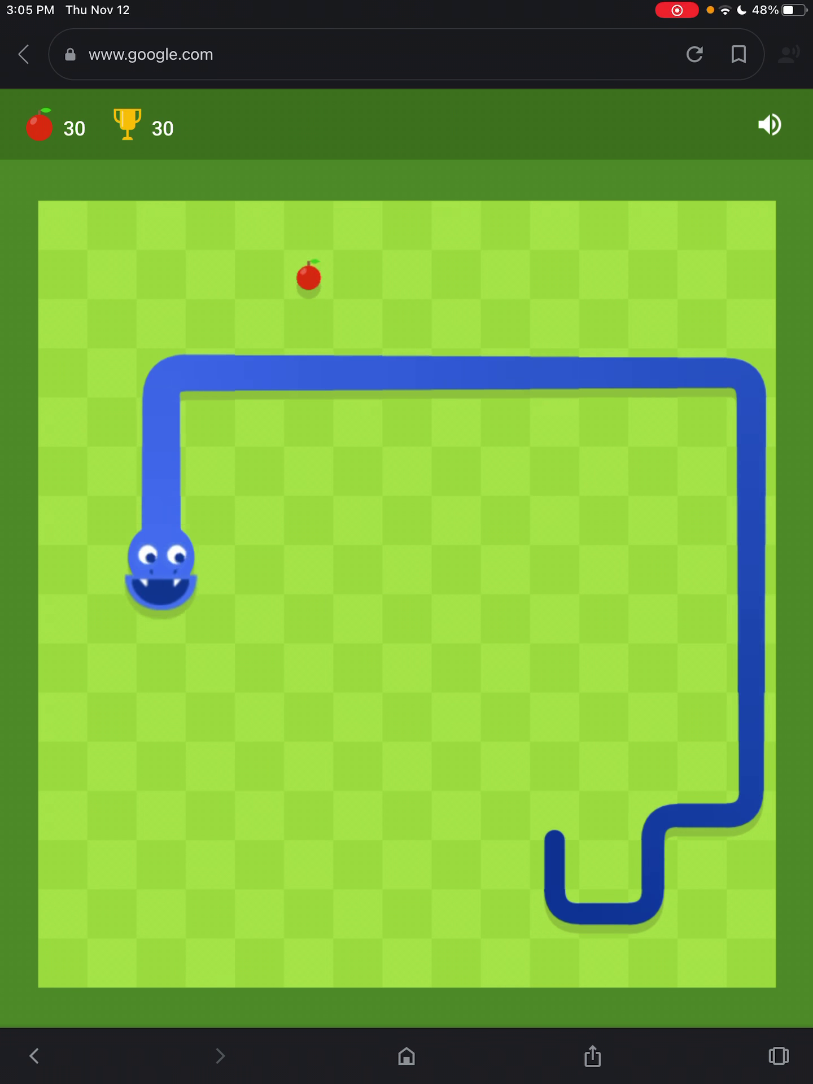
{"action": "key", "text": "Right"}
{"action": "key", "text": "Up"}
{"action": "key", "text": "Right"}
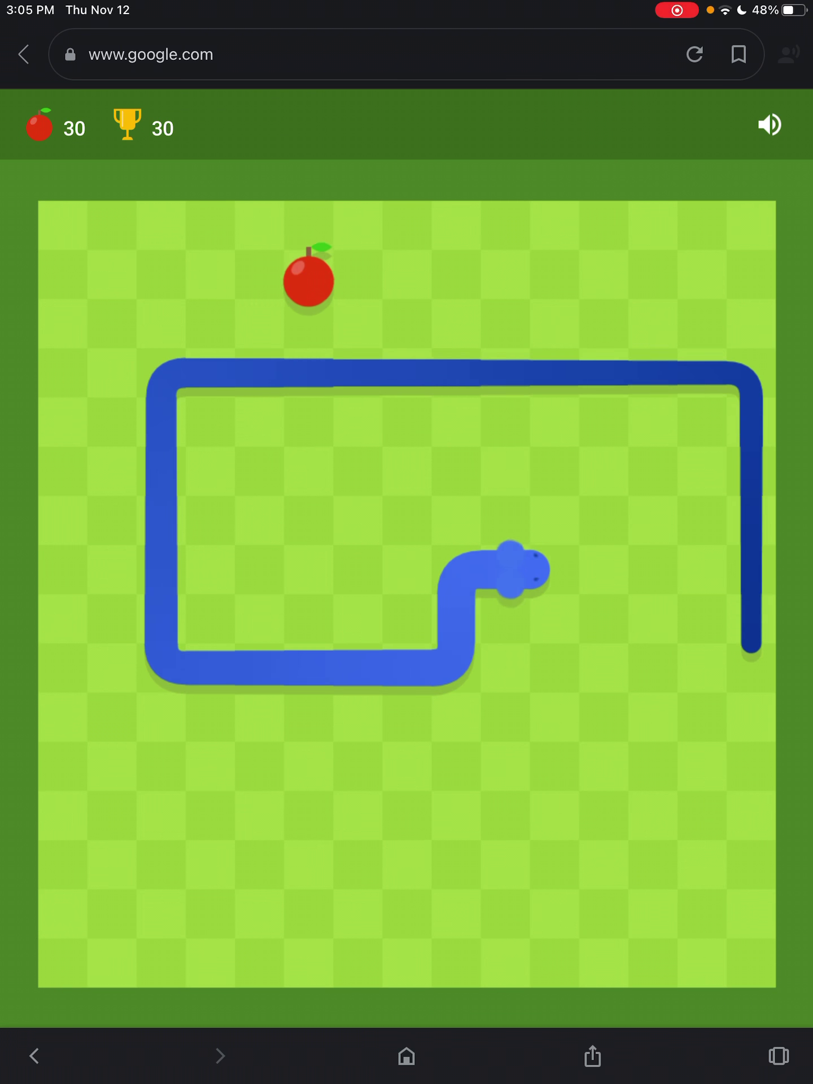
{"action": "key", "text": "Right"}
{"action": "key", "text": "Up"}
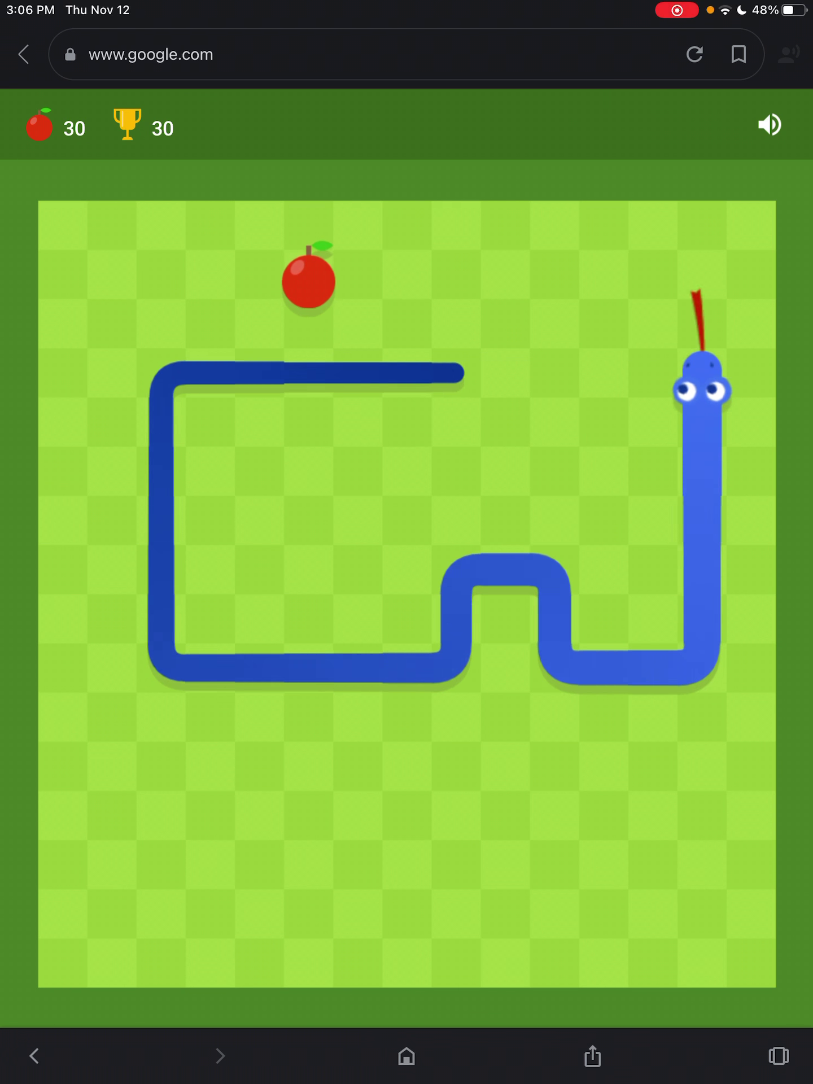
{"action": "key", "text": "Left"}
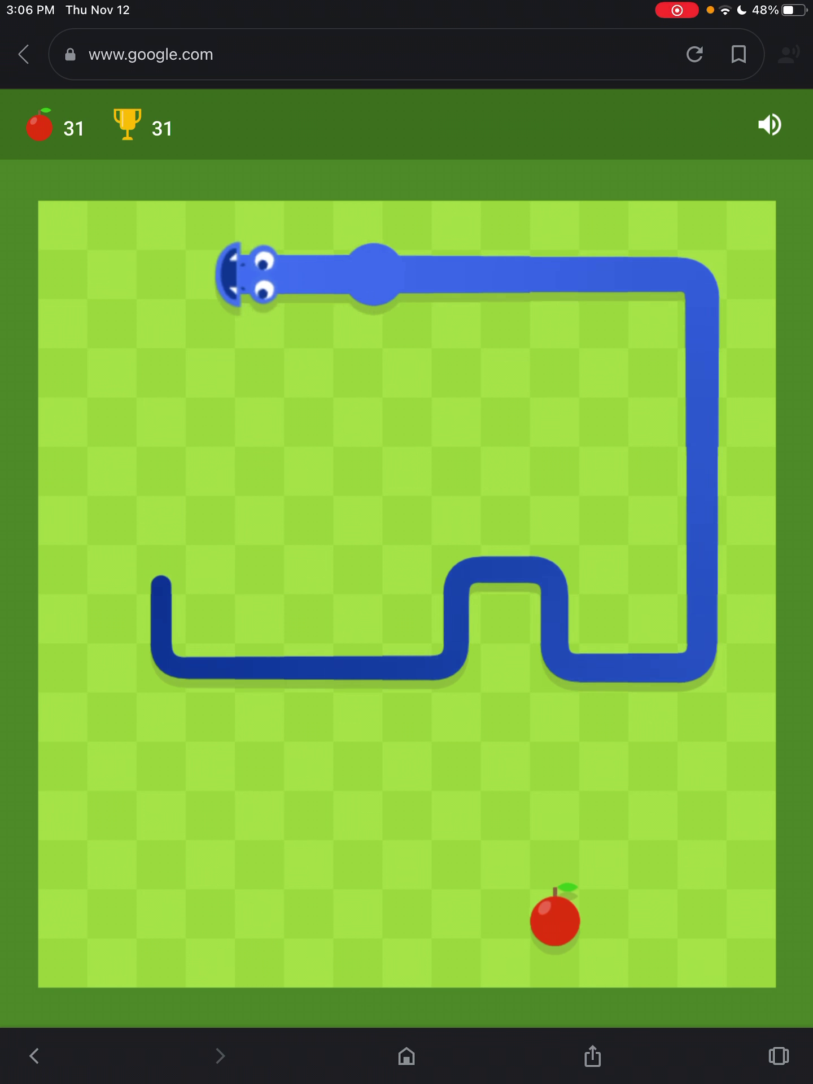
{"action": "key", "text": "Down"}
Step: Take a staircase path down-right, then loop up the left side for more apples
{"action": "key", "text": "Right"}
{"action": "key", "text": "Down"}
{"action": "key", "text": "Right"}
{"action": "key", "text": "Down"}
{"action": "key", "text": "Right"}
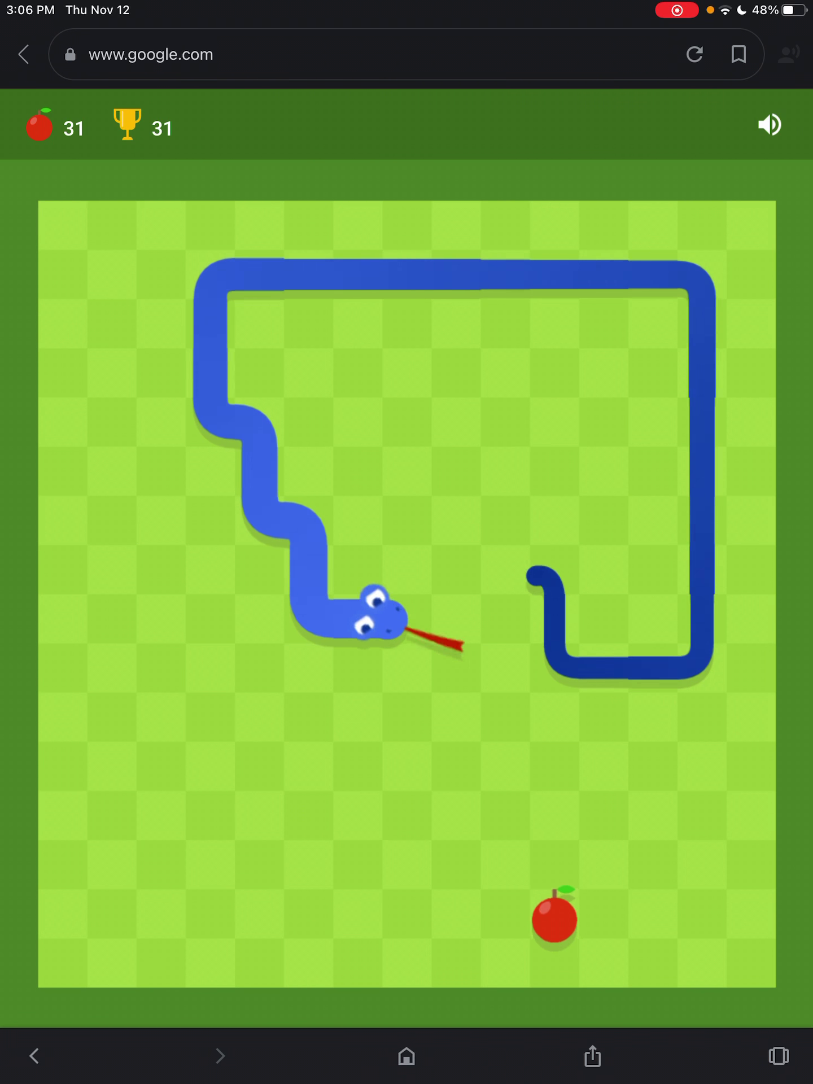
{"action": "key", "text": "Right"}
{"action": "key", "text": "Down"}
{"action": "key", "text": "Right"}
{"action": "key", "text": "Left"}
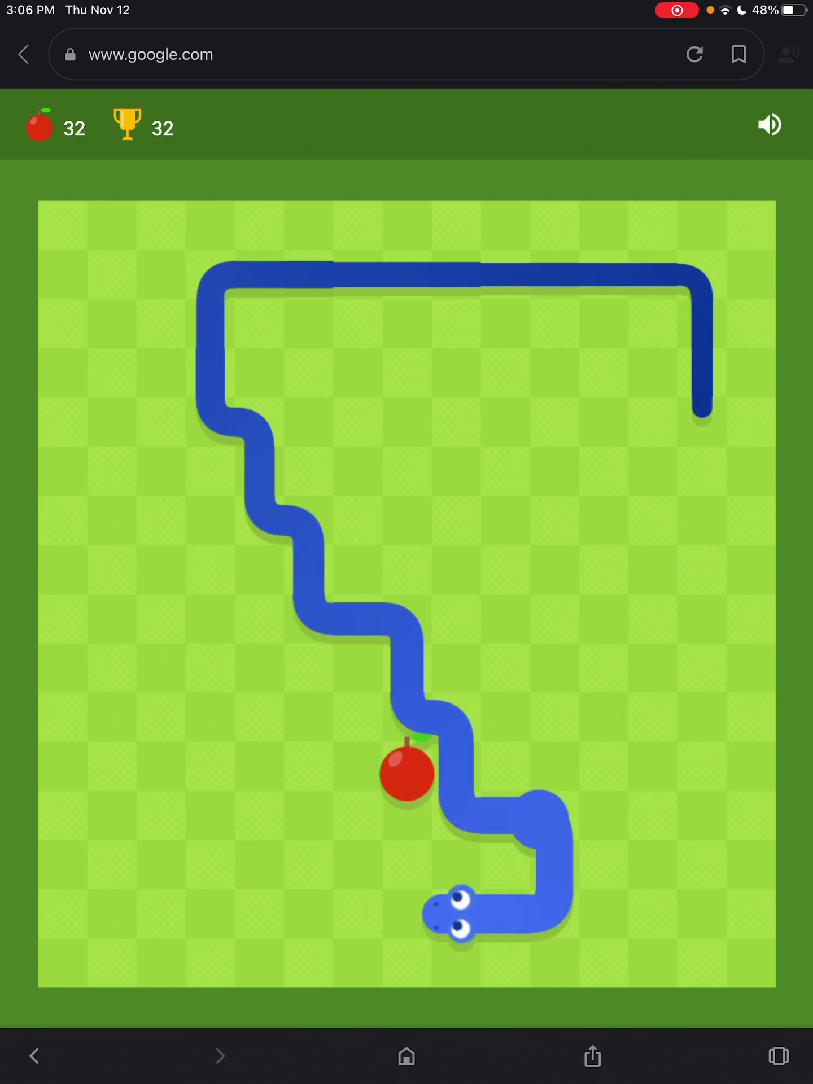
{"action": "key", "text": "Up"}
{"action": "key", "text": "Left"}
{"action": "key", "text": "Up"}
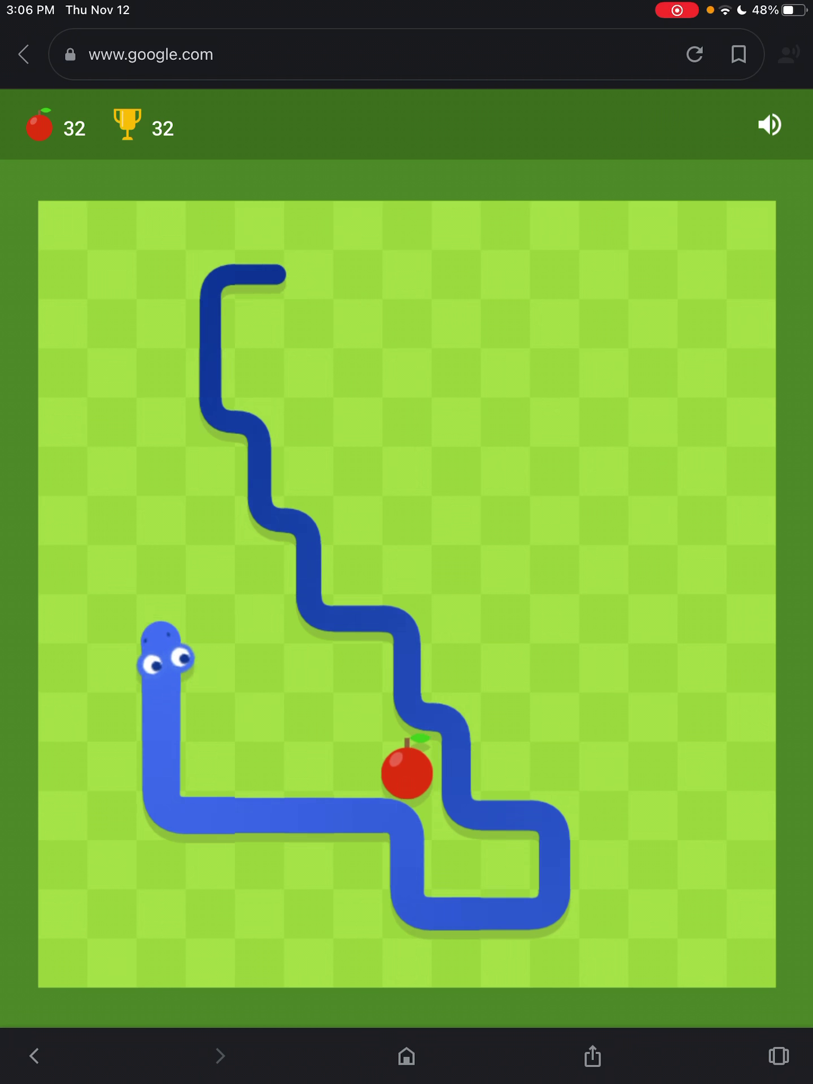
{"action": "key", "text": "Right"}
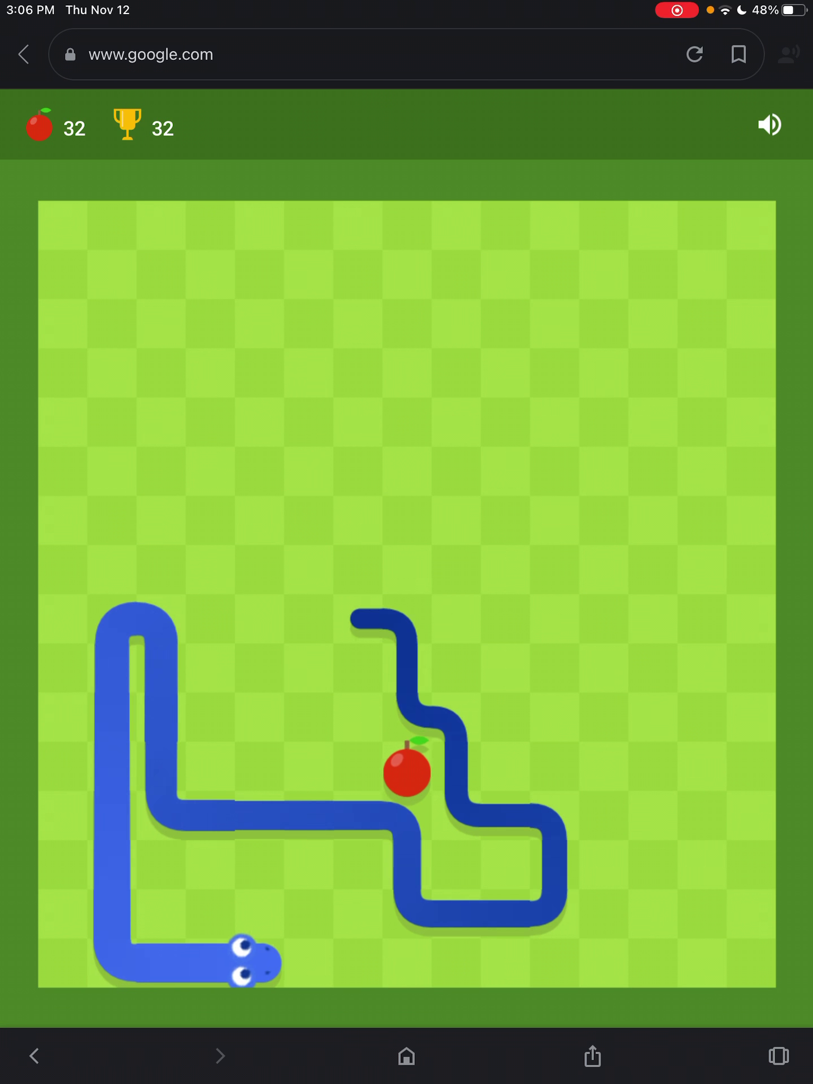
{"action": "key", "text": "Up"}
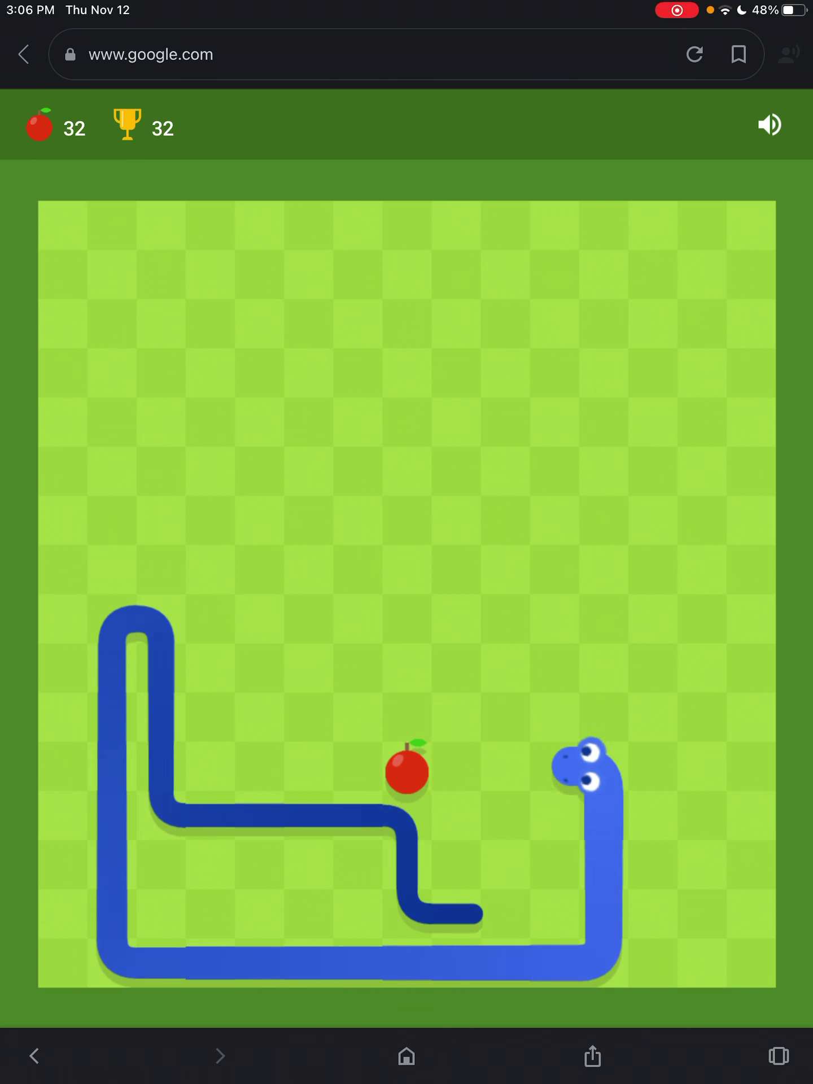
{"action": "key", "text": "Up"}
{"action": "key", "text": "Right"}
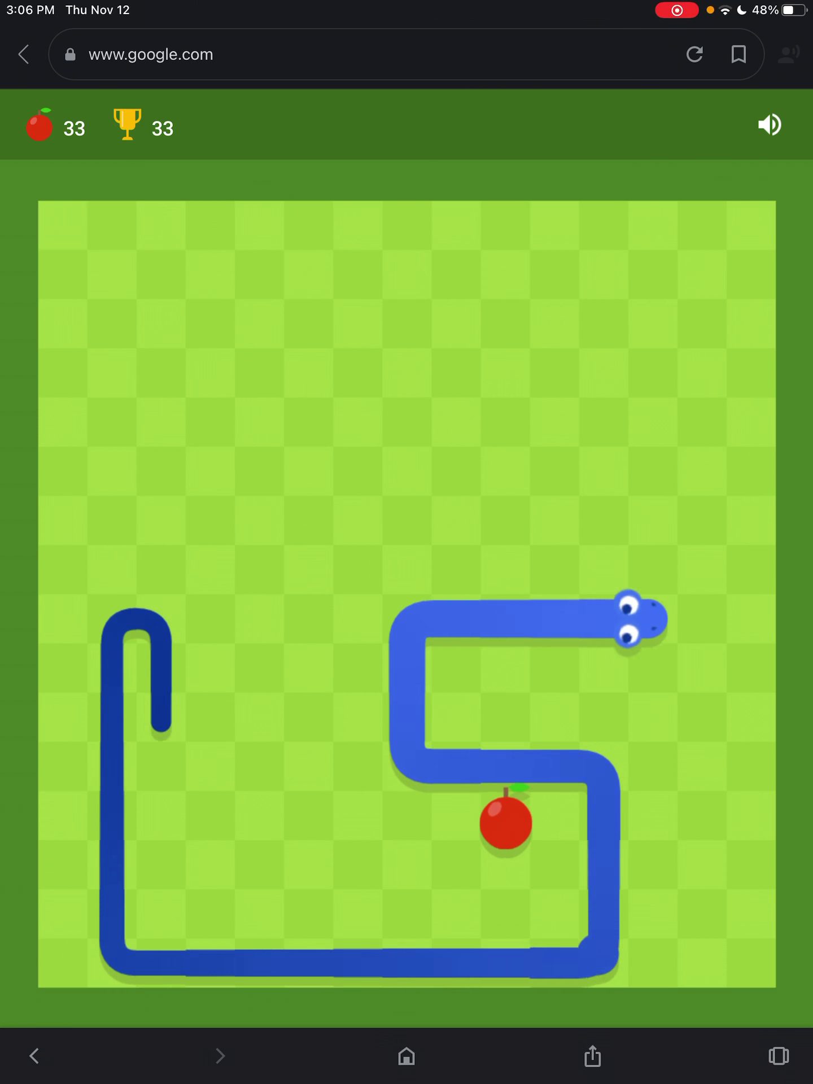
{"action": "key", "text": "Up"}
{"action": "key", "text": "Left"}
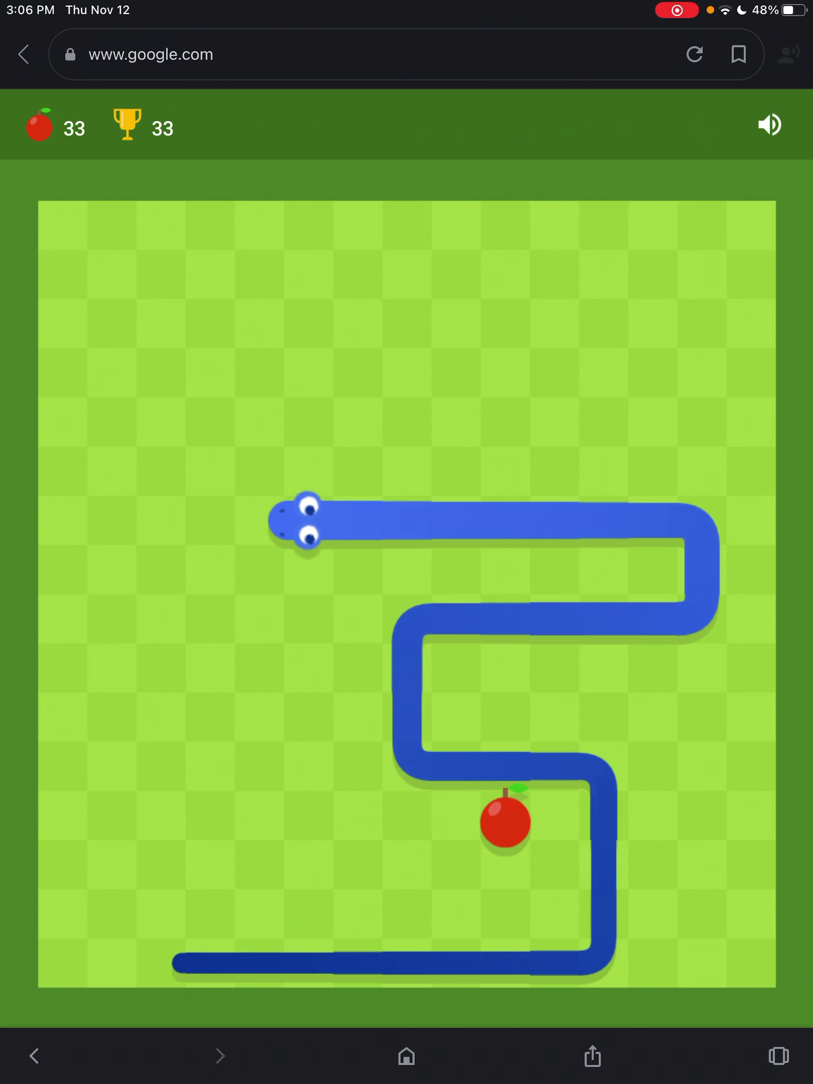
{"action": "key", "text": "Down"}
{"action": "key", "text": "Right"}
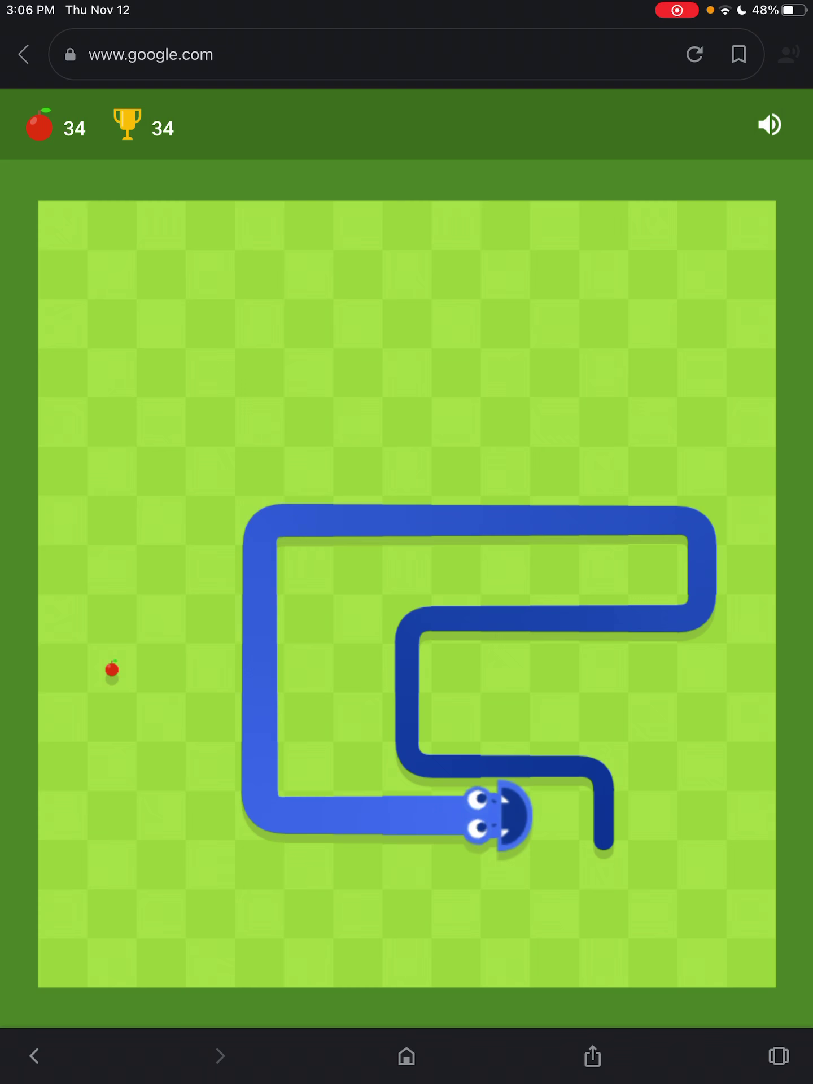
Step: Steer around the snake's own body to eat apples near the top, reaching 38
{"action": "key", "text": "Down"}
{"action": "key", "text": "Up"}
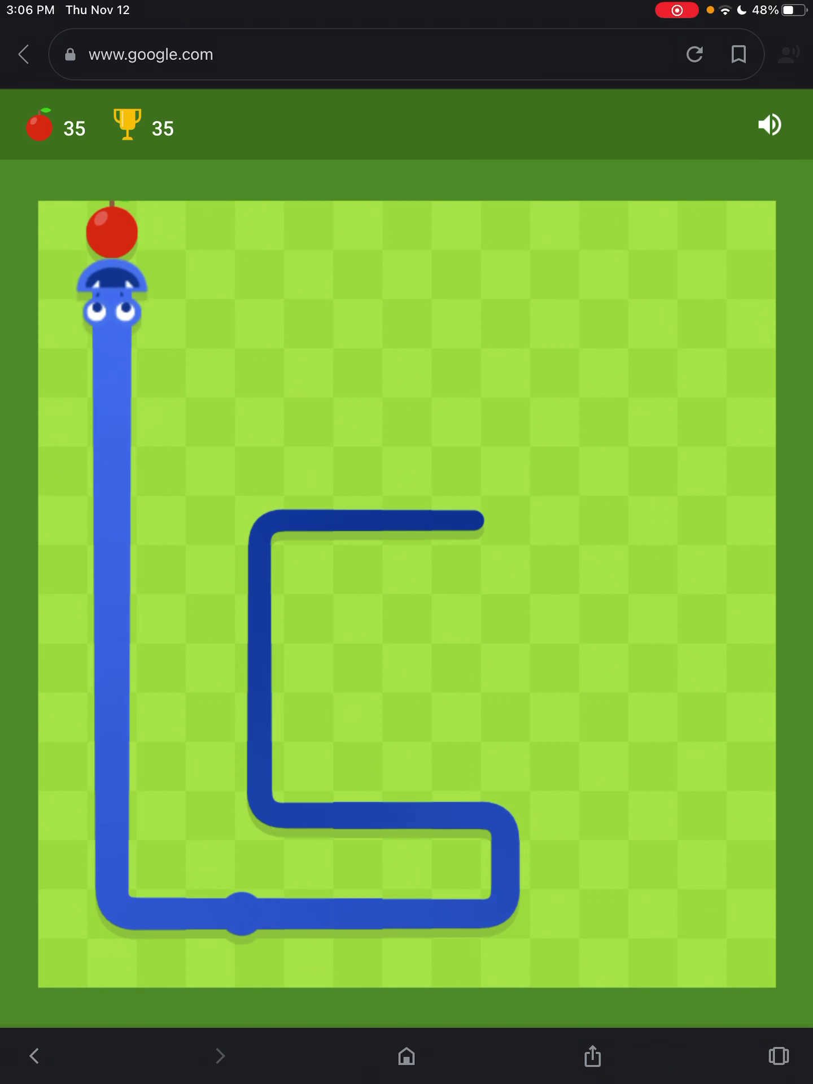
{"action": "key", "text": "Right"}
{"action": "key", "text": "Down"}
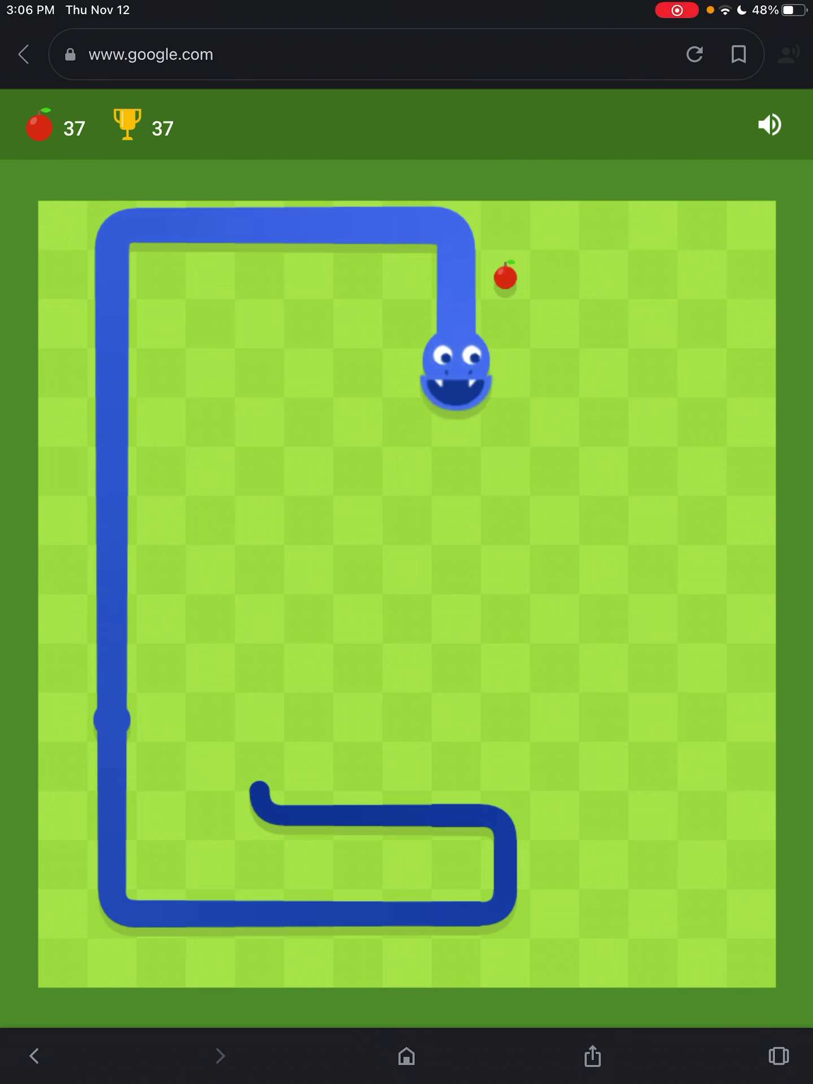
{"action": "key", "text": "Right"}
{"action": "key", "text": "Up"}
{"action": "key", "text": "Right"}
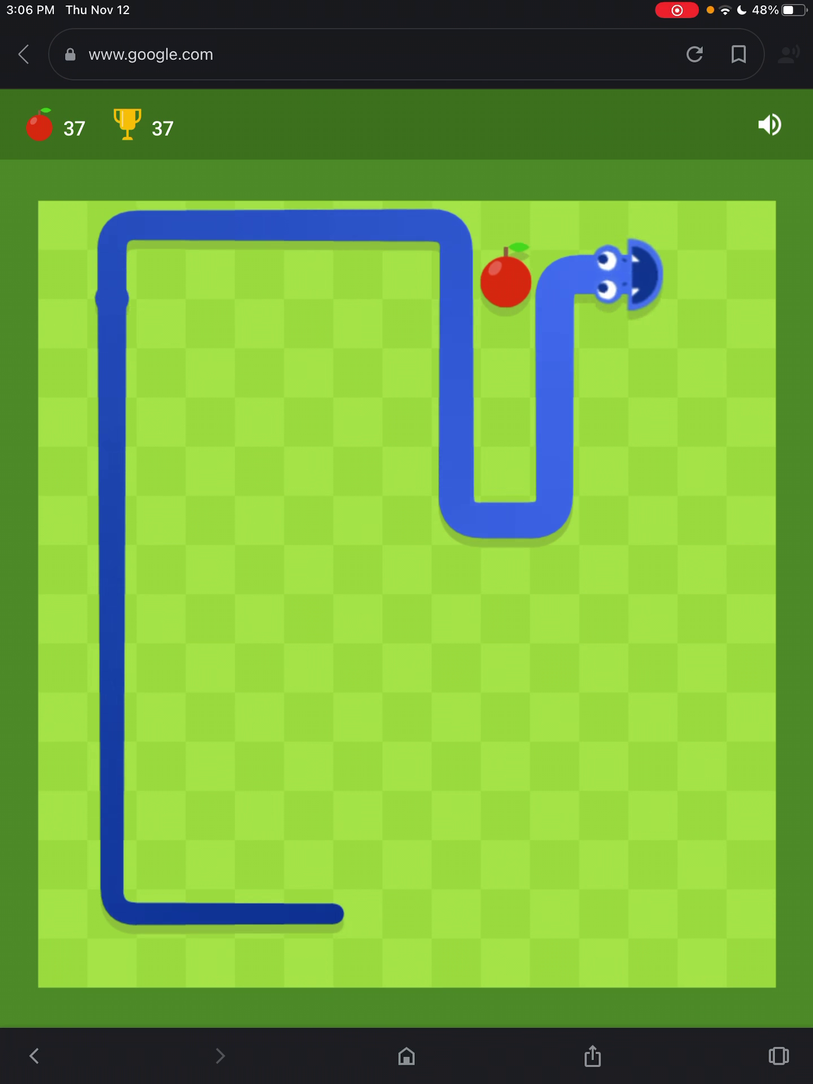
{"action": "key", "text": "Down"}
{"action": "key", "text": "Left"}
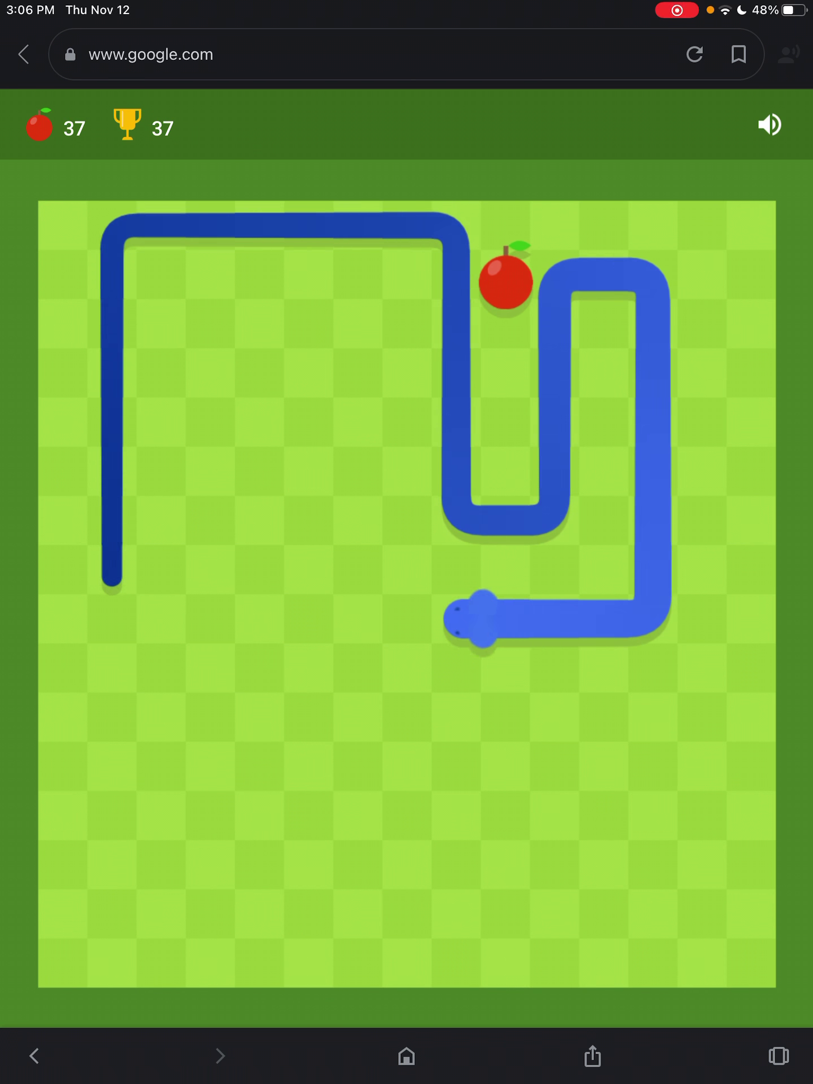
{"action": "key", "text": "Up"}
{"action": "key", "text": "Left"}
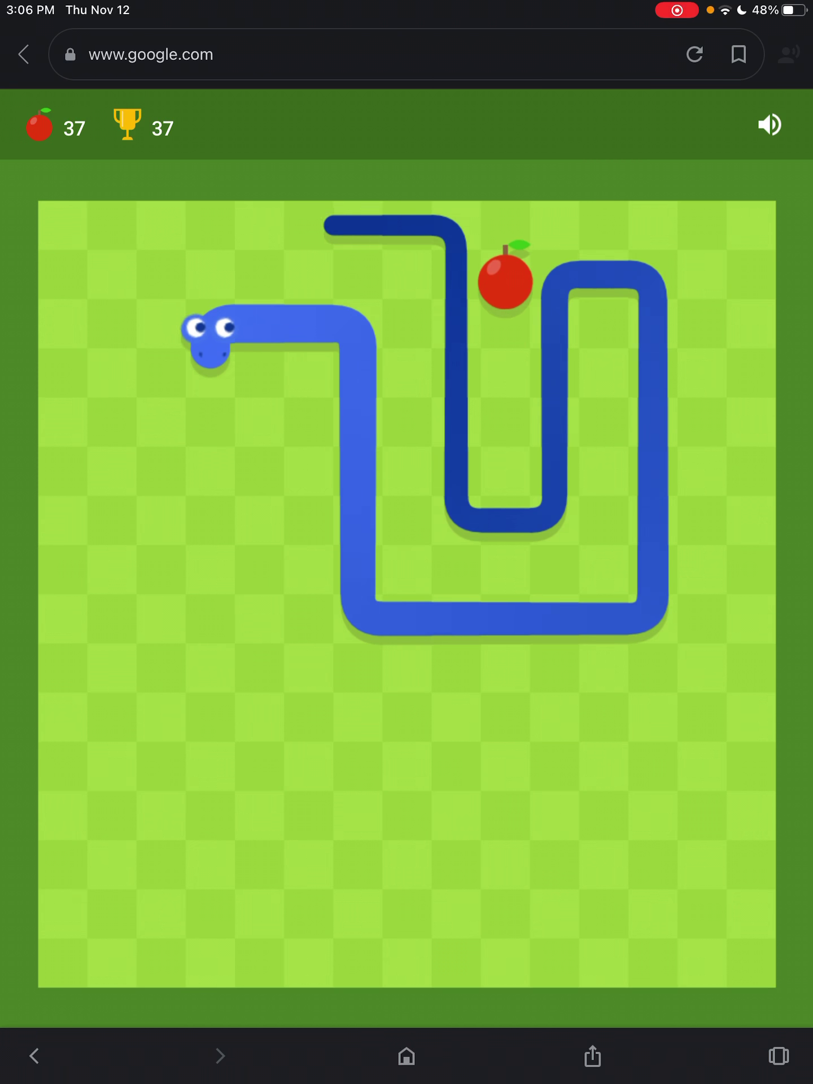
{"action": "key", "text": "Up"}
{"action": "key", "text": "Right"}
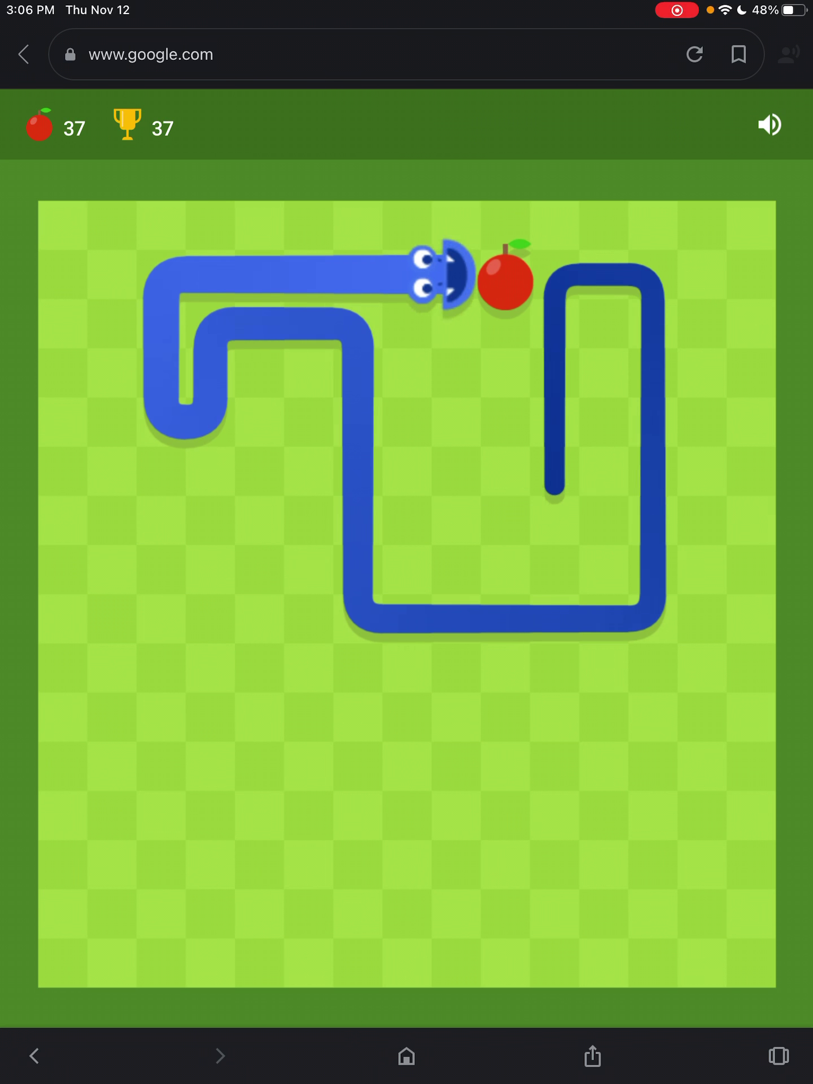
{"action": "key", "text": "Up"}
{"action": "key", "text": "Right"}
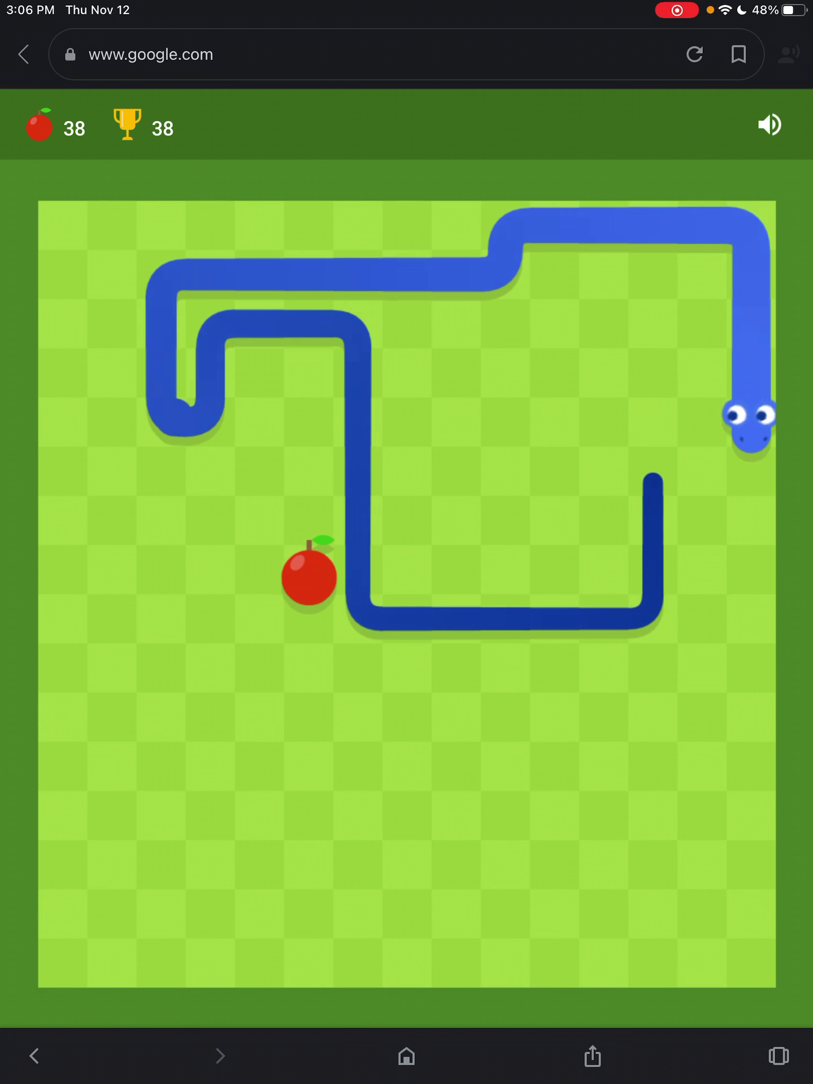
Step: Eat nearby apples while doubling the snake back to avoid its body
{"action": "key", "text": "Left"}
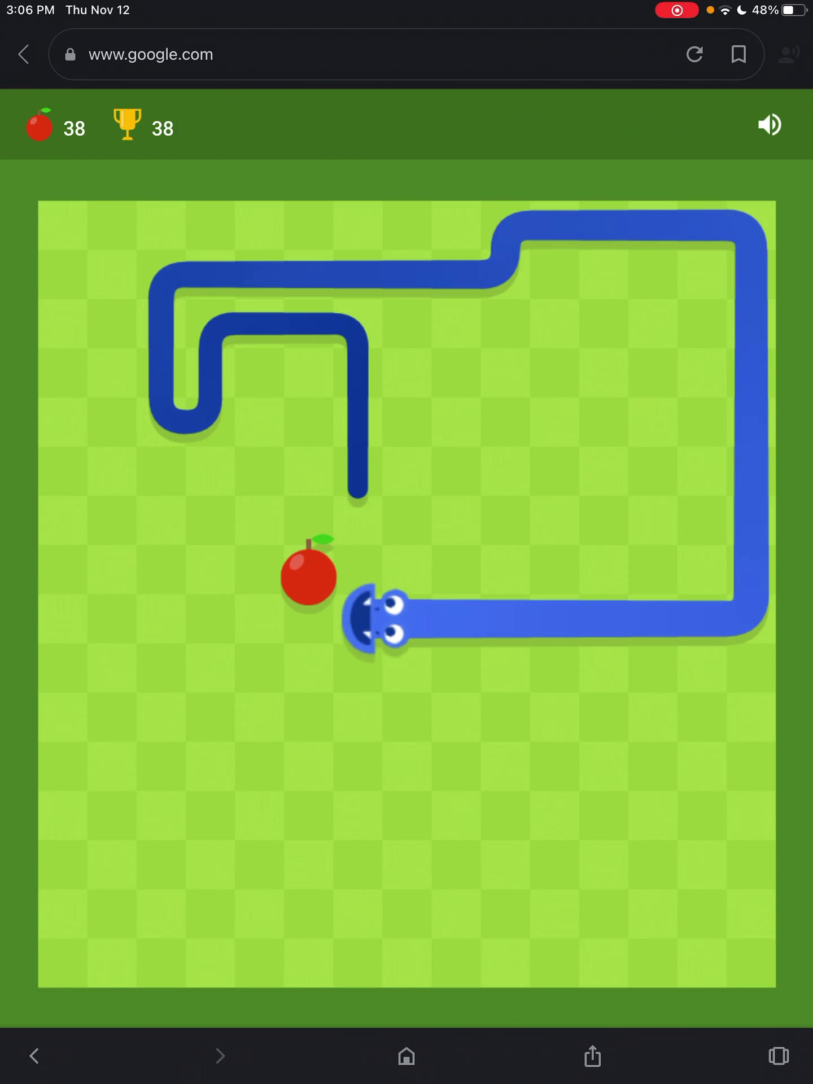
{"action": "key", "text": "Up"}
{"action": "key", "text": "Right"}
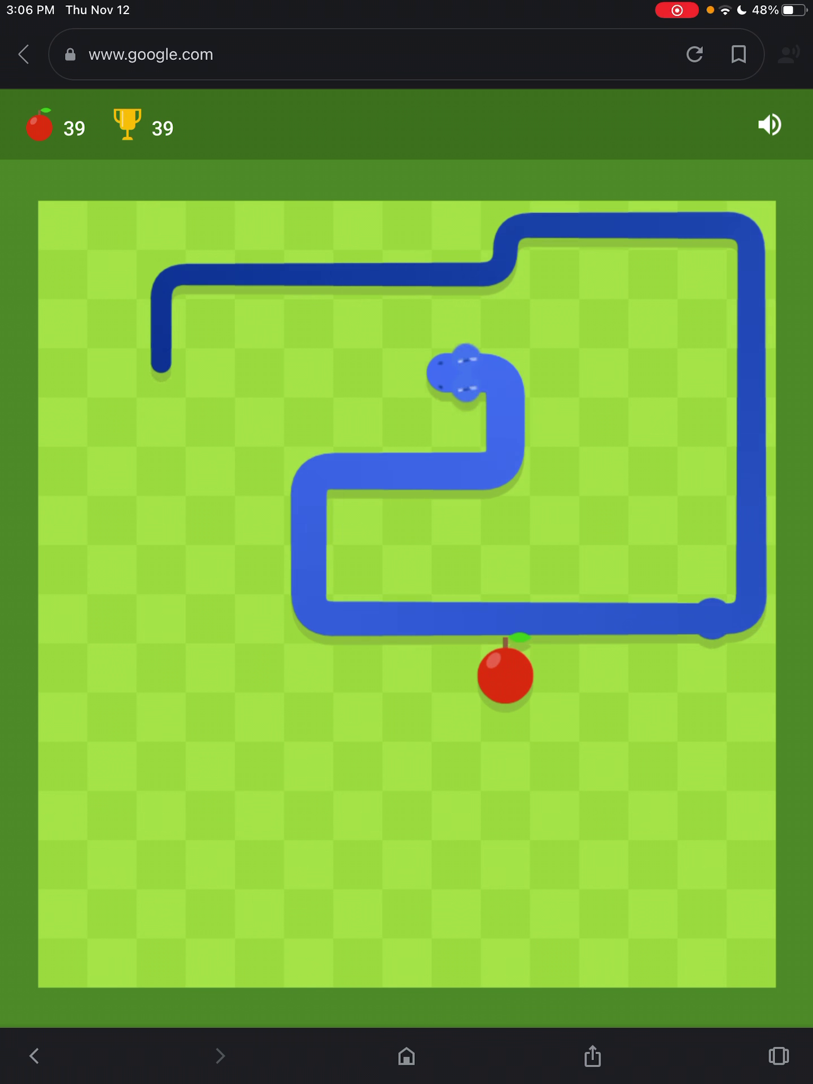
{"action": "key", "text": "Down"}
{"action": "key", "text": "Right"}
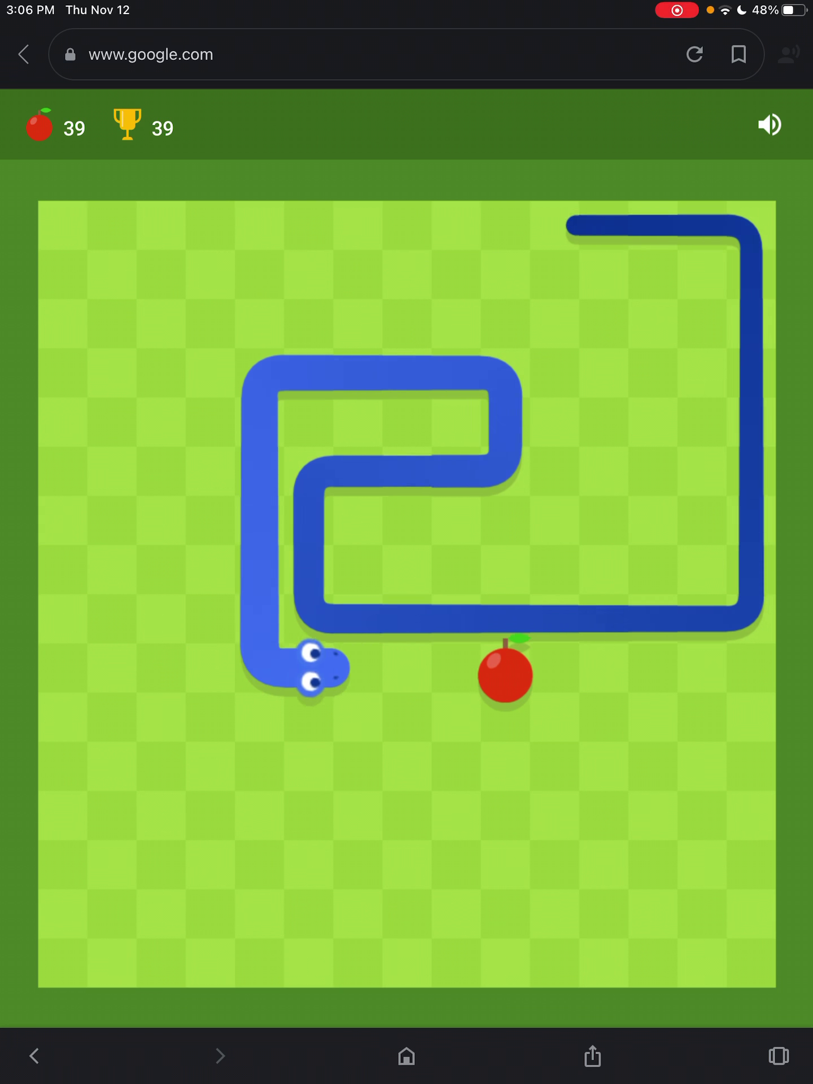
{"action": "key", "text": "Down"}
{"action": "key", "text": "Left"}
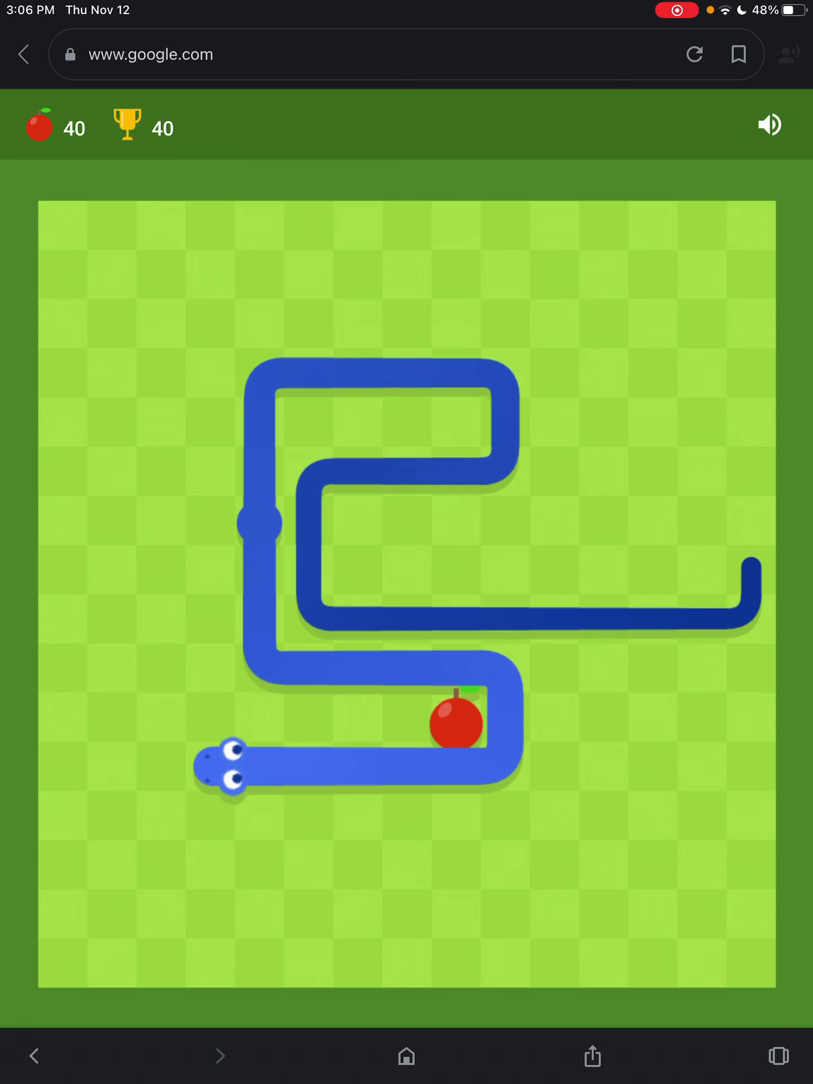
{"action": "key", "text": "Up"}
{"action": "key", "text": "Right"}
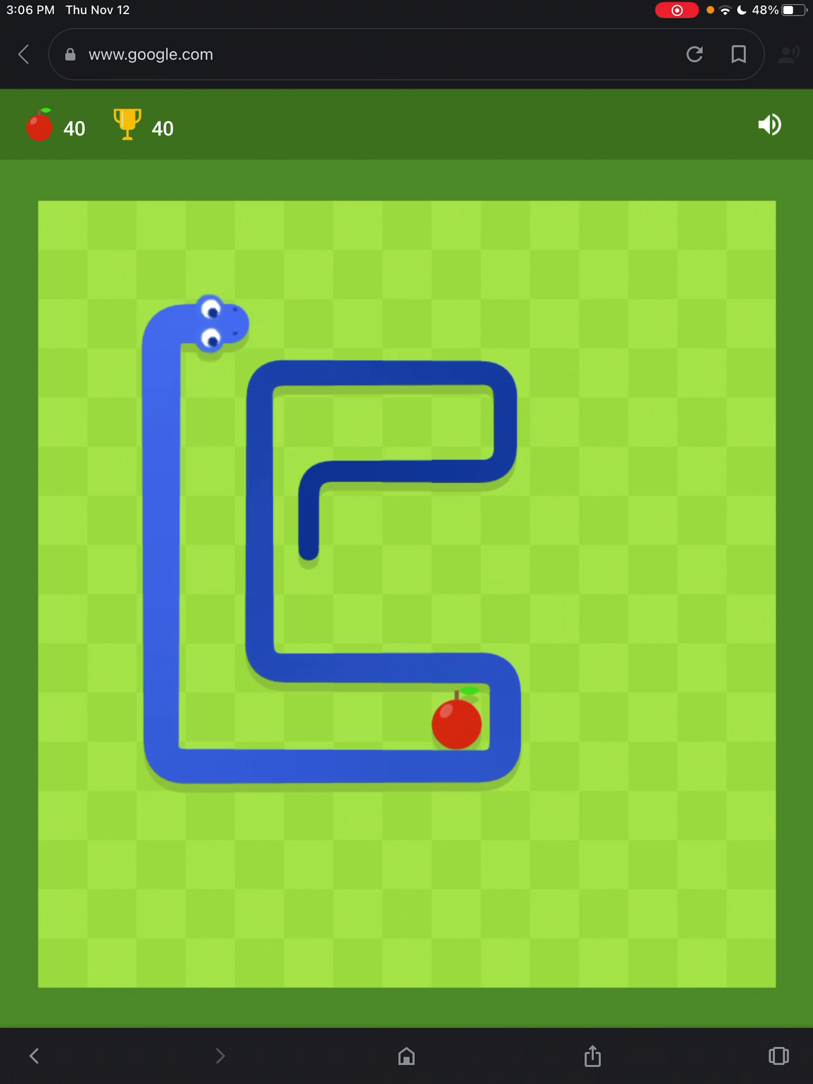
{"action": "key", "text": "Down"}
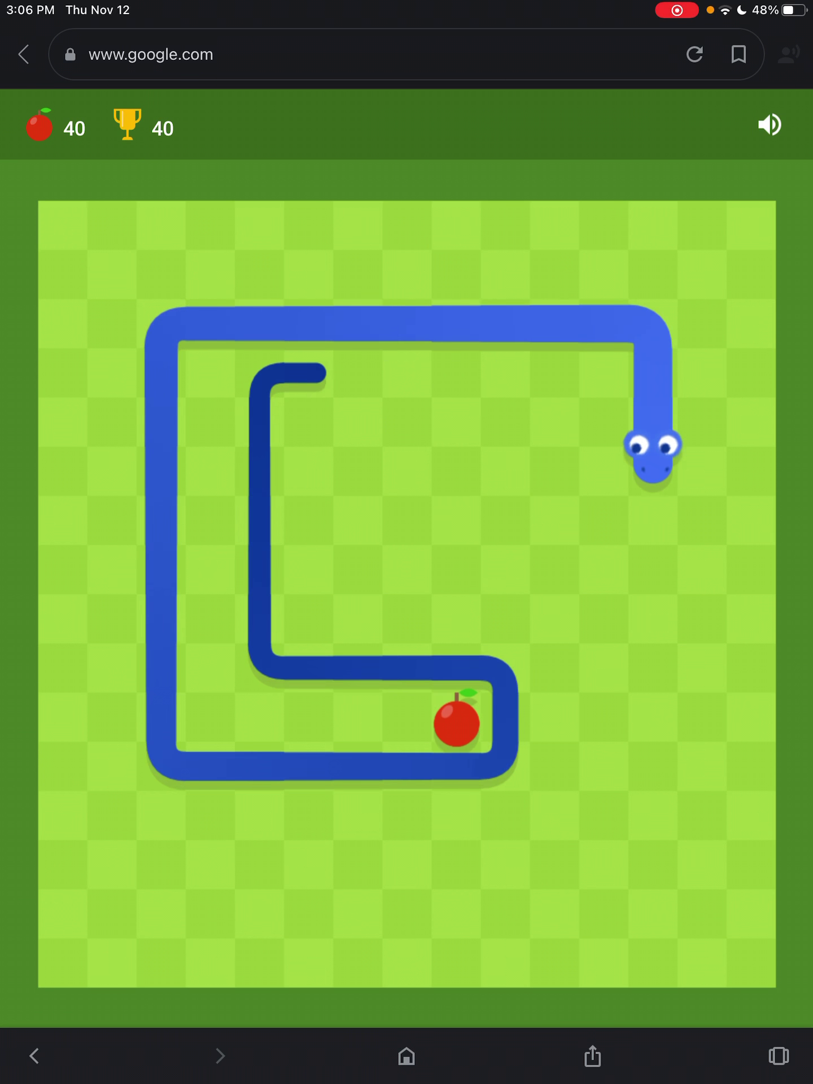
{"action": "key", "text": "Left"}
{"action": "key", "text": "Up"}
{"action": "key", "text": "Right"}
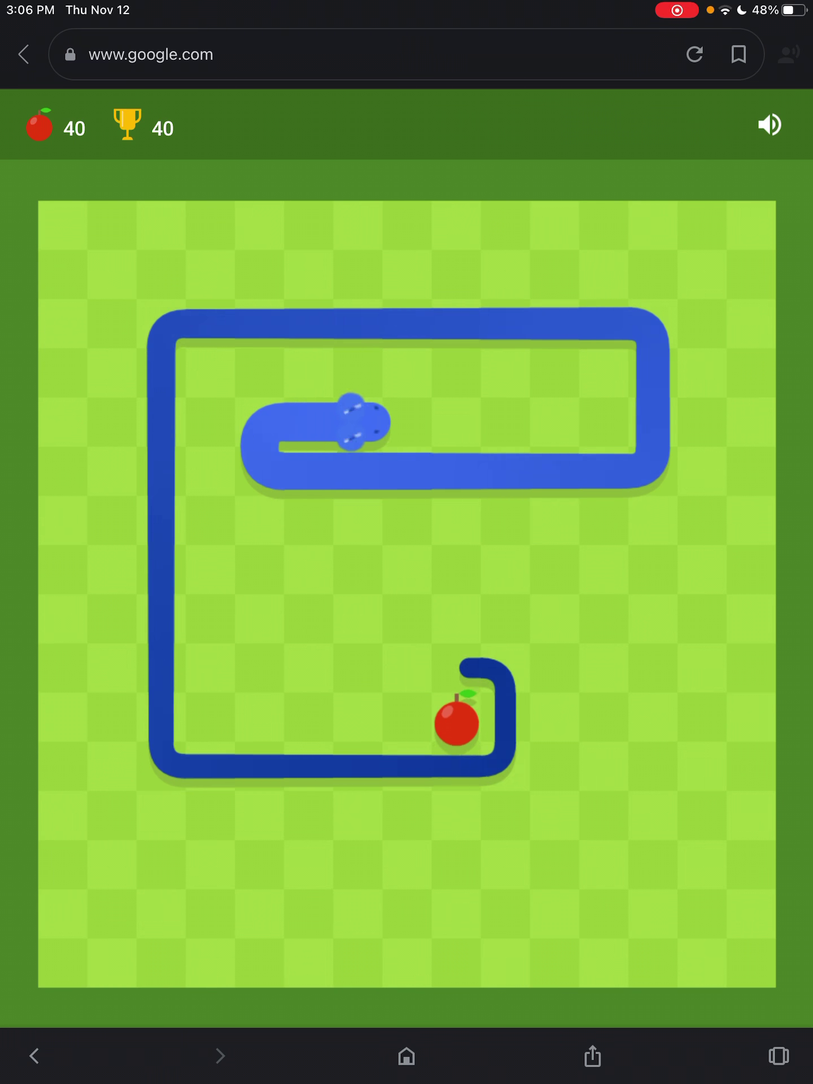
{"action": "key", "text": "Up"}
{"action": "key", "text": "Left"}
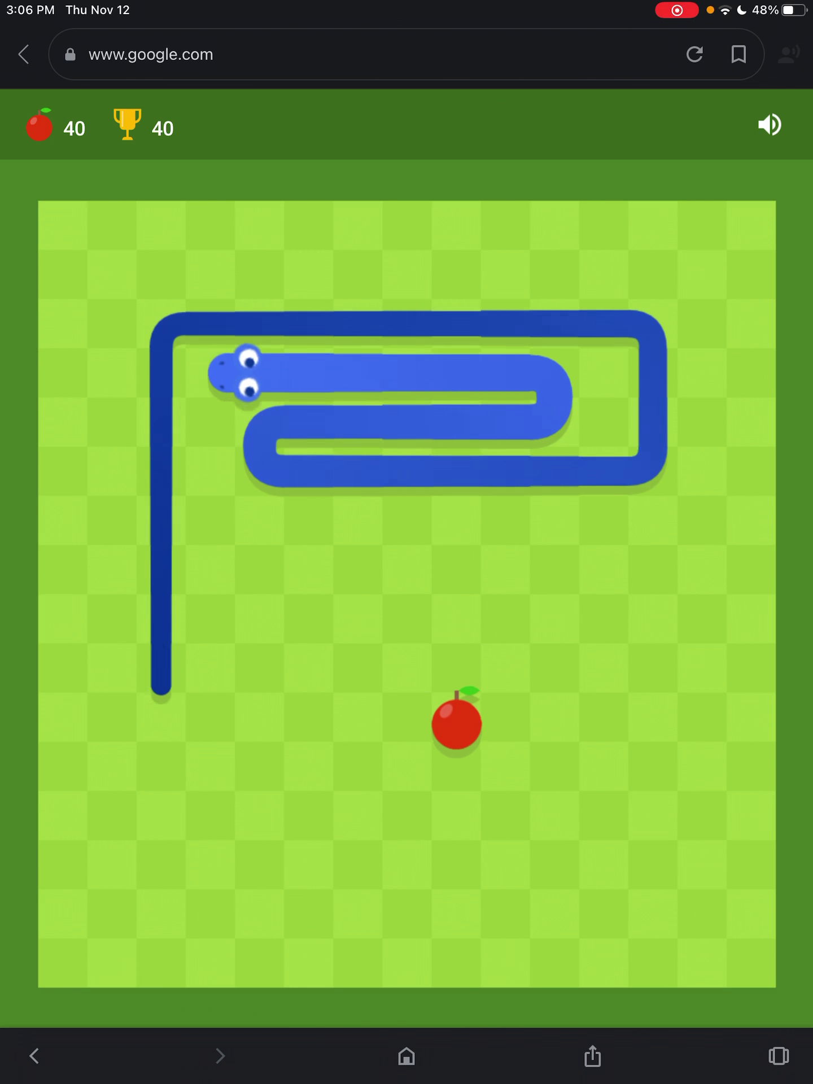
Step: Guide the snake onto the lower and right apples, then coil it back along the top
{"action": "key", "text": "Down"}
{"action": "key", "text": "Right"}
{"action": "key", "text": "Down"}
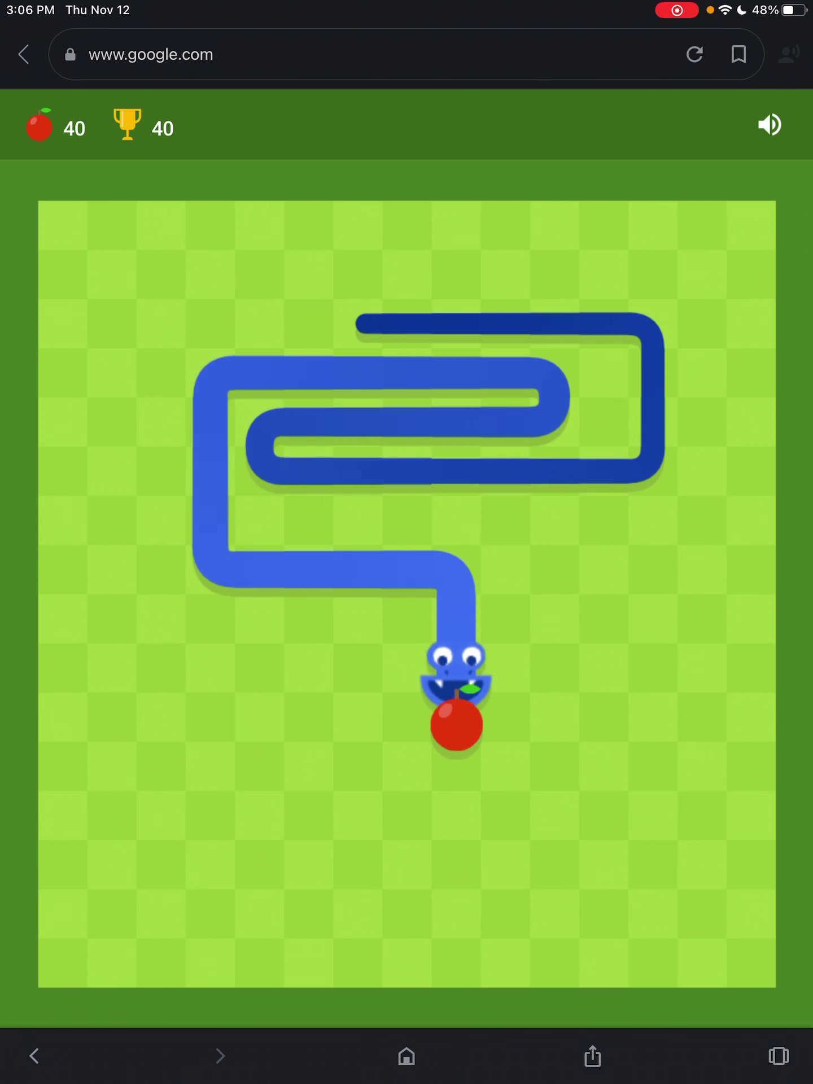
{"action": "key", "text": "Left"}
{"action": "key", "text": "Down"}
{"action": "key", "text": "Right"}
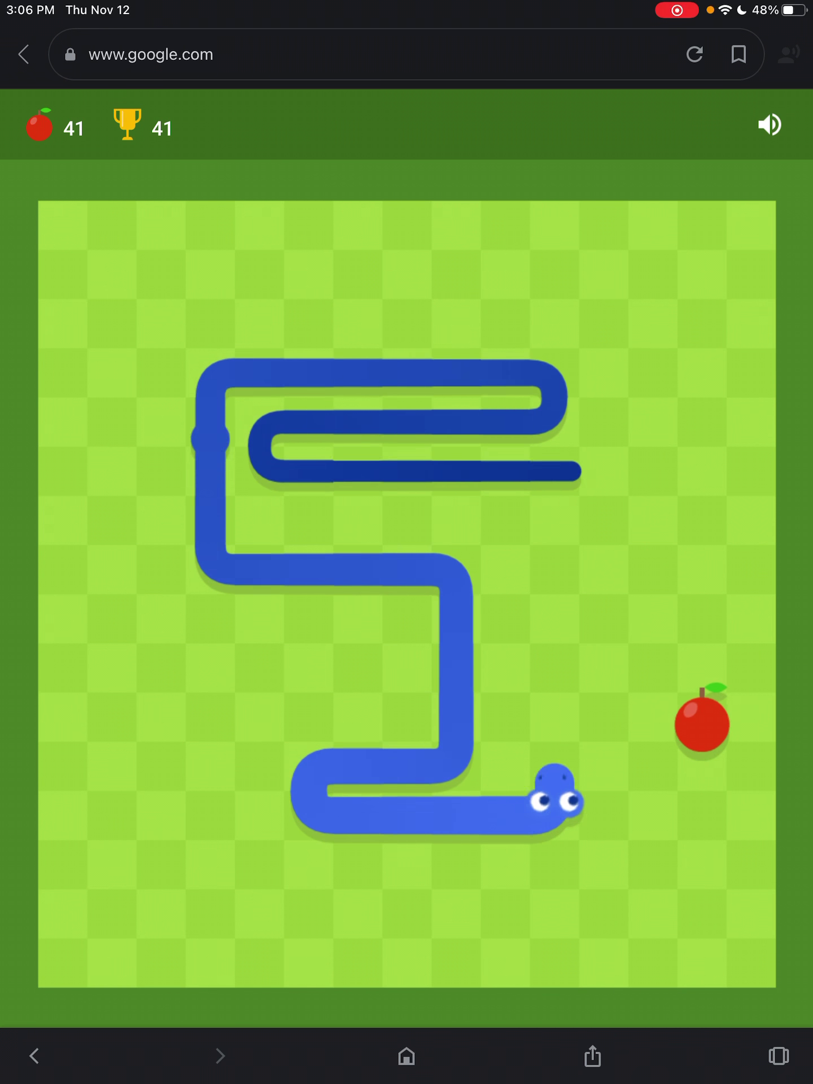
{"action": "key", "text": "Up"}
{"action": "key", "text": "Right"}
{"action": "key", "text": "Up"}
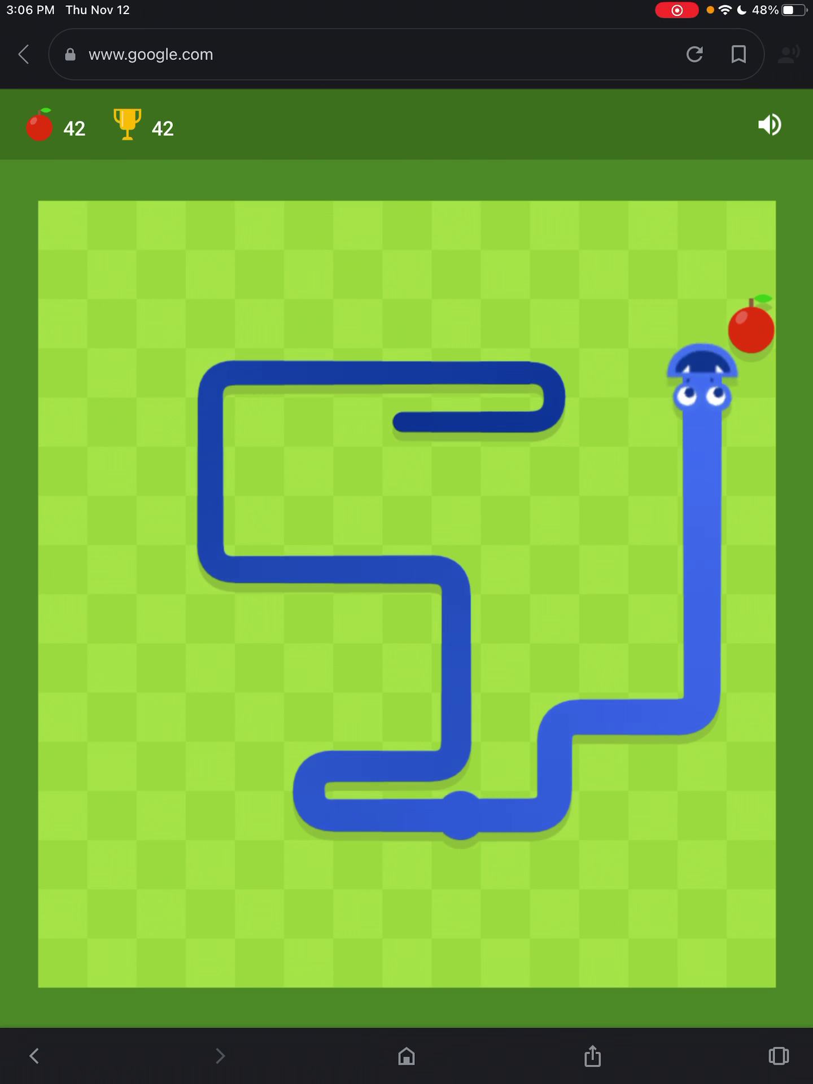
{"action": "key", "text": "Left"}
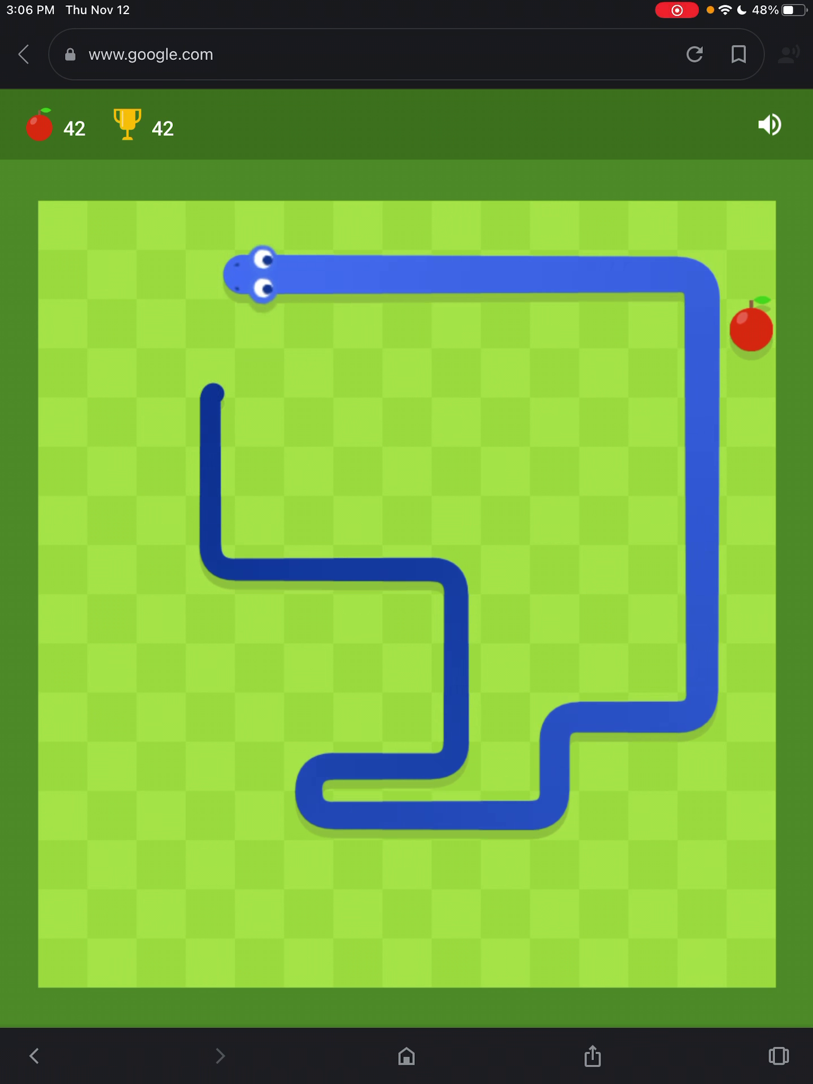
{"action": "key", "text": "Down"}
{"action": "key", "text": "Right"}
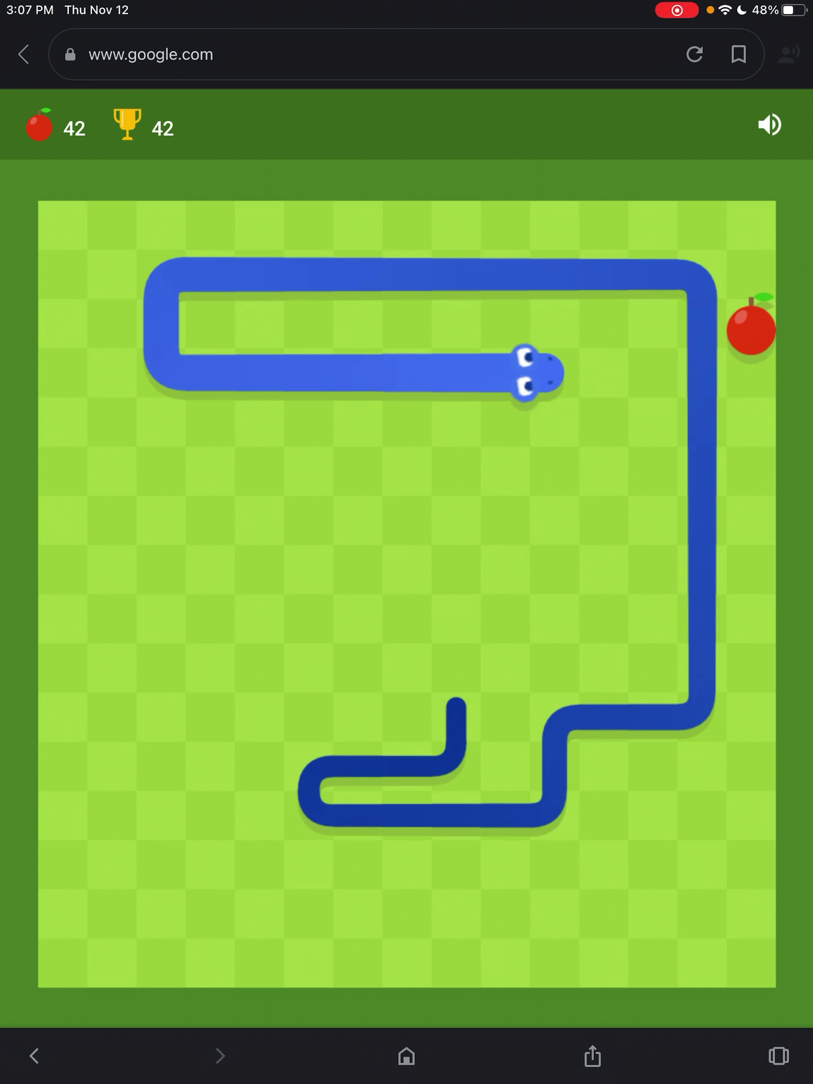
{"action": "key", "text": "Down"}
{"action": "key", "text": "Left"}
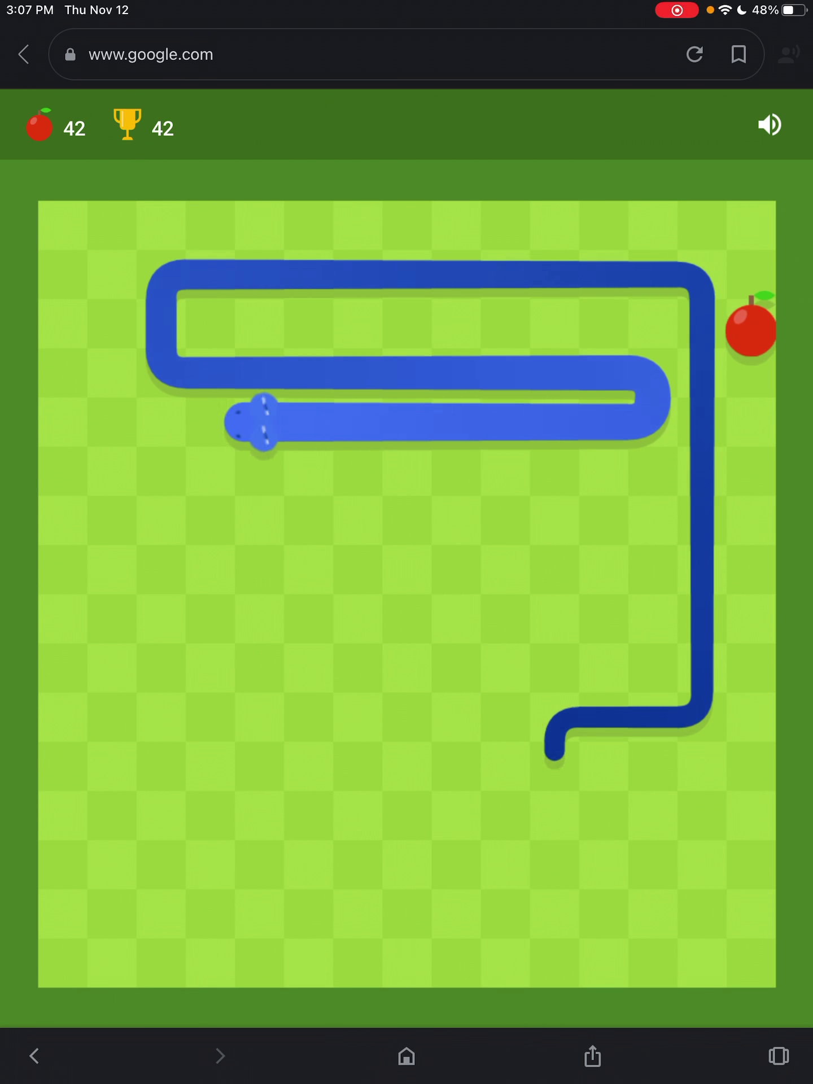
Step: Eat the final right and left apples until the snake crashes at 45
{"action": "key", "text": "Down"}
{"action": "key", "text": "Right"}
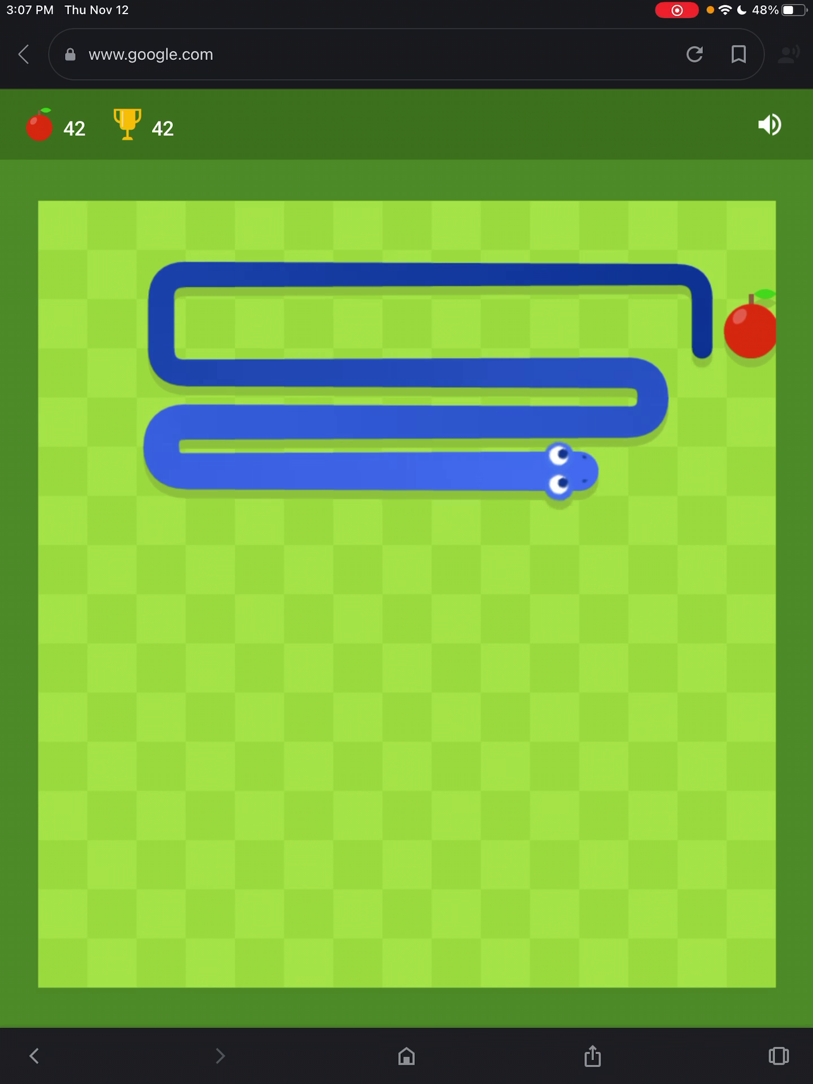
{"action": "key", "text": "Up"}
{"action": "key", "text": "Left"}
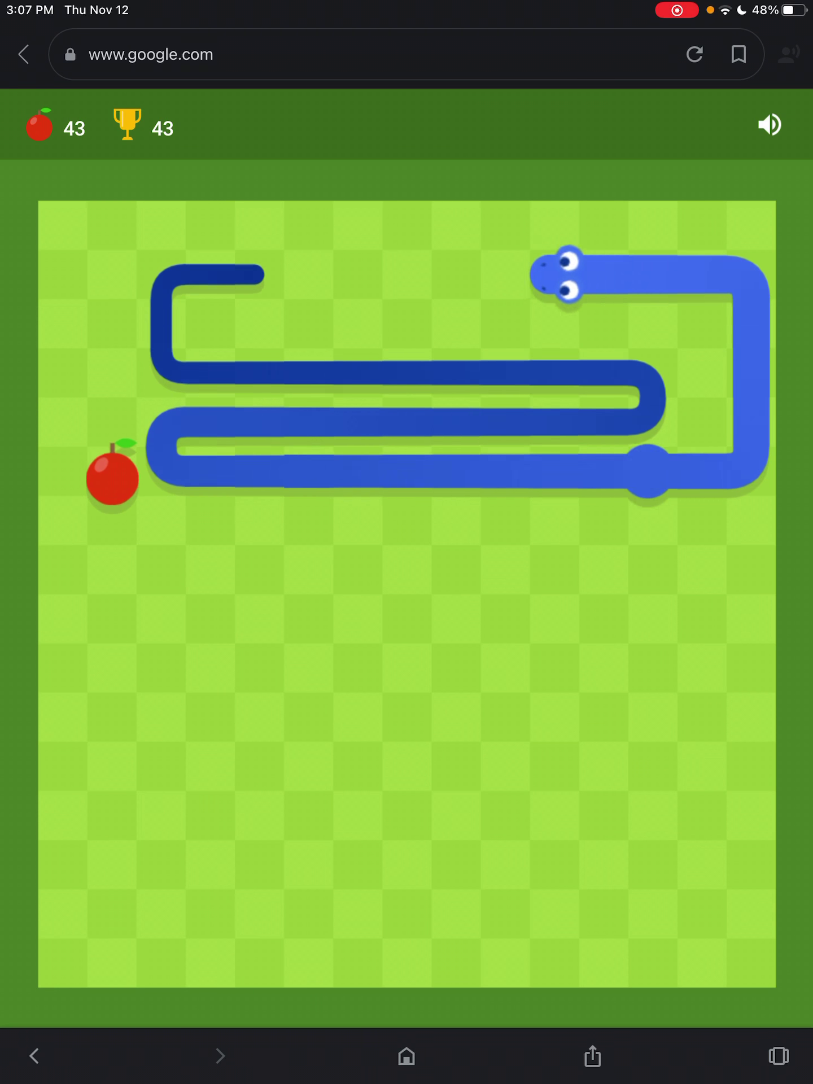
{"action": "key", "text": "Down"}
{"action": "key", "text": "Left"}
{"action": "key", "text": "Down"}
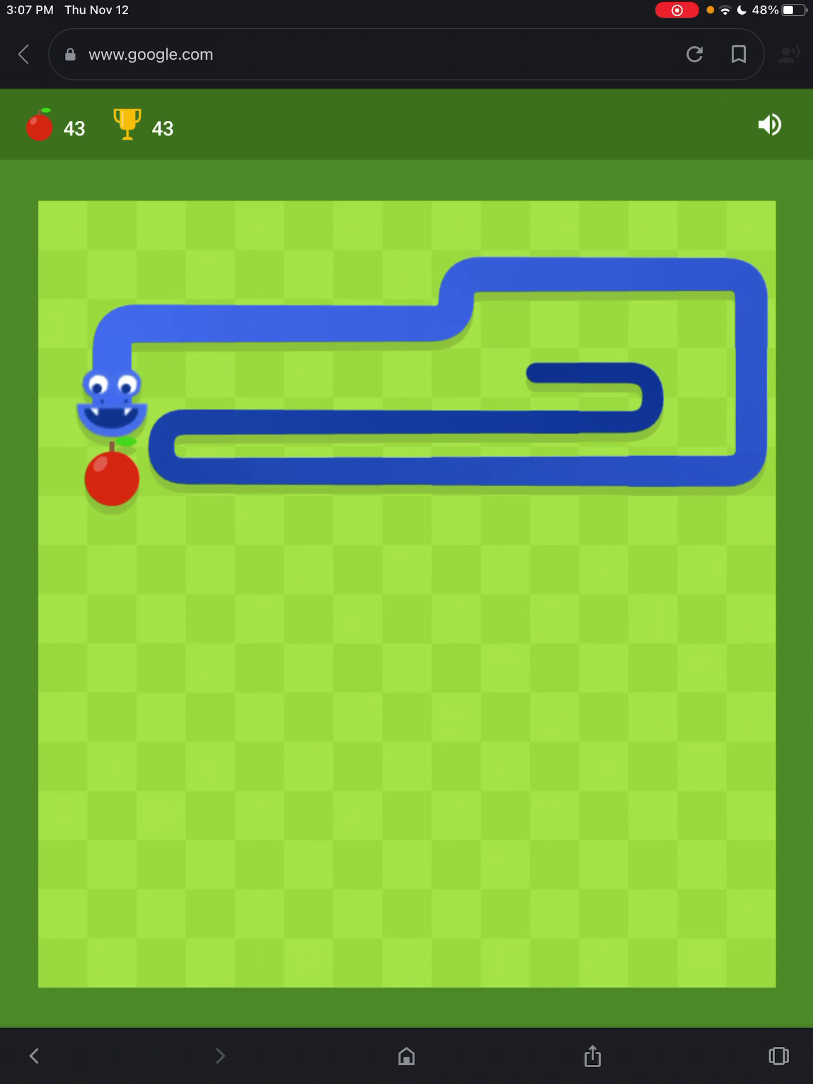
{"action": "key", "text": "Right"}
{"action": "key", "text": "Down"}
{"action": "key", "text": "Right"}
{"action": "key", "text": "Down"}
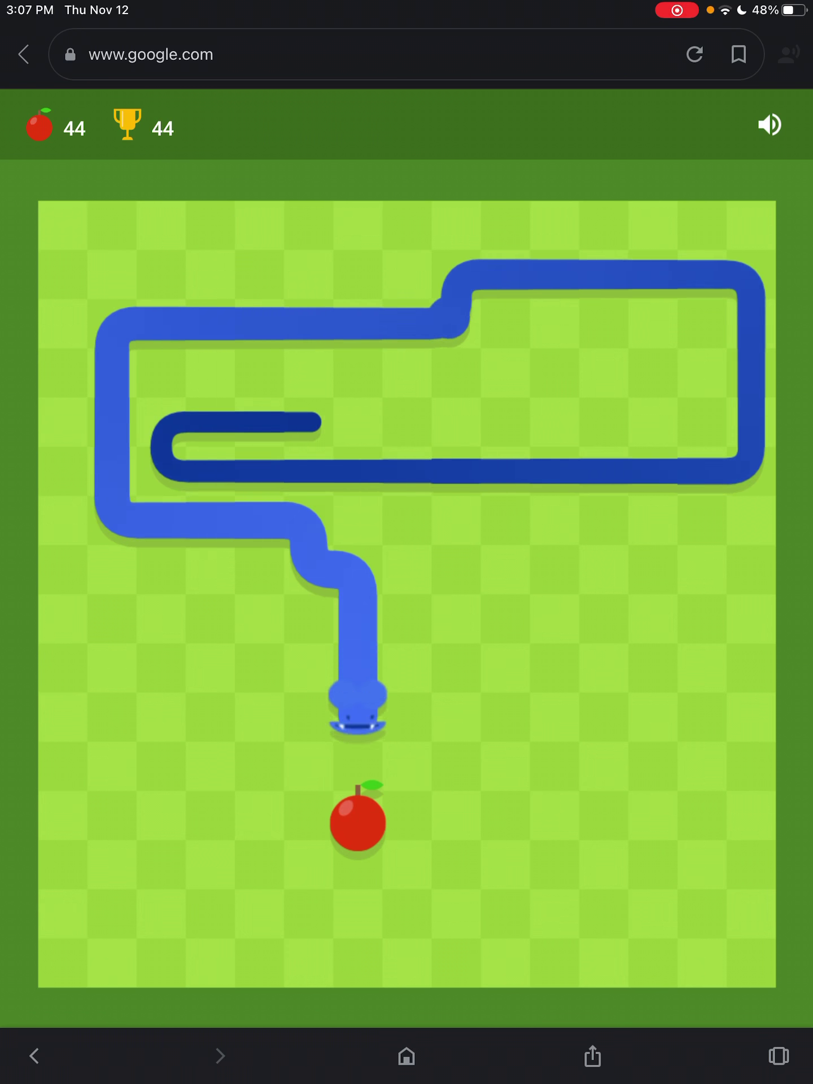
{"action": "key", "text": "Right"}
{"action": "key", "text": "Down"}
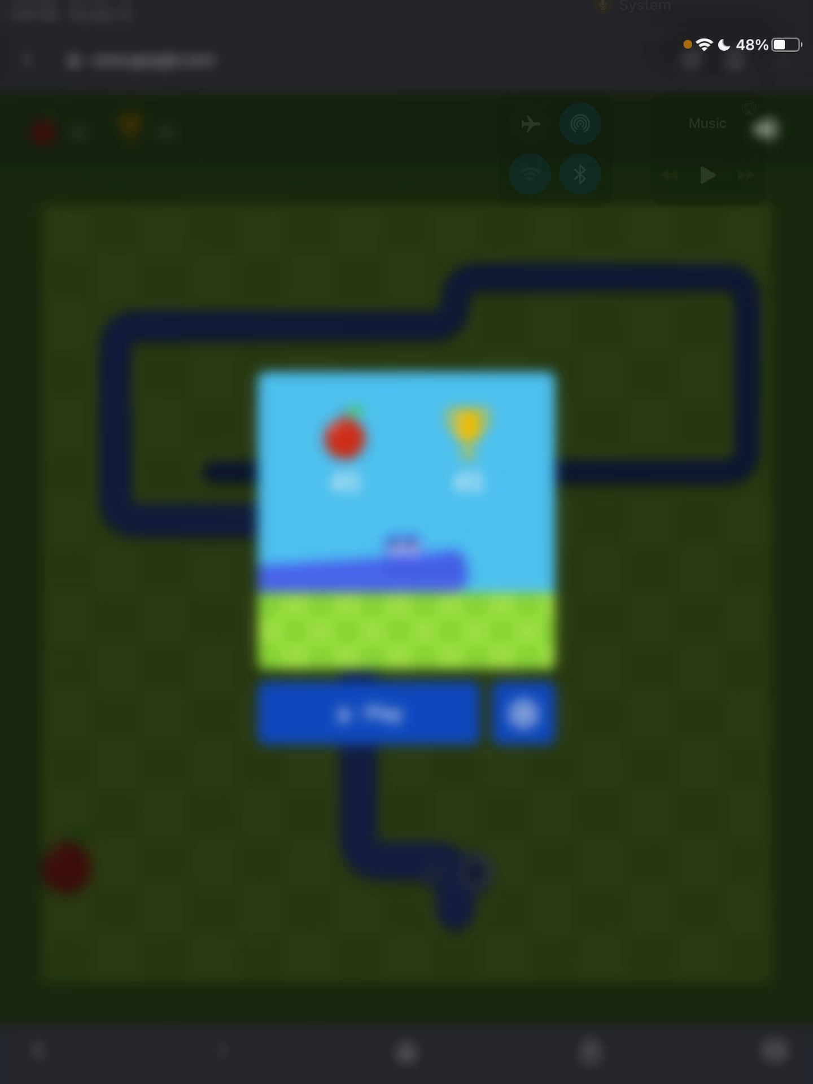
Step: Swipe down from the top-right corner to pull Control Center over the game-over screen
{"action": "left_click_drag", "start_coordinate": [762, 4], "coordinate": [720, 254]}
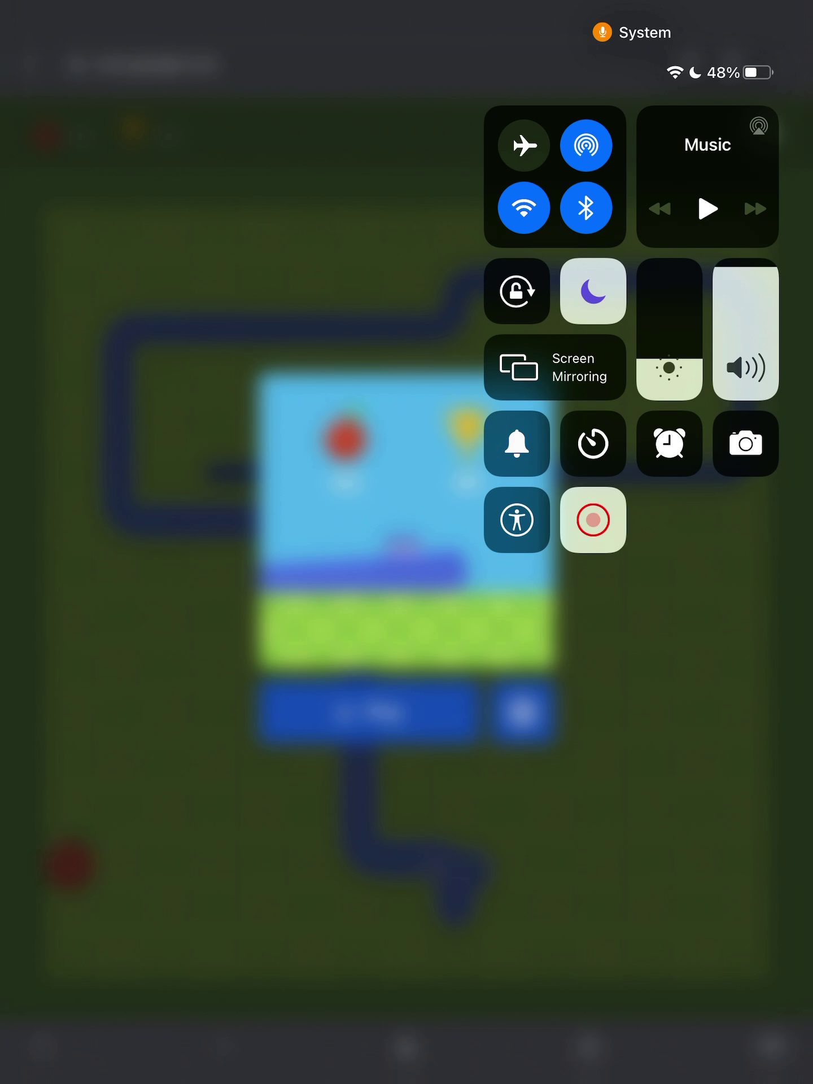